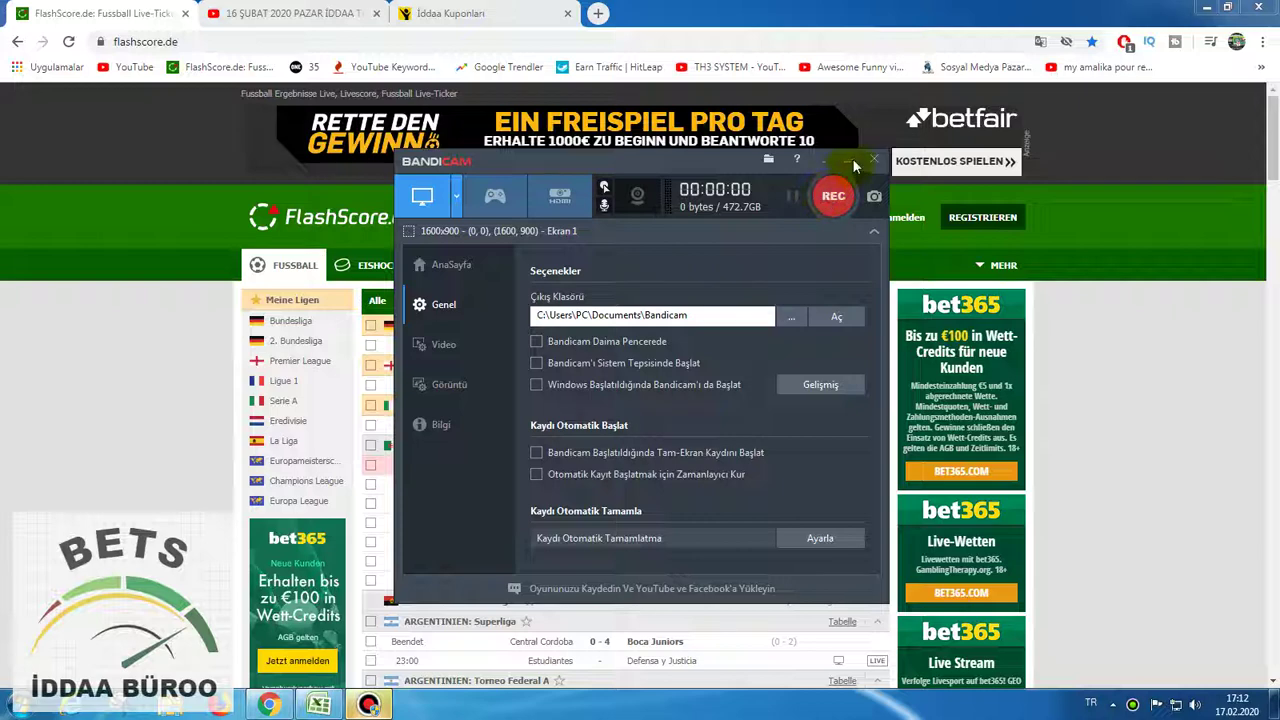
Start the Bandicam screen recording with F12 and minimize the recorder window.
key("F12")
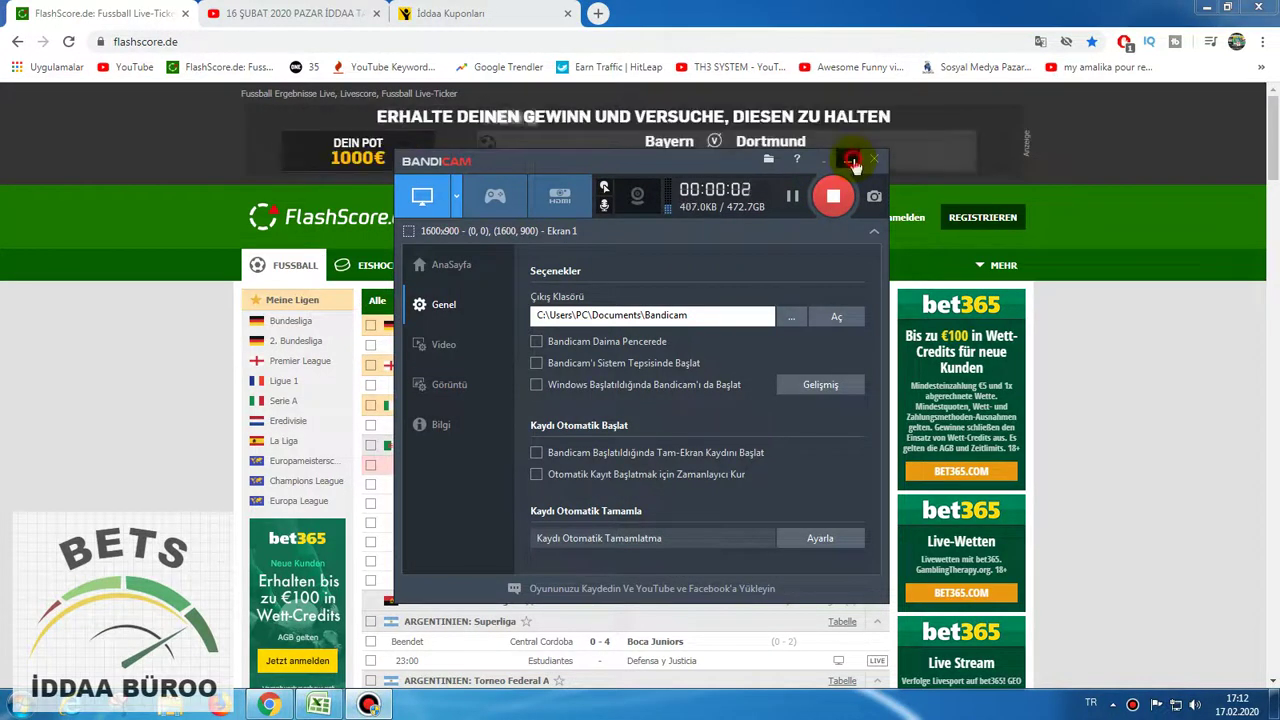
left_click(852, 161)
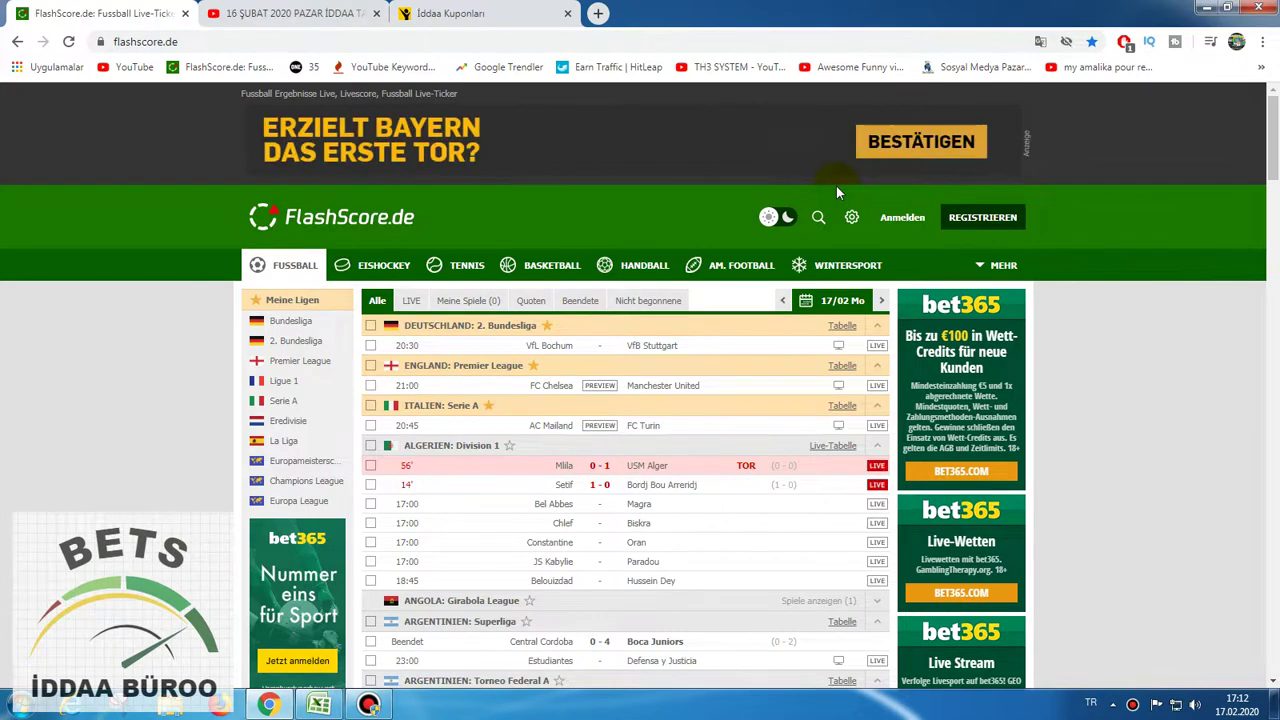
Switch FlashScore to the finished 16/02 results and dismiss the Java update notice.
scroll(193, 362, "down", 2)
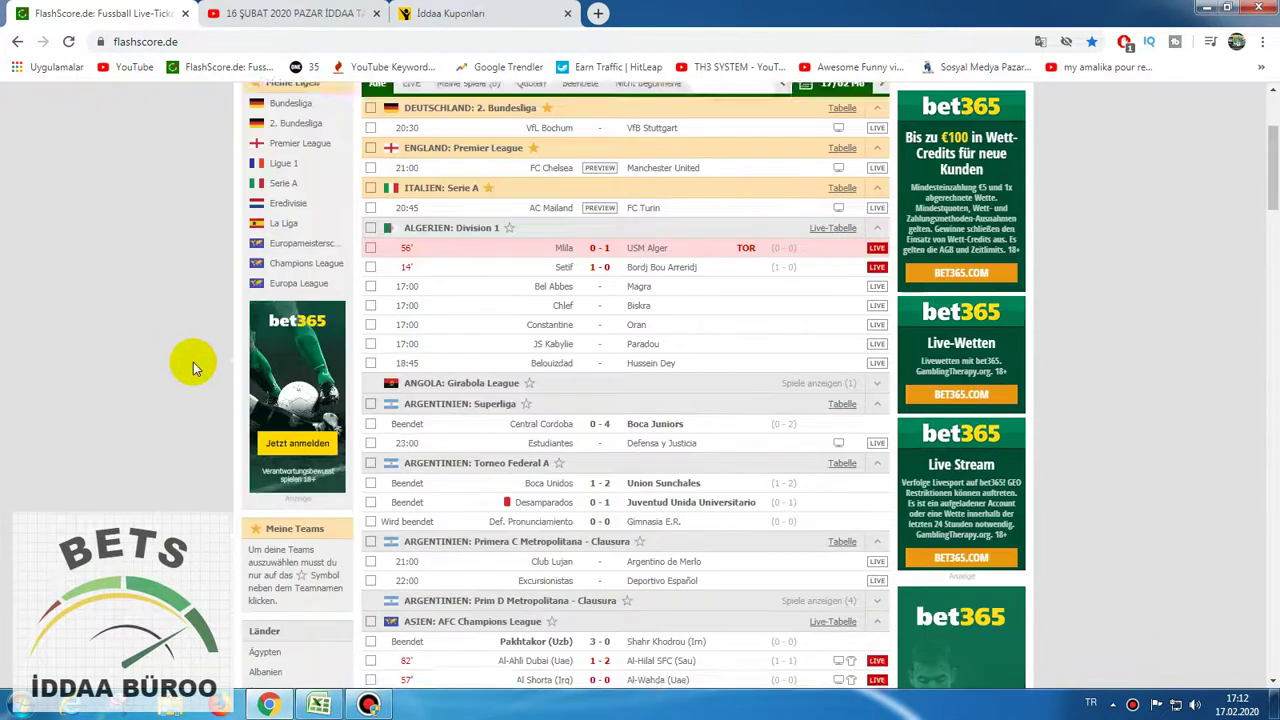
scroll(193, 362, "up", 1)
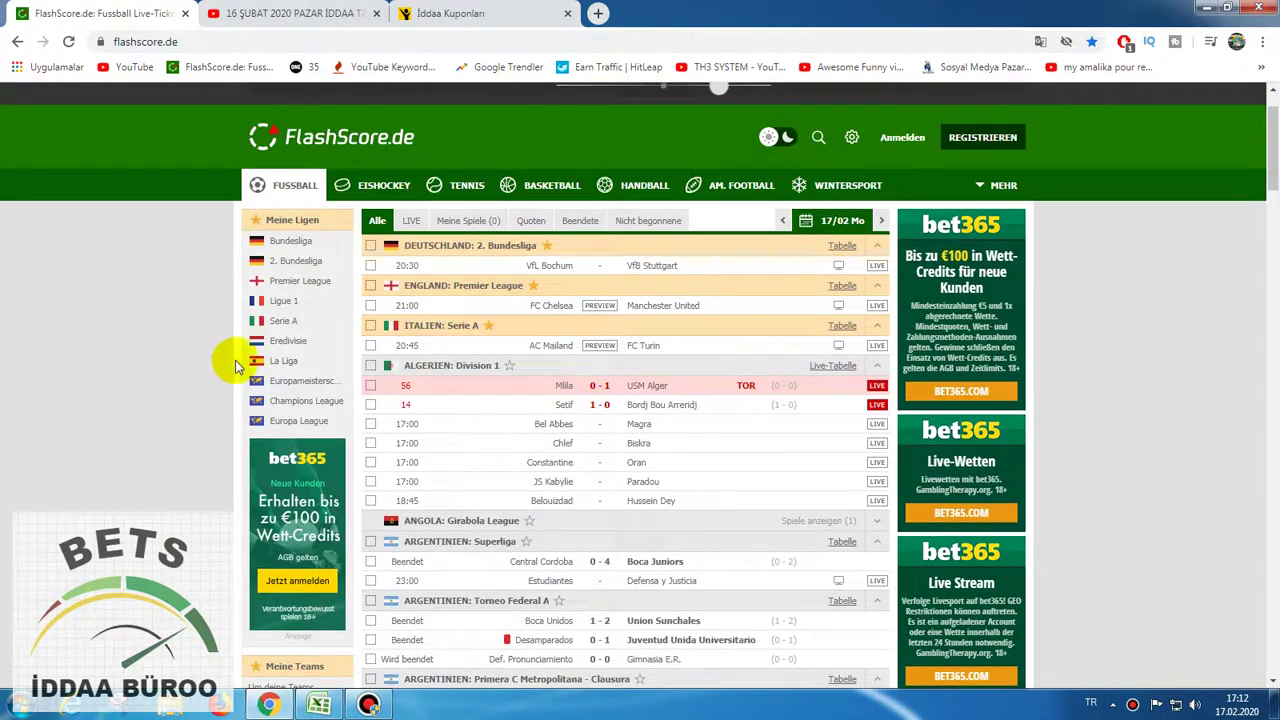
left_click(786, 222)
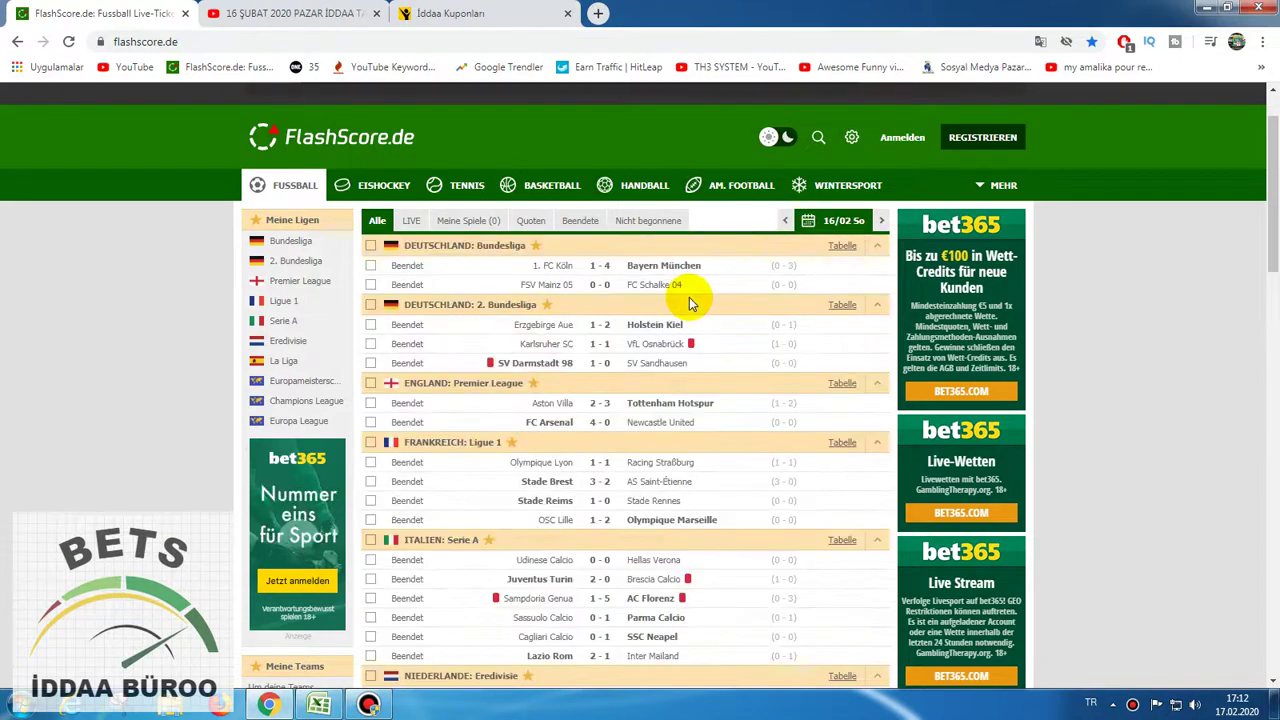
scroll(663, 310, "down", 3)
scroll(657, 300, "up", 2)
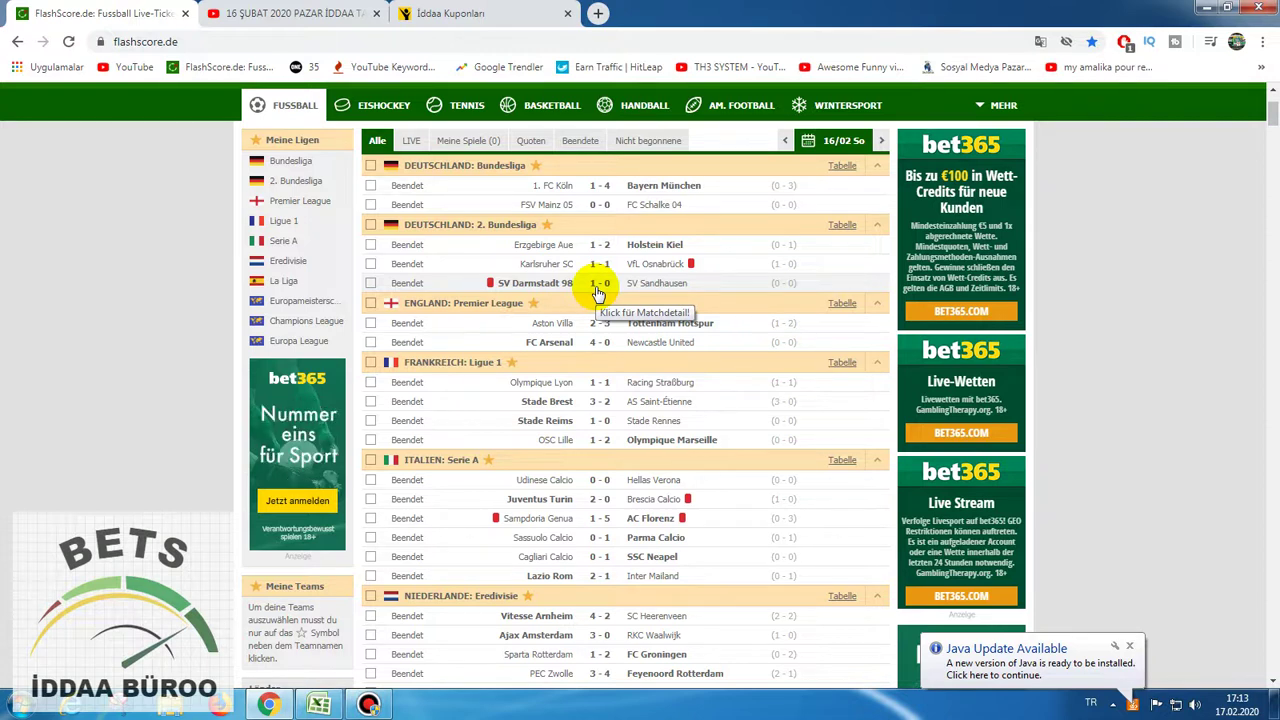
left_click(1129, 646)
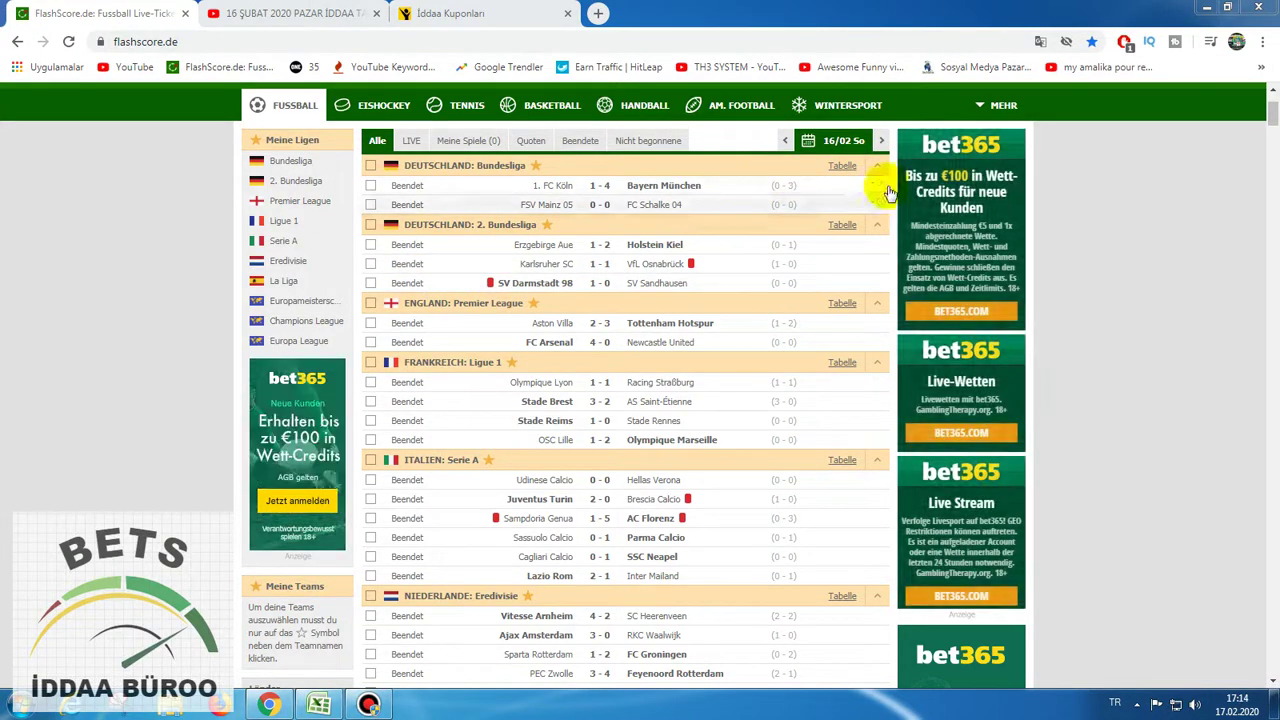
Review the picks in Nesine's 'akşam pazarr' coupon, then go back to the saved coupons list.
left_click(515, 13)
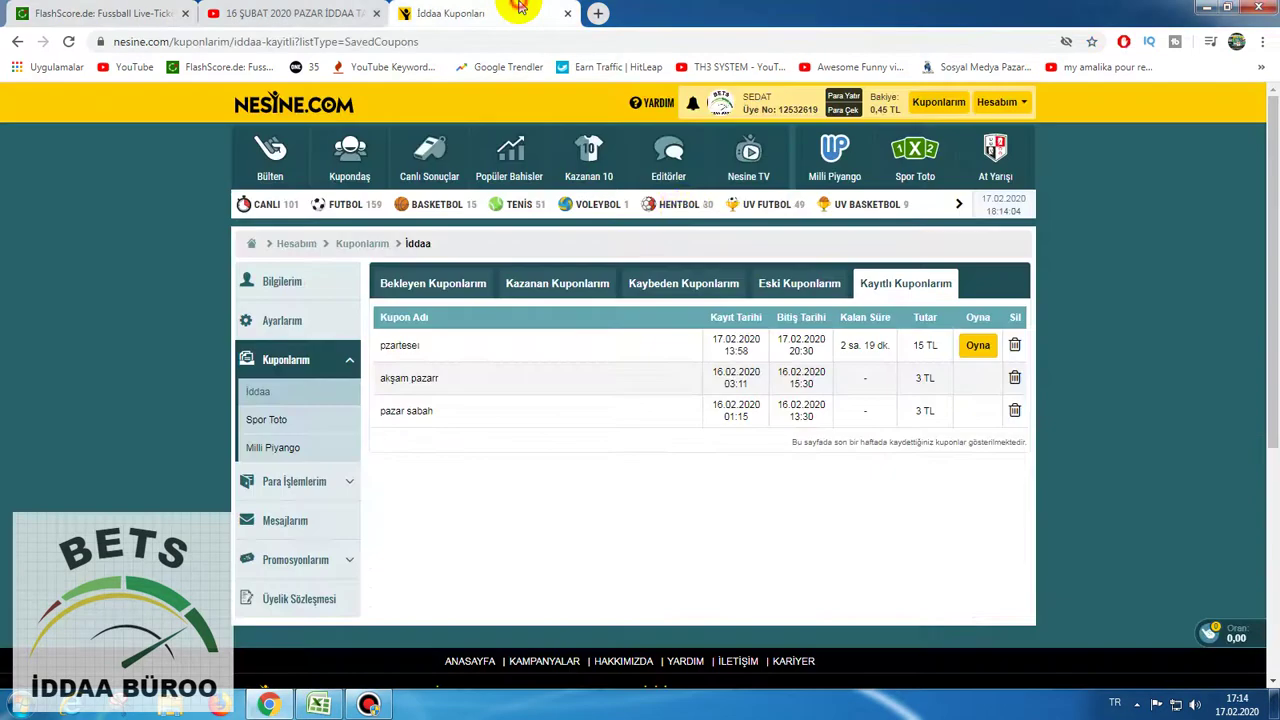
left_click(716, 387)
scroll(716, 387, "down", 1)
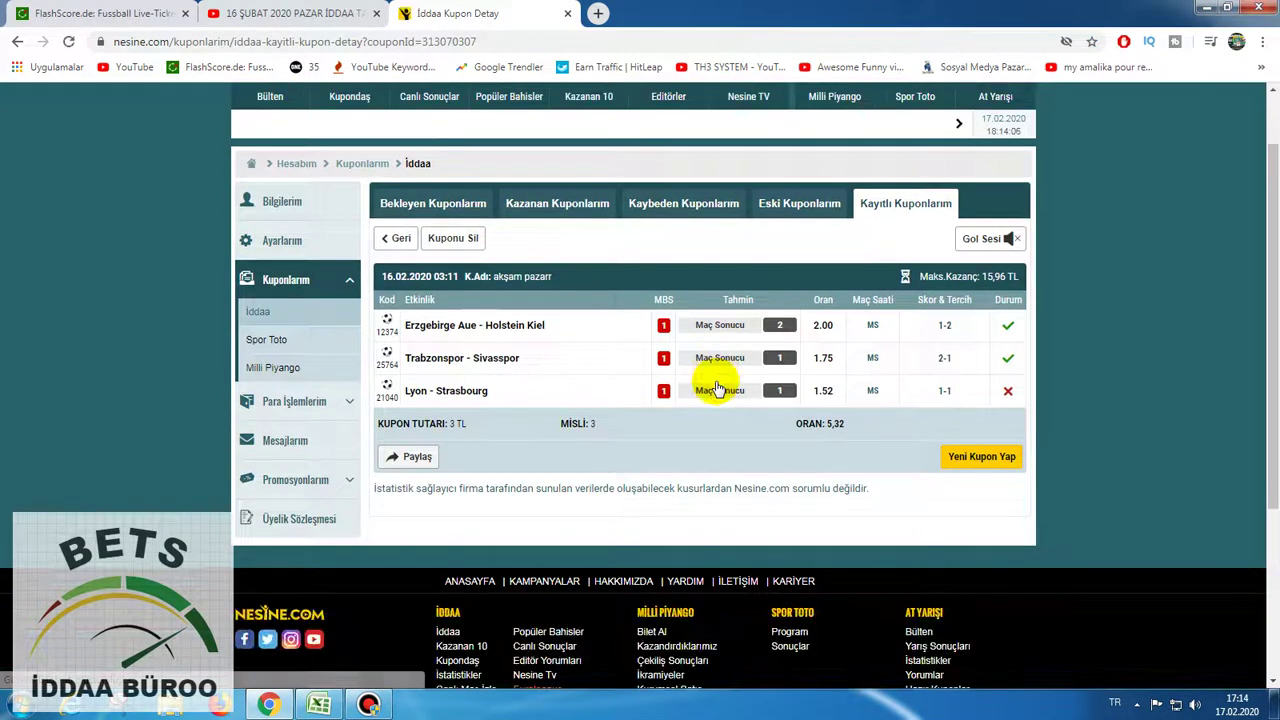
scroll(716, 389, "down", 2)
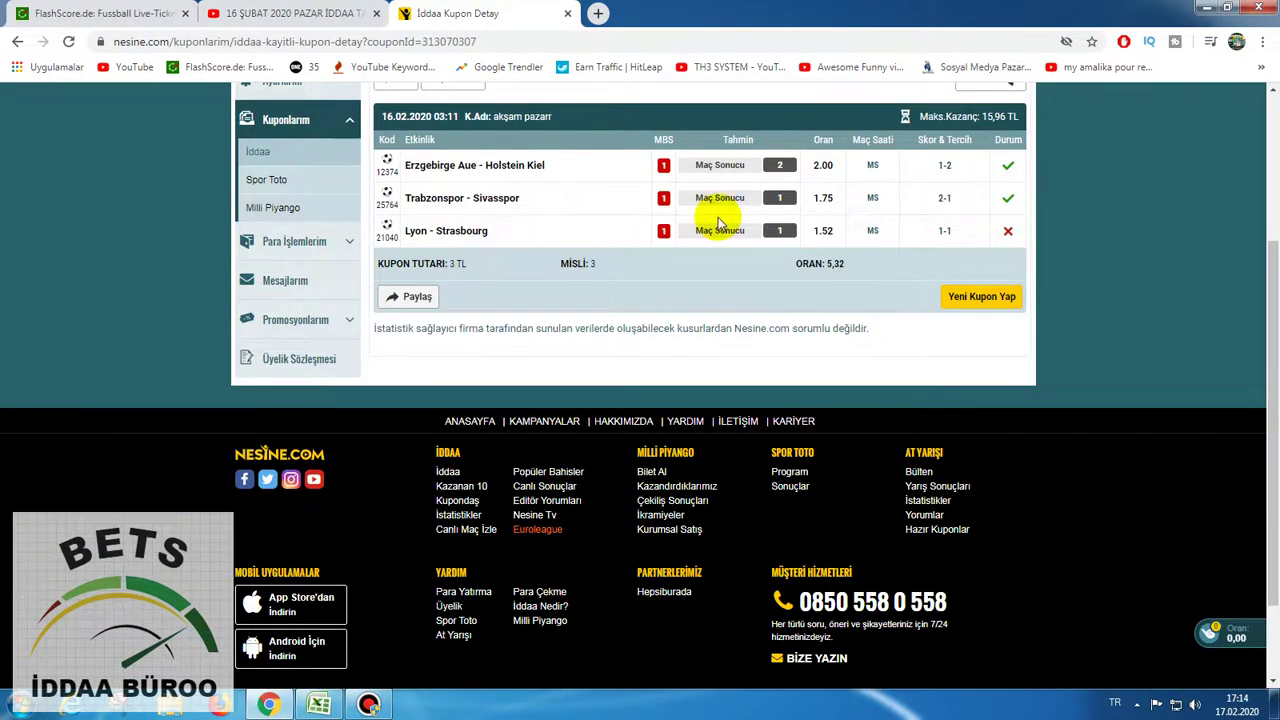
scroll(718, 224, "up", 1)
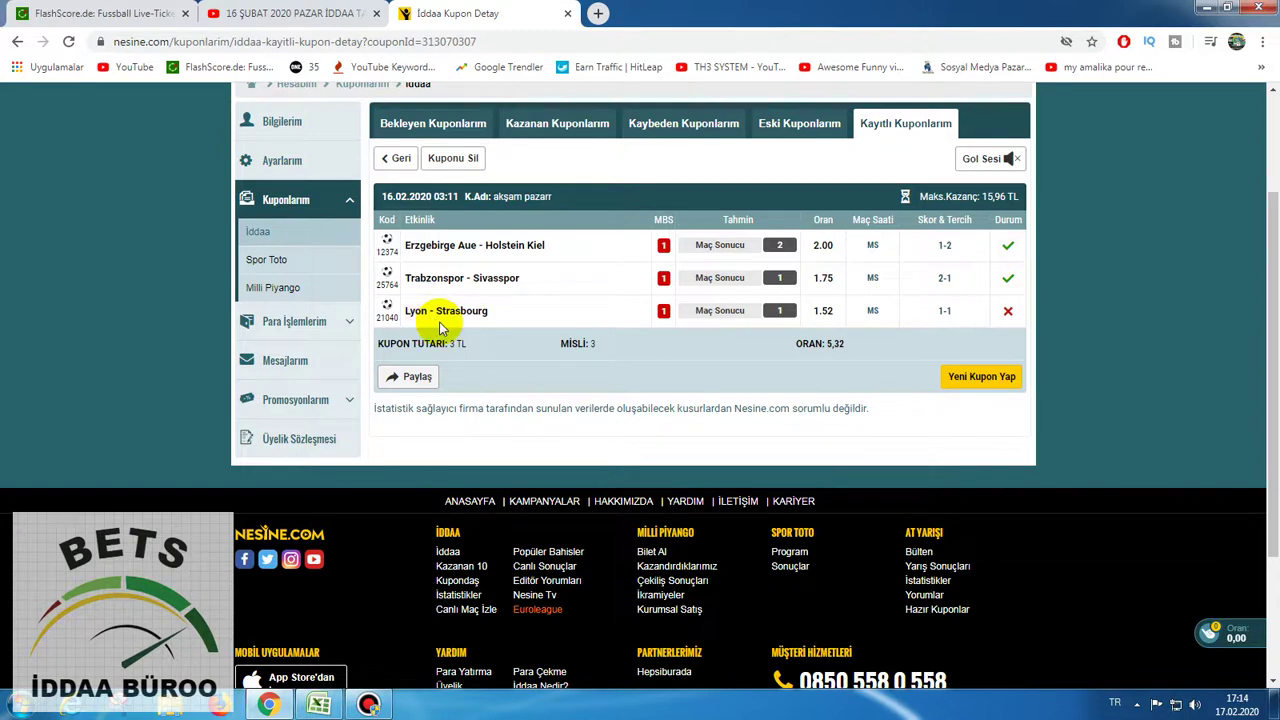
left_click(392, 158)
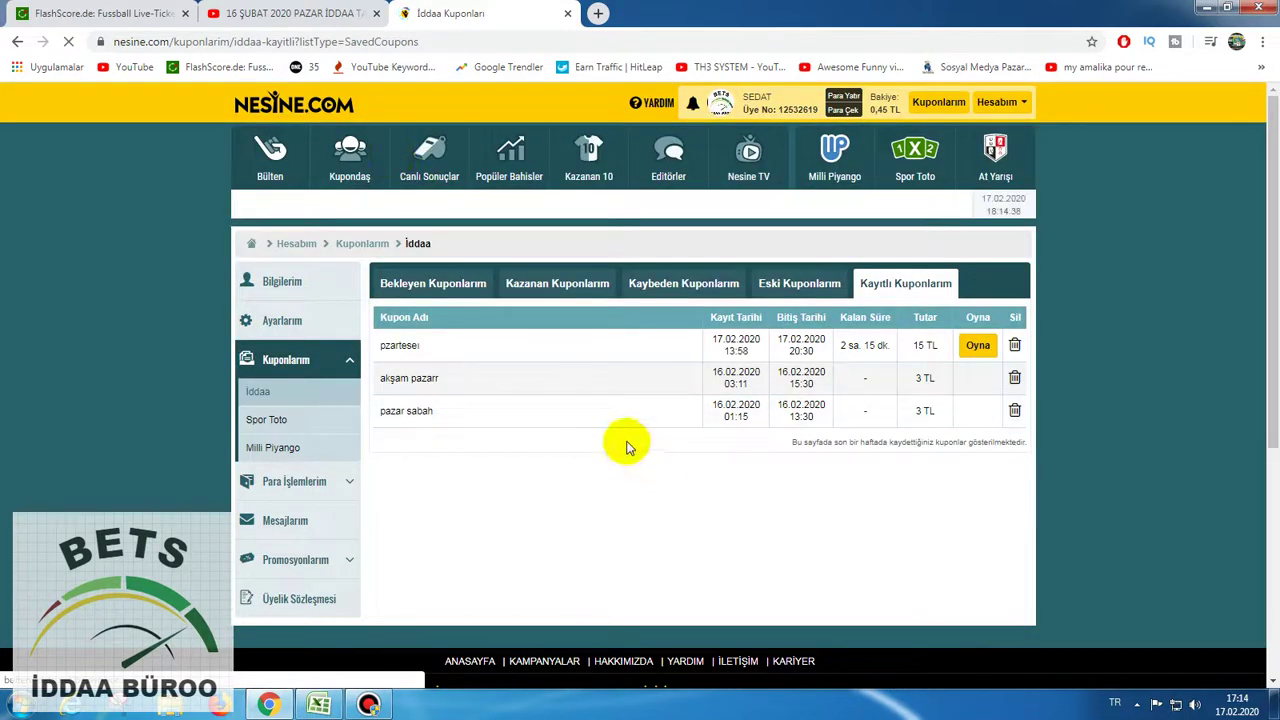
Open the 'pazar sabah' coupon and scroll through its five picks at 4,86 odds.
left_click(608, 412)
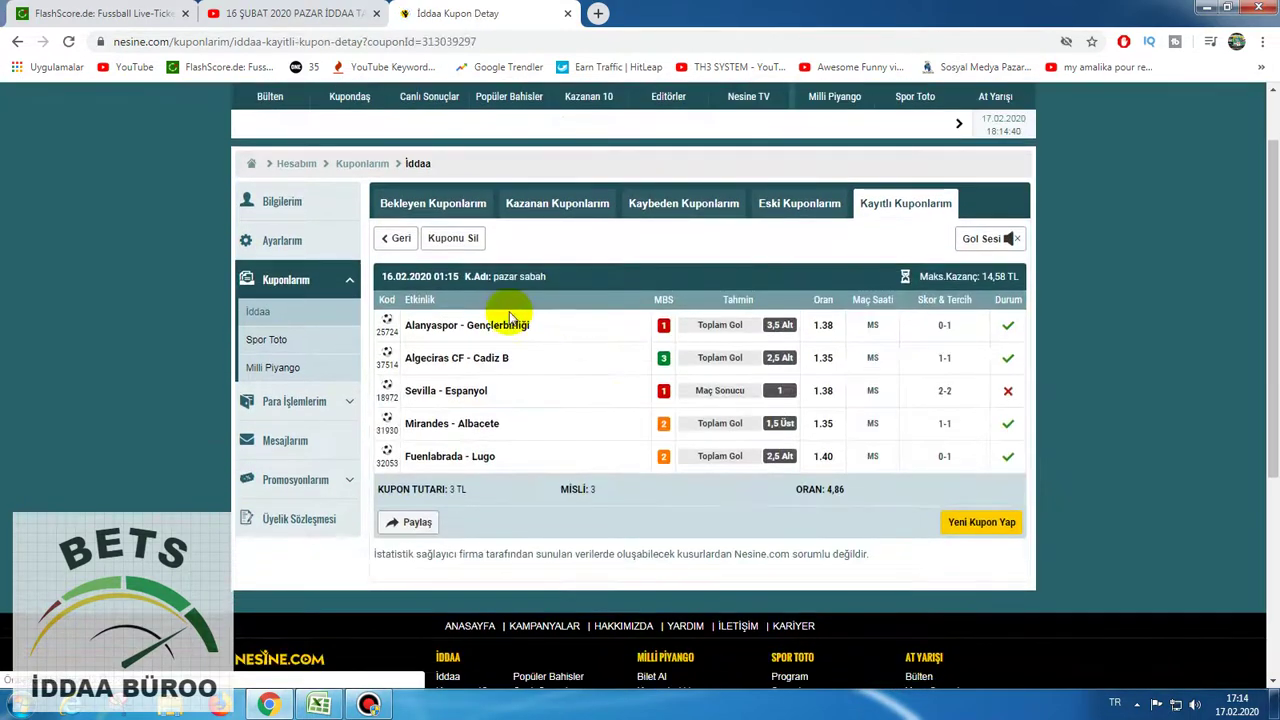
scroll(460, 350, "down", 1)
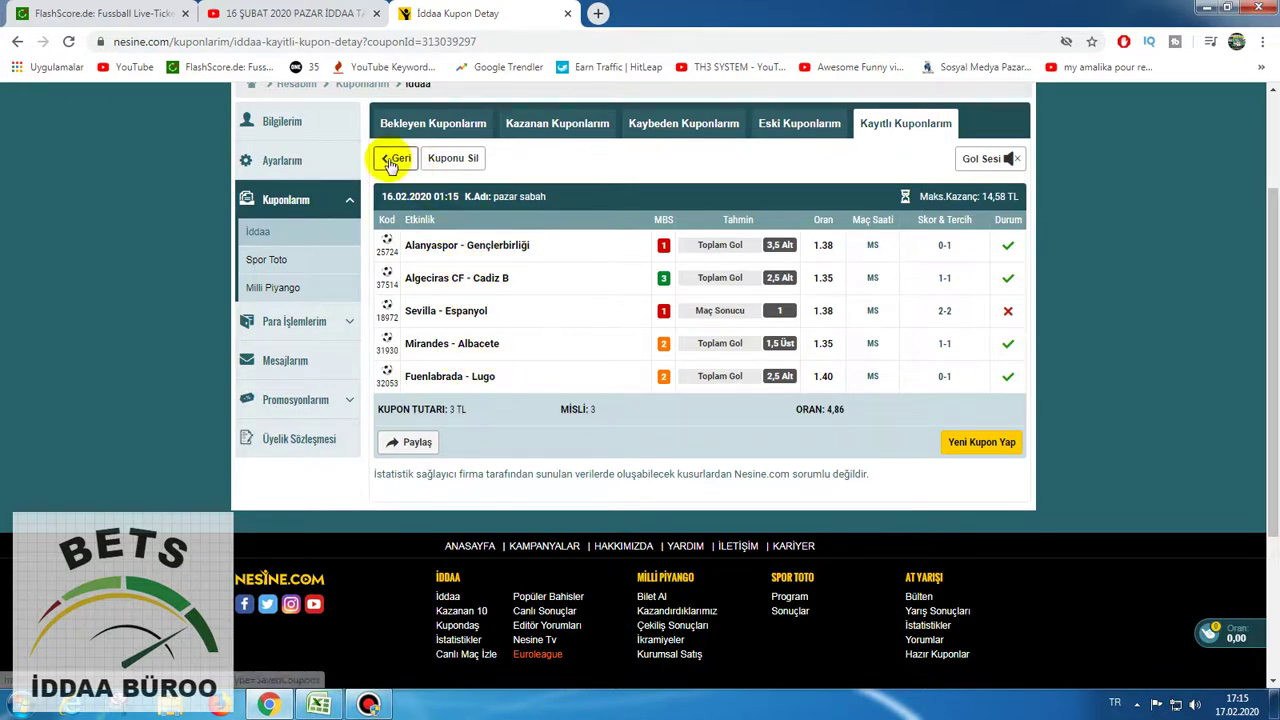
Leave the coupon and move FlashScore to today's 17/02 fixtures.
left_click(392, 163)
left_click(125, 13)
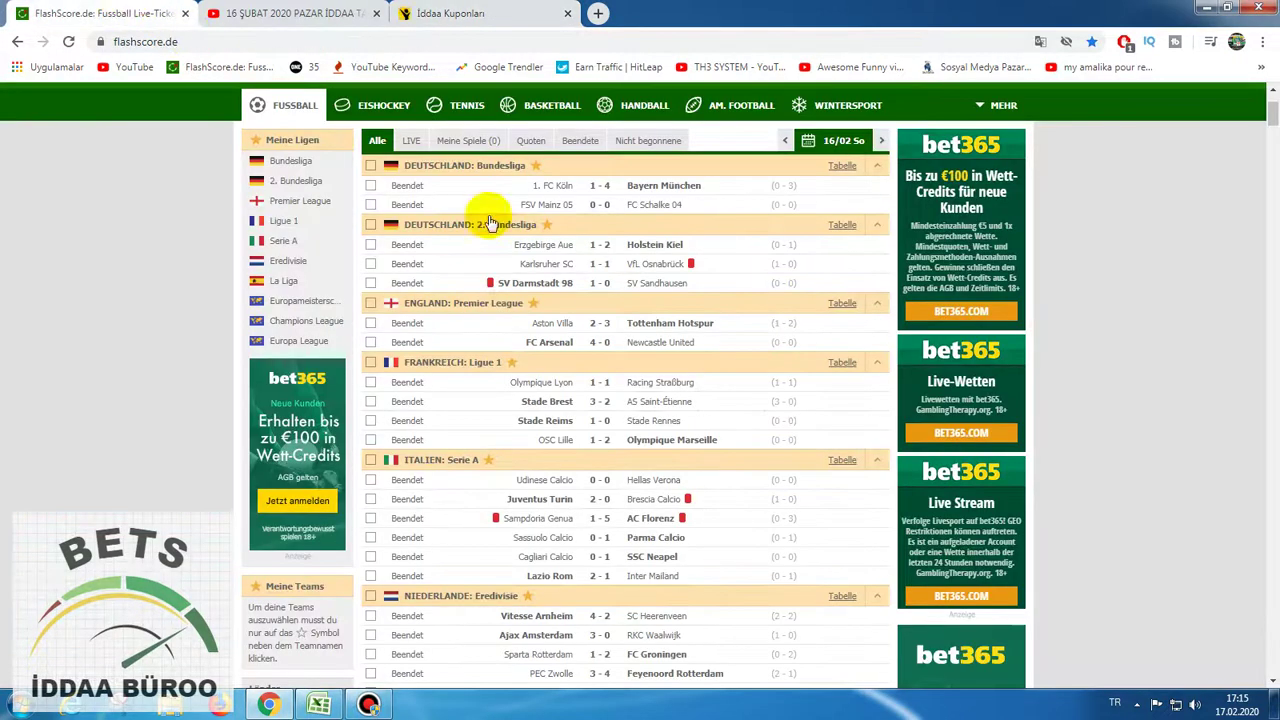
left_click(882, 141)
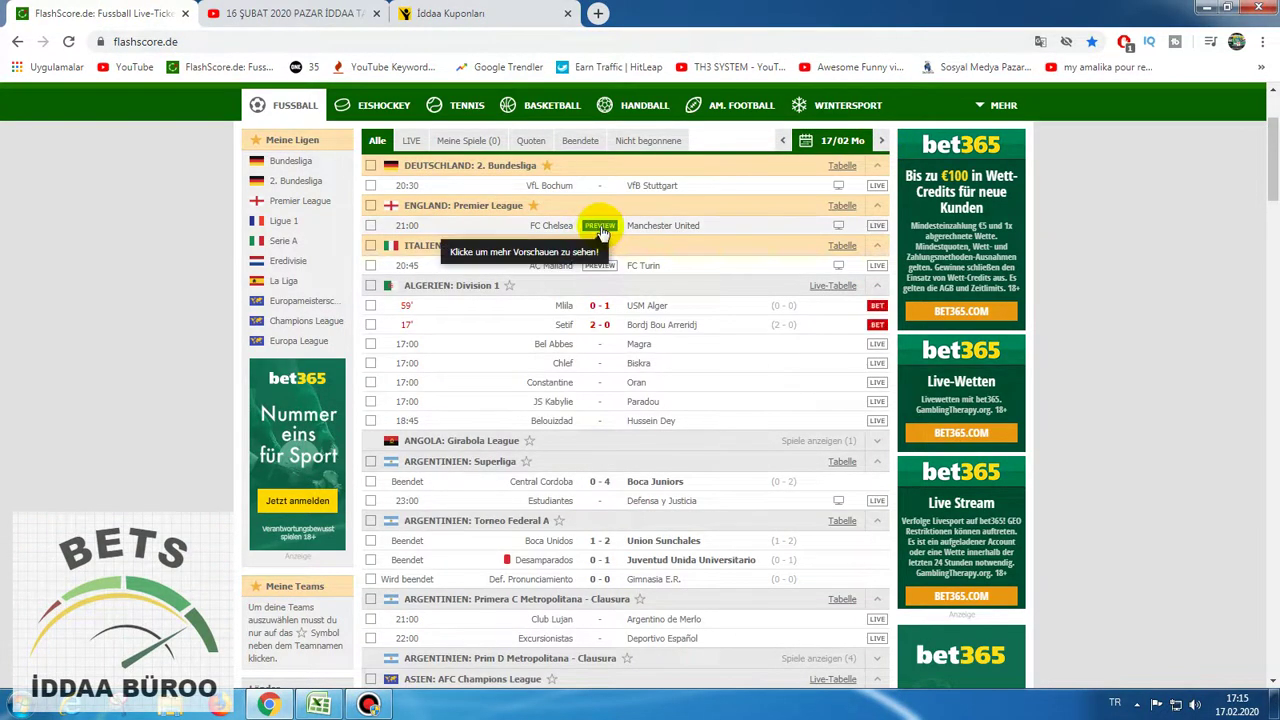
View Chelsea vs Manchester United's 1X2 odds (bwin 2.00/3.40/4.00), then go to the Excel sheet.
left_click(600, 228)
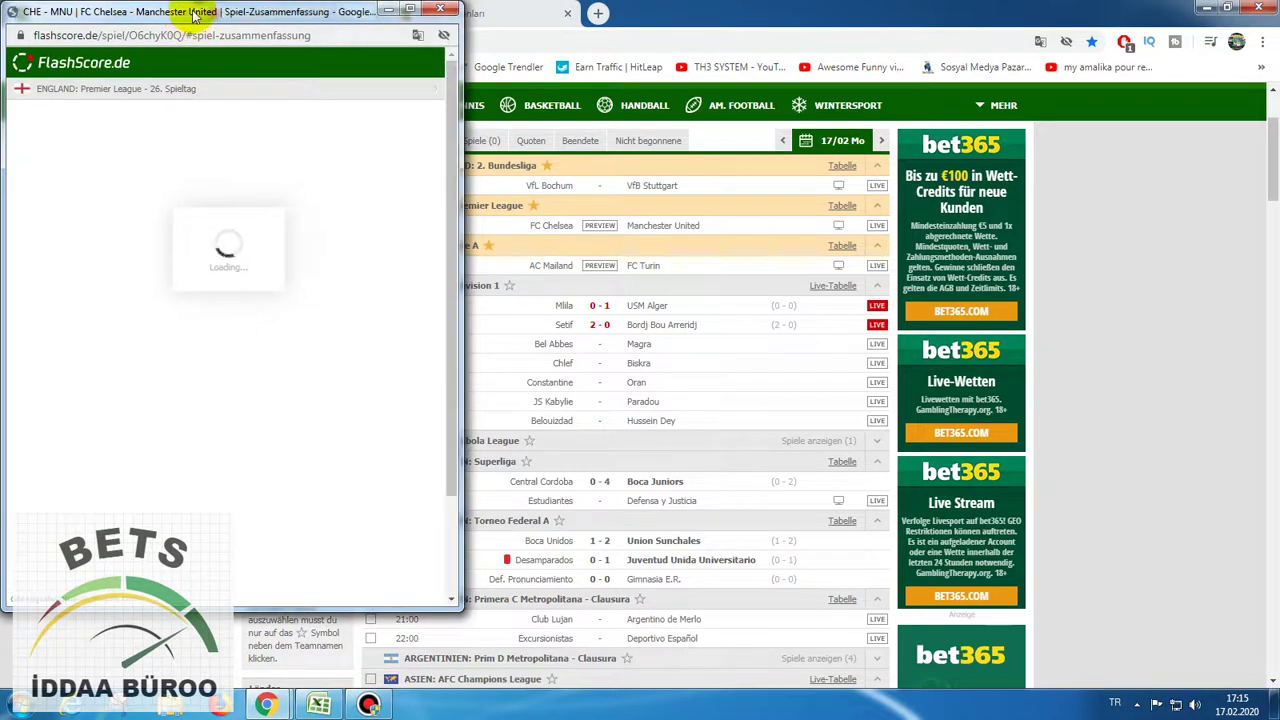
left_click_drag(221, 20, 494, 112)
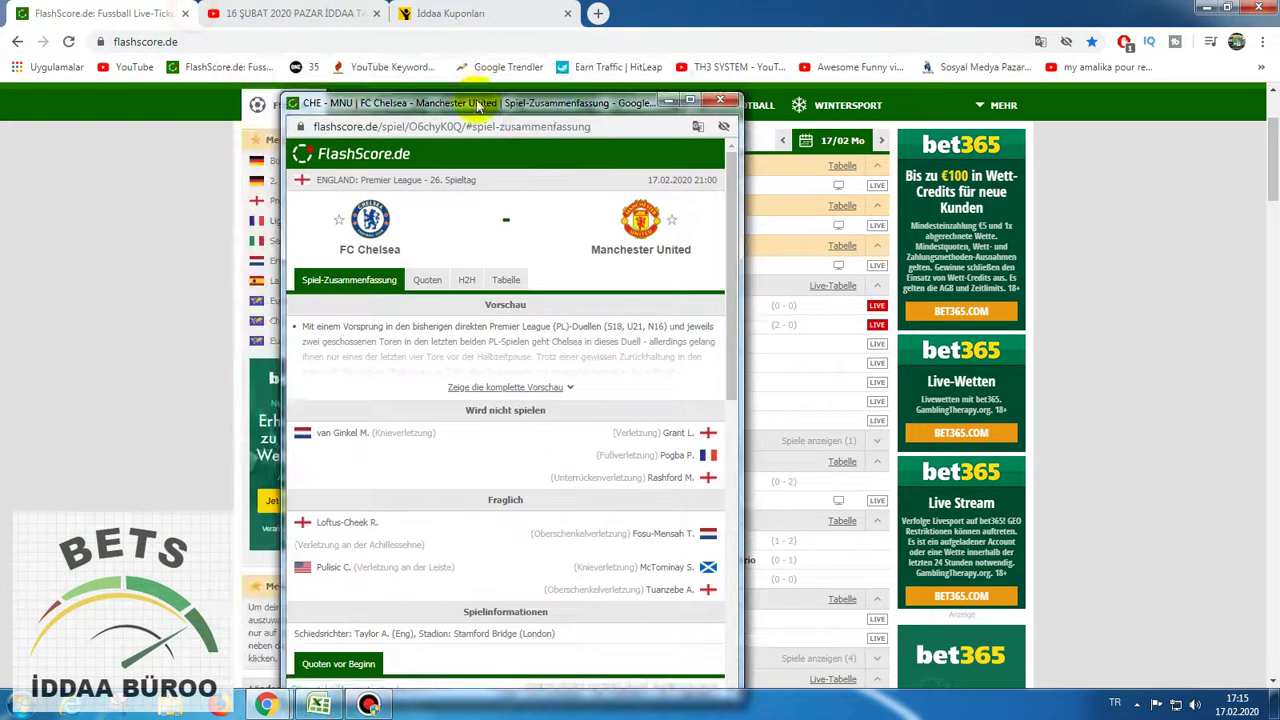
left_click(430, 283)
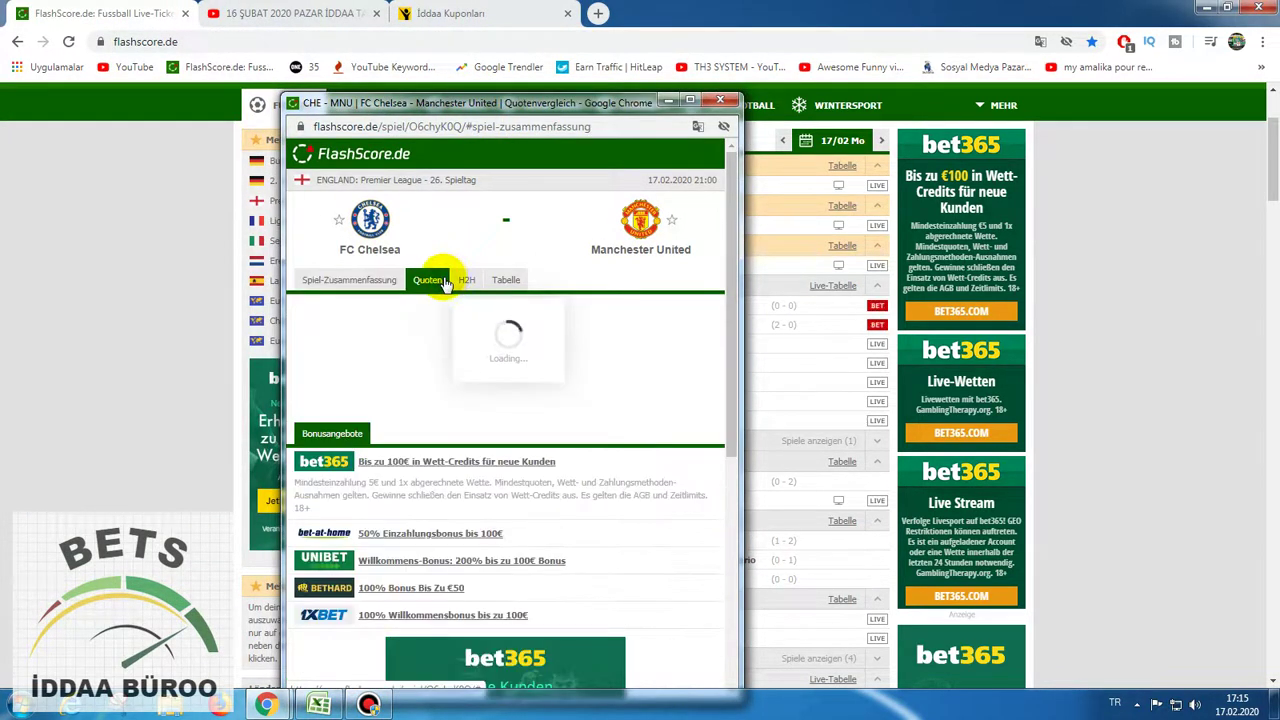
scroll(436, 305, "down", 1)
scroll(449, 294, "down", 1)
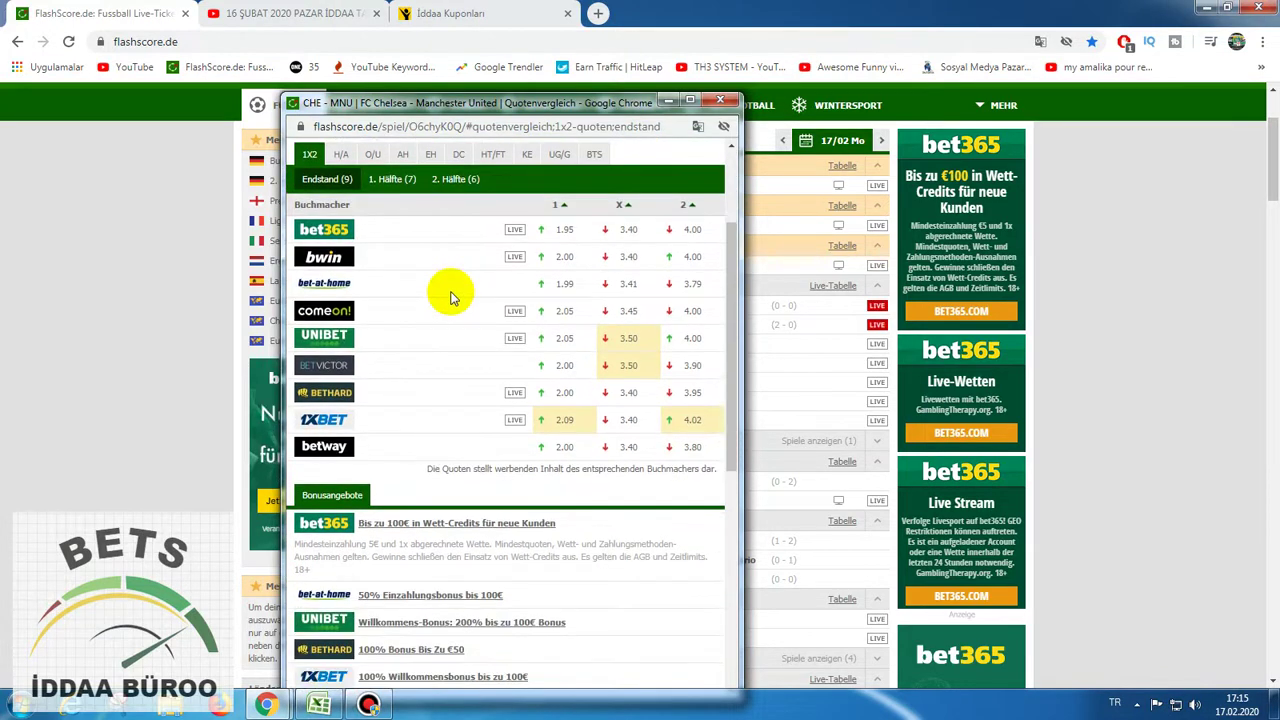
mouse_move(562, 257)
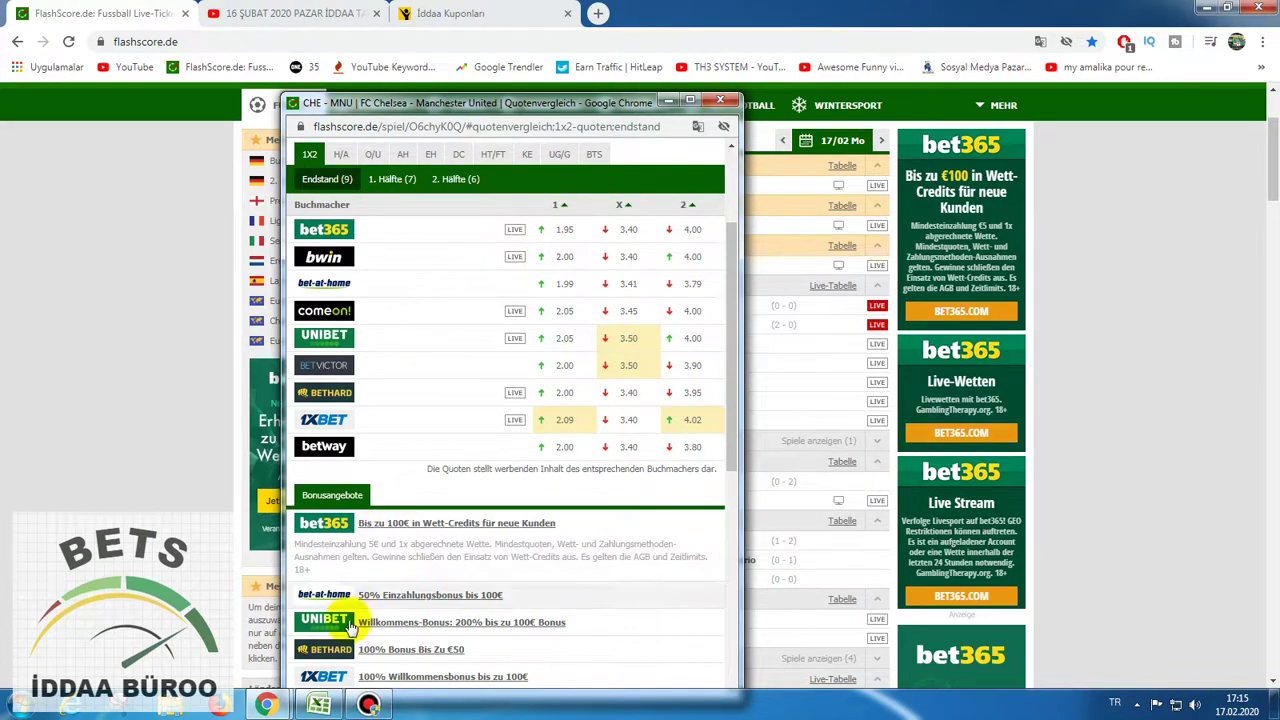
left_click(322, 705)
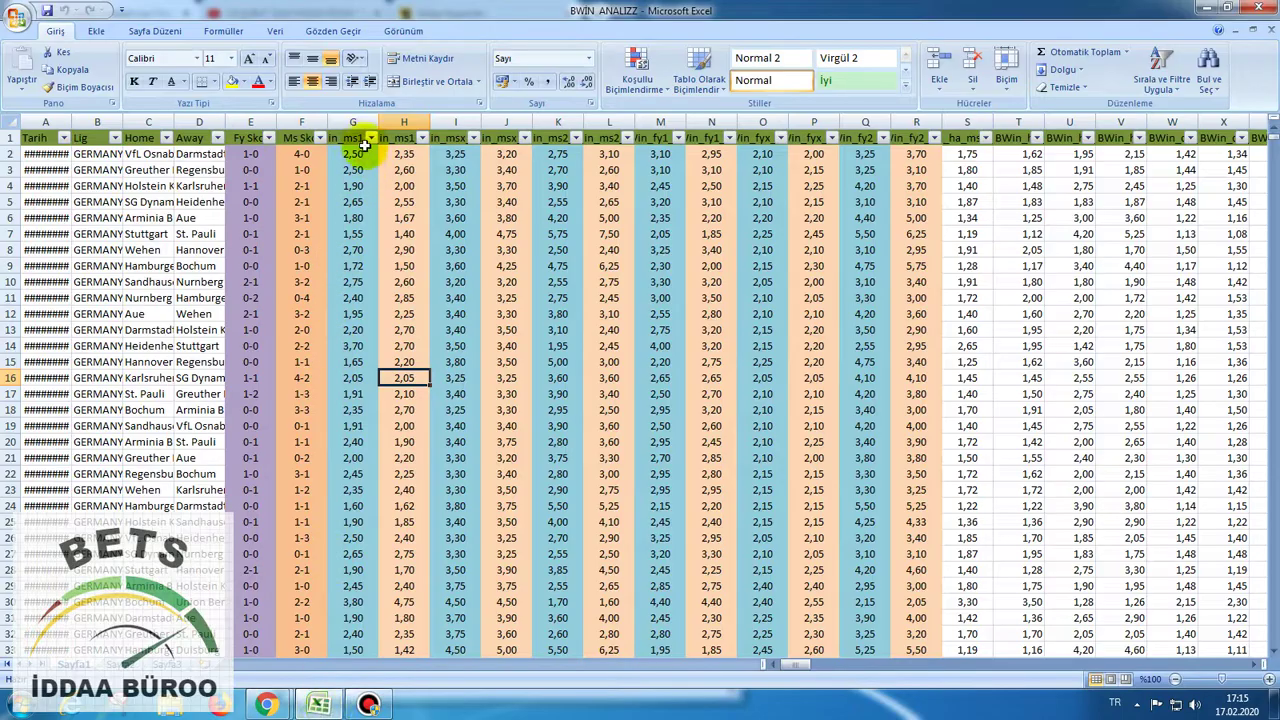
Filter column G to the 1,91 odds value.
left_click(370, 138)
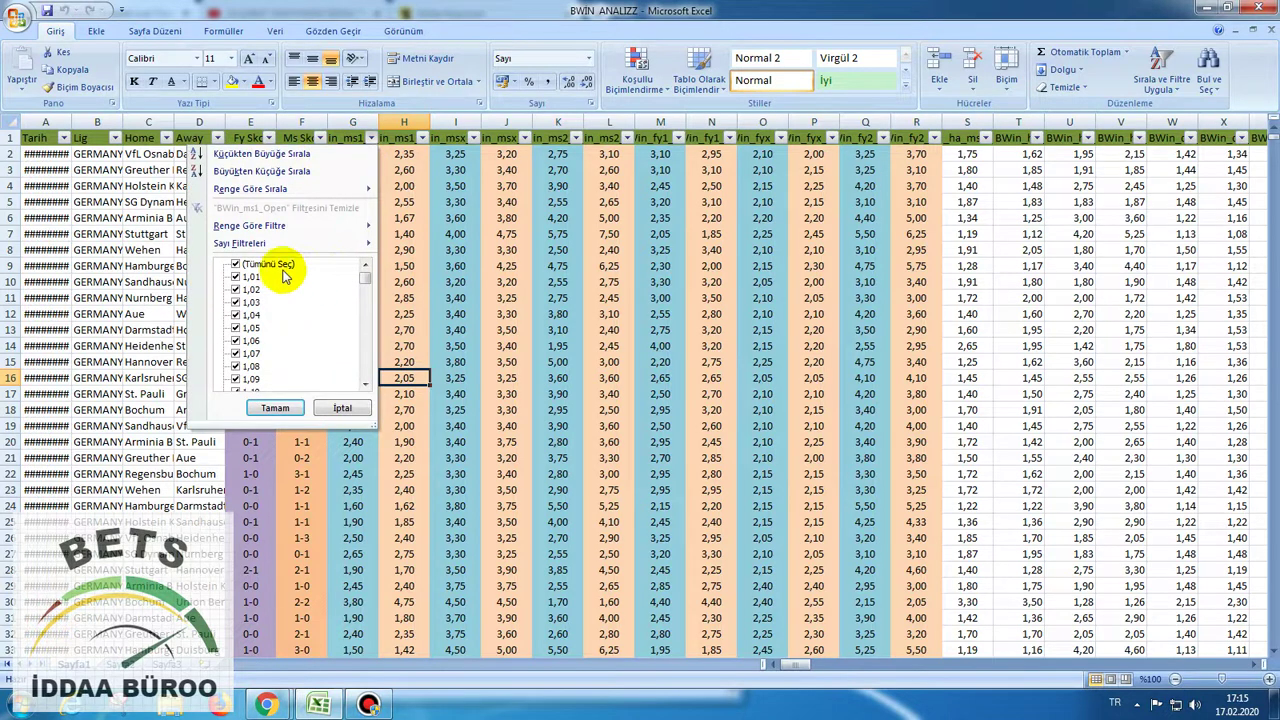
left_click(283, 271)
scroll(283, 280, "down", 5)
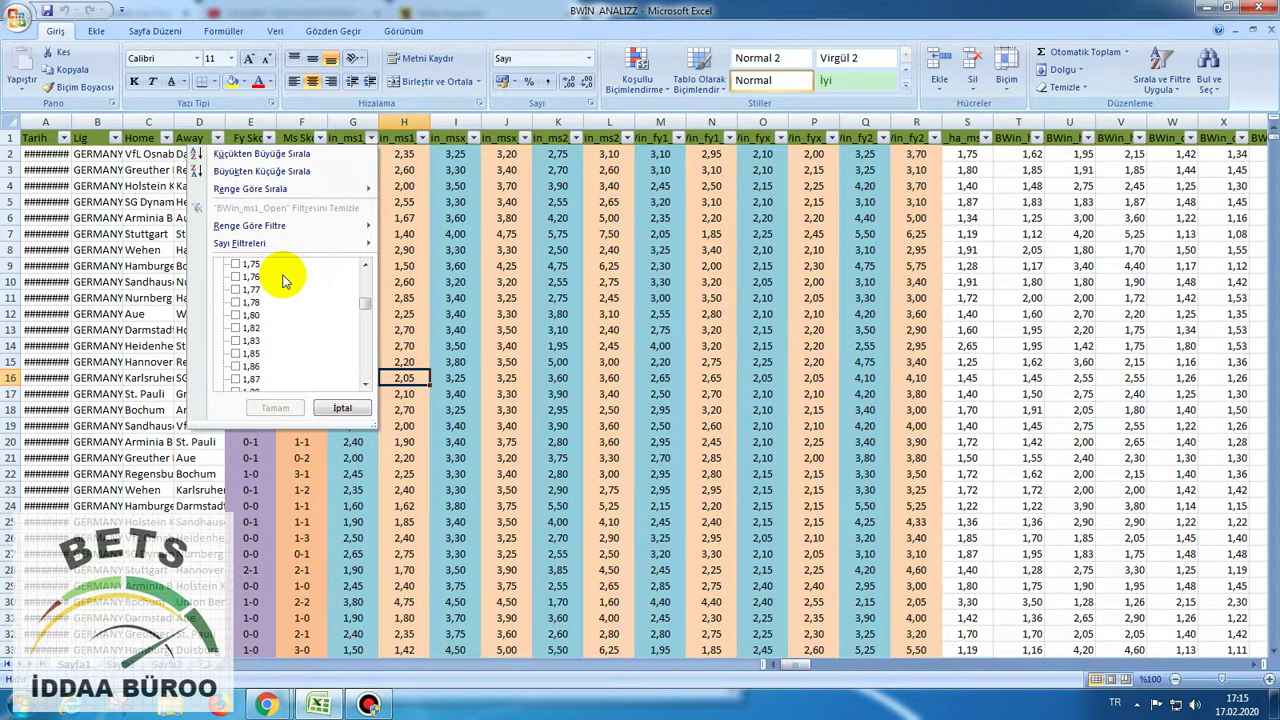
left_click(245, 340)
left_click(295, 408)
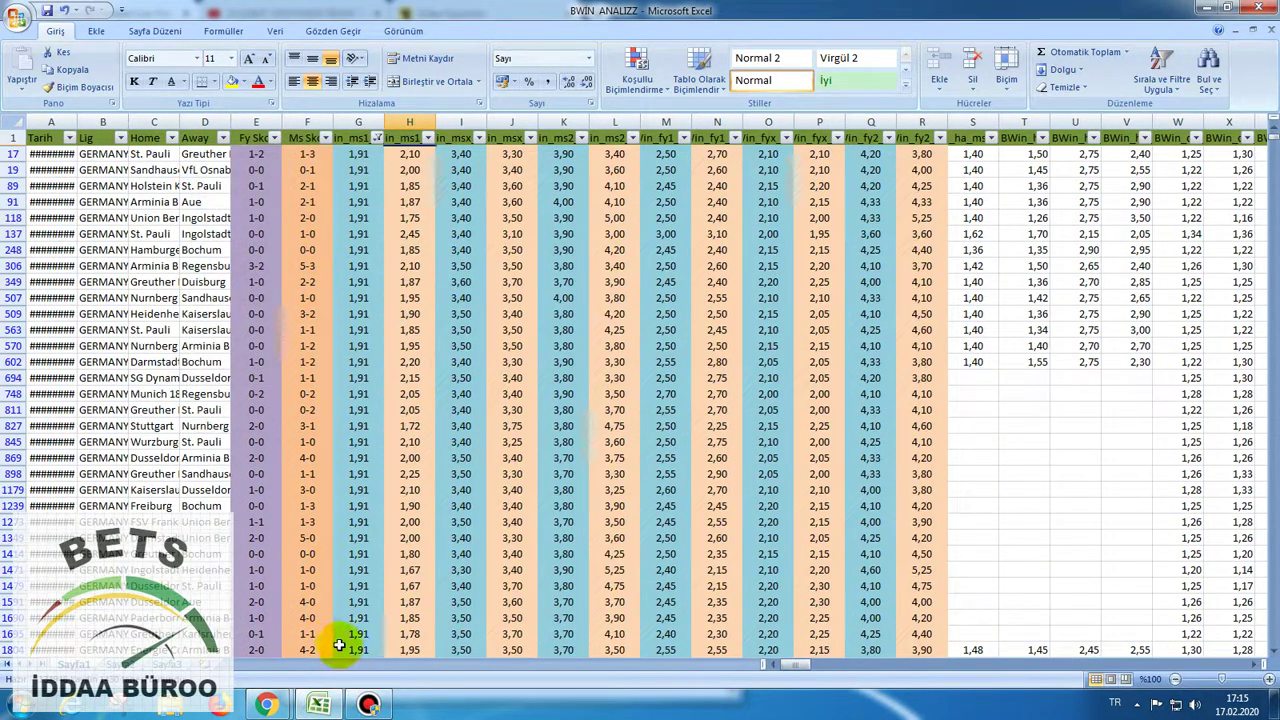
left_click(325, 703)
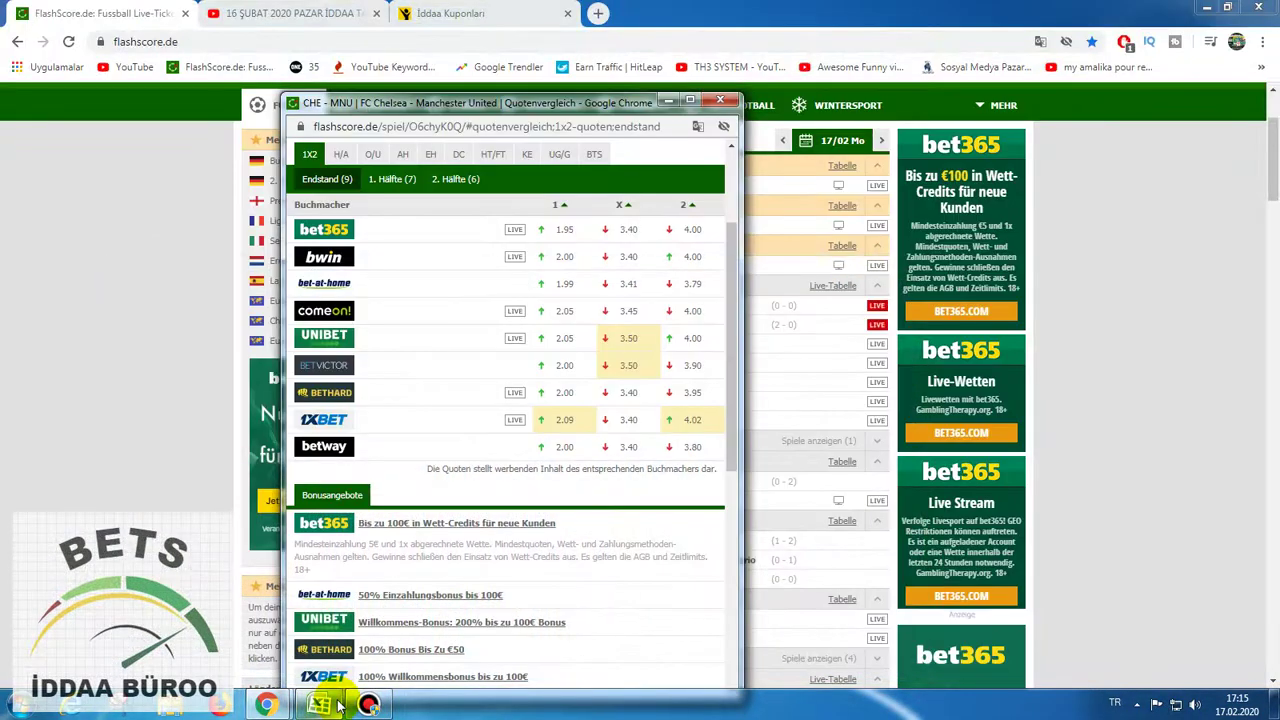
left_click(333, 703)
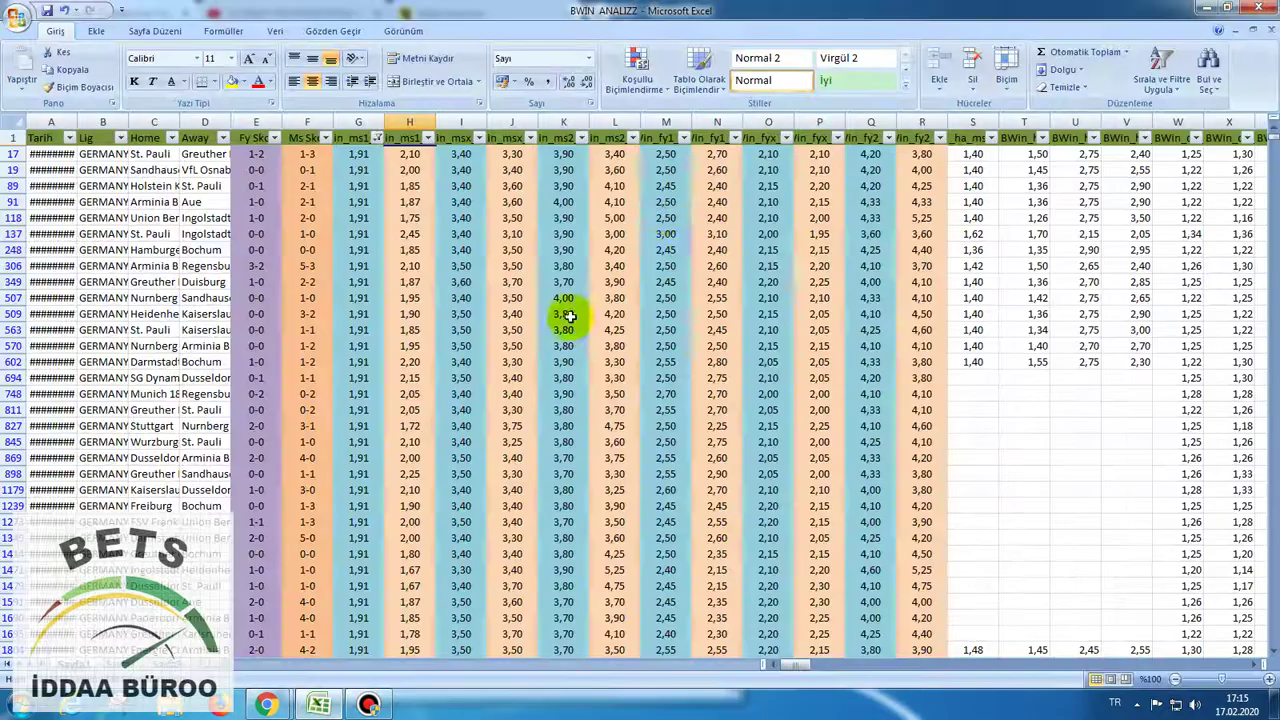
Filter column J to the 3,40 odds value.
left_click(530, 137)
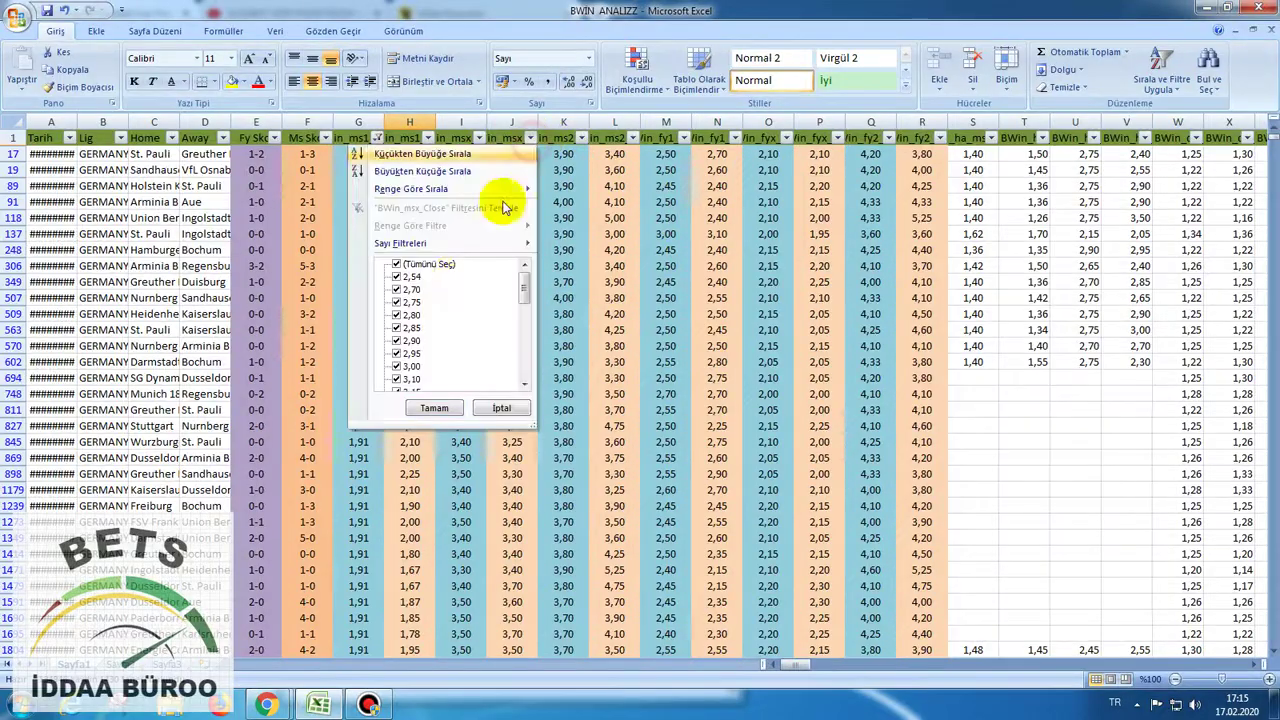
left_click(430, 264)
scroll(443, 340, "down", 3)
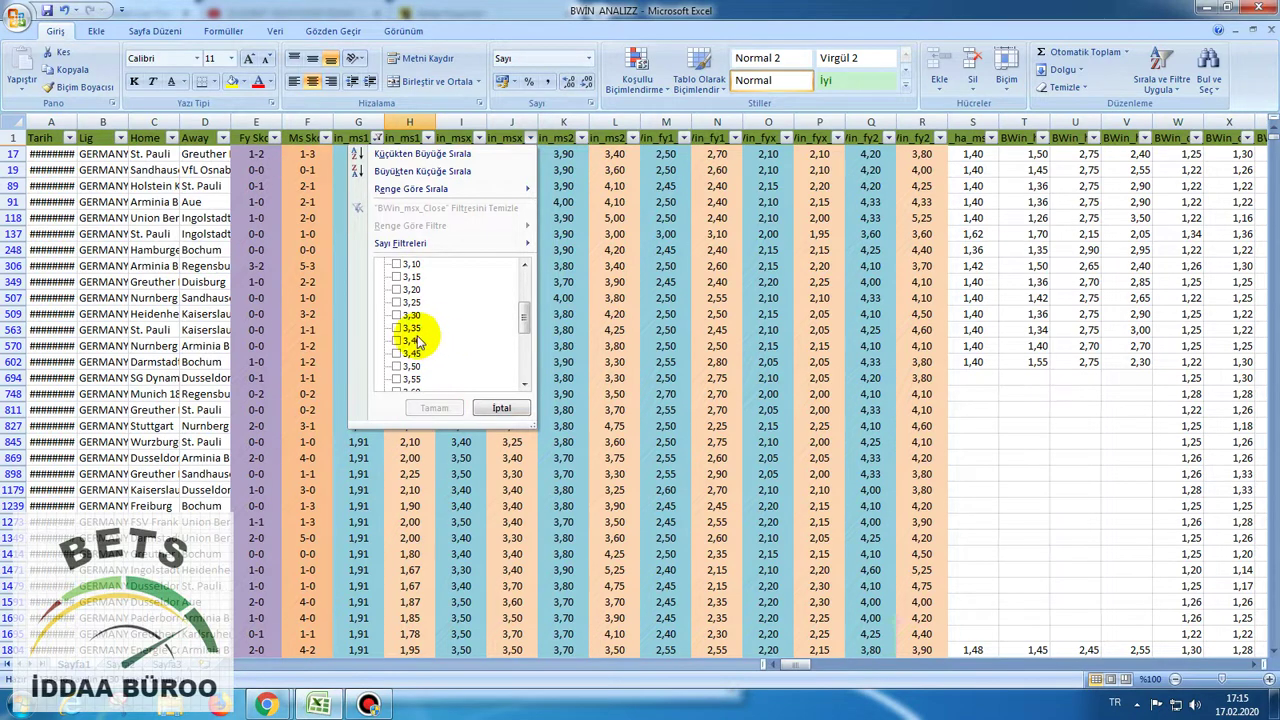
left_click(412, 342)
left_click(433, 408)
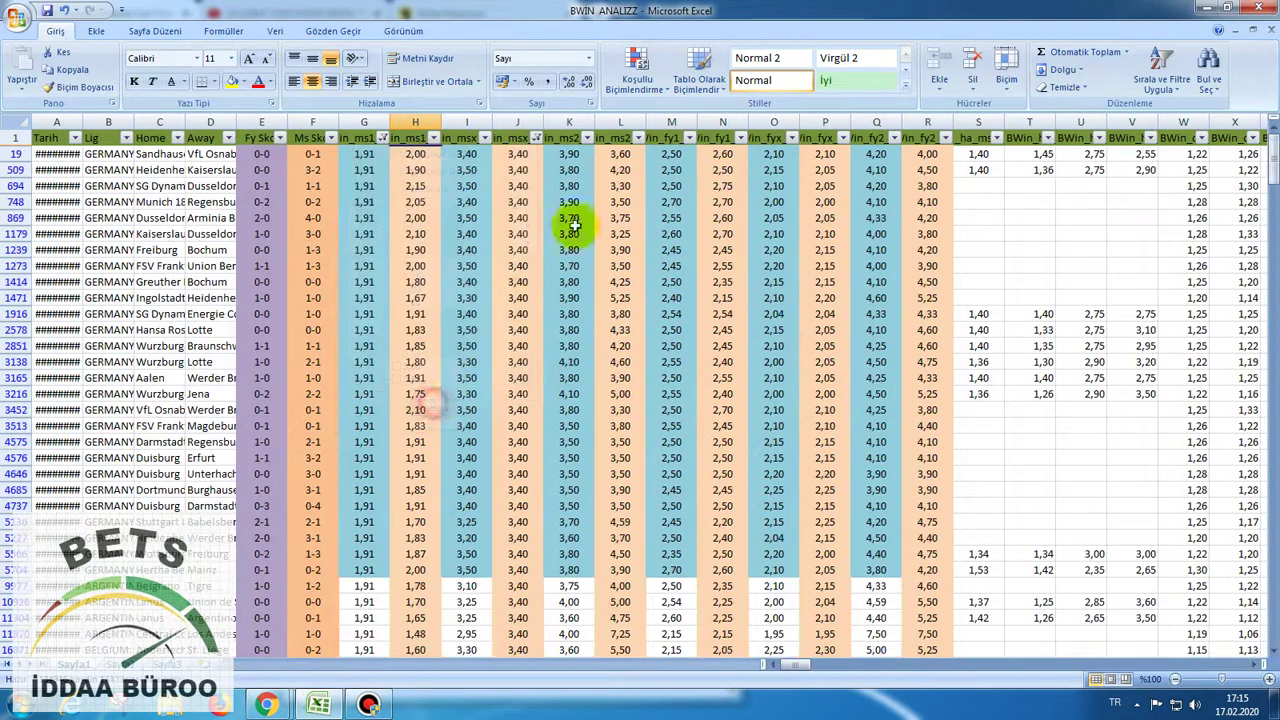
Filter column L (BWin_ms2_Close) to 4,00 and recheck the FlashScore odds.
left_click(634, 141)
left_click(540, 264)
scroll(553, 327, "down", 5)
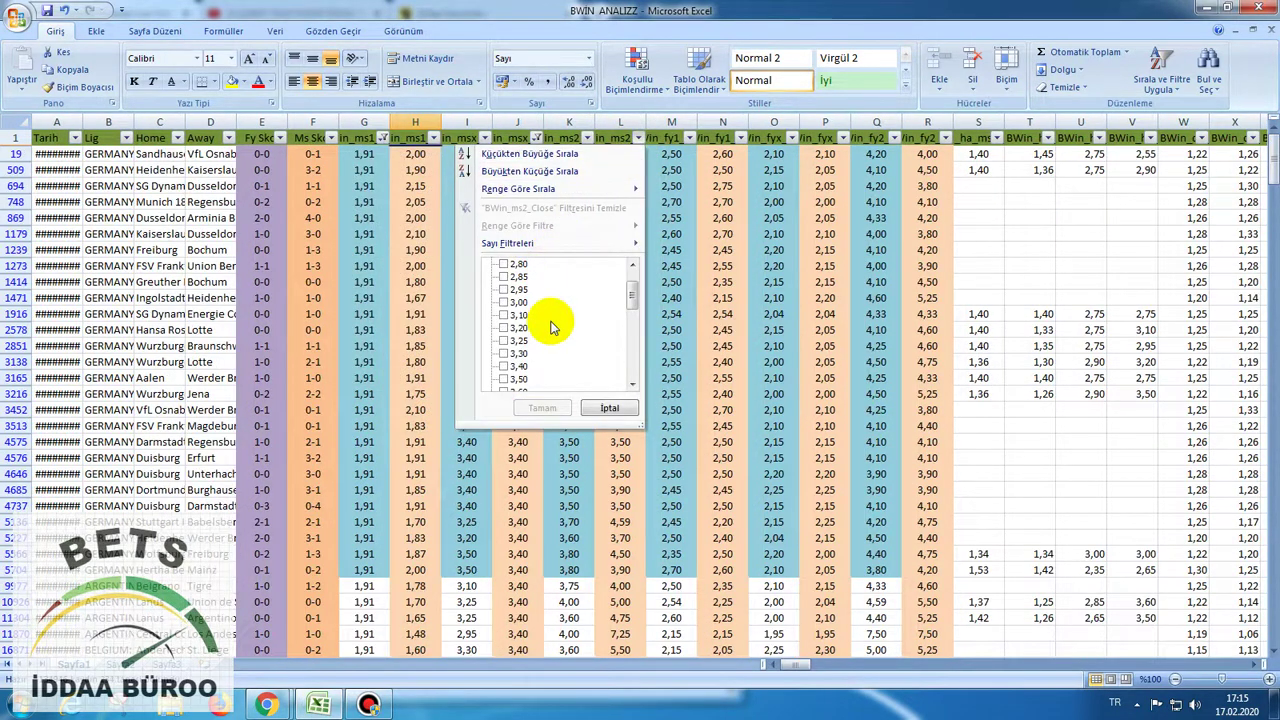
scroll(553, 327, "down", 1)
left_click(510, 301)
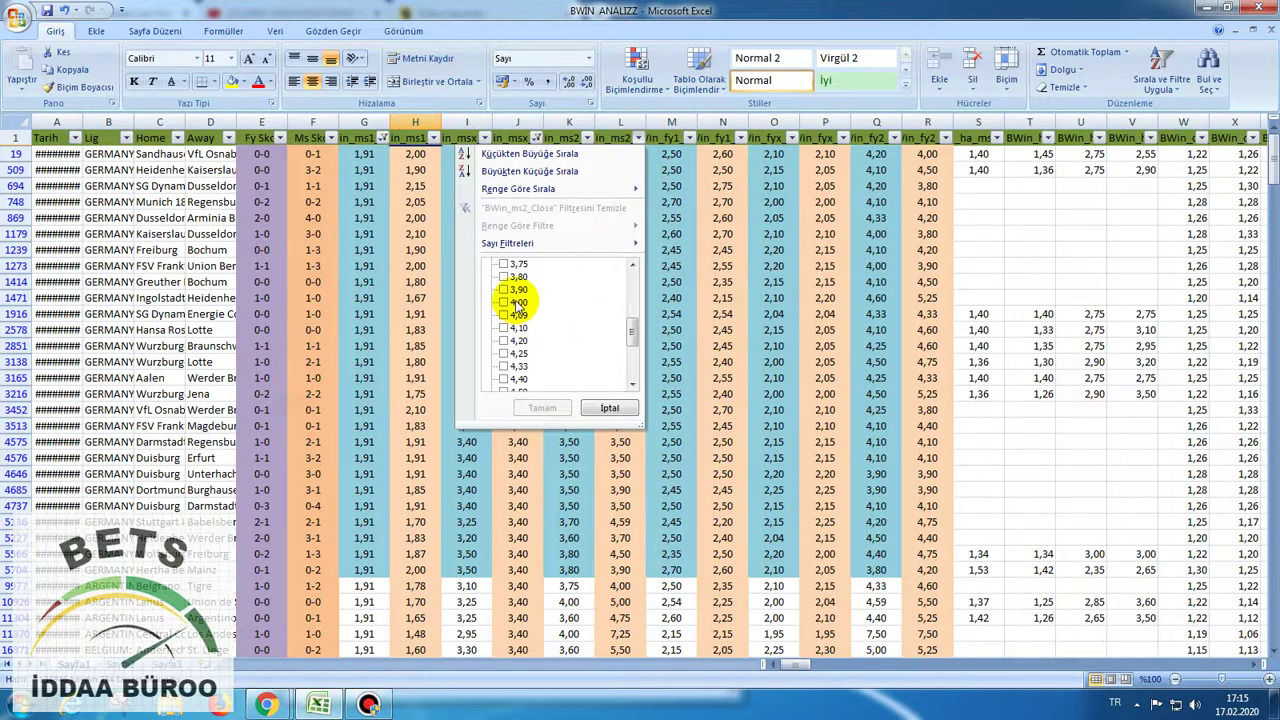
left_click(538, 408)
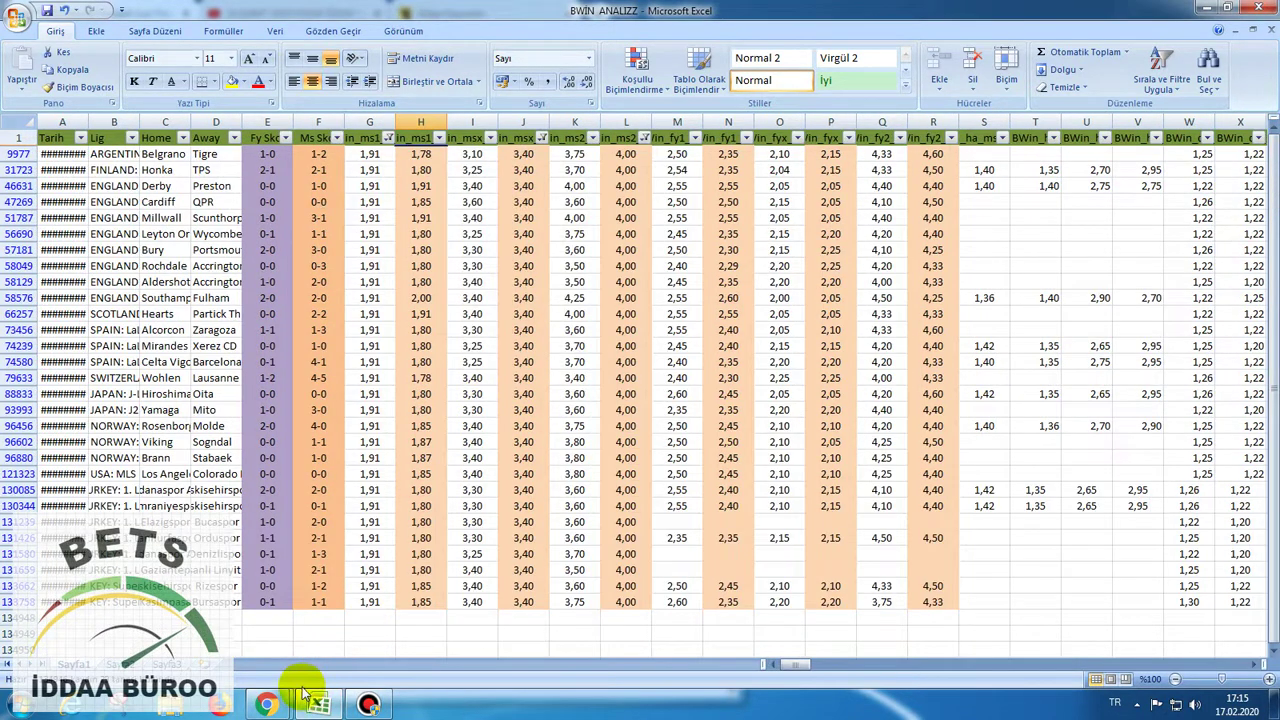
left_click(392, 625)
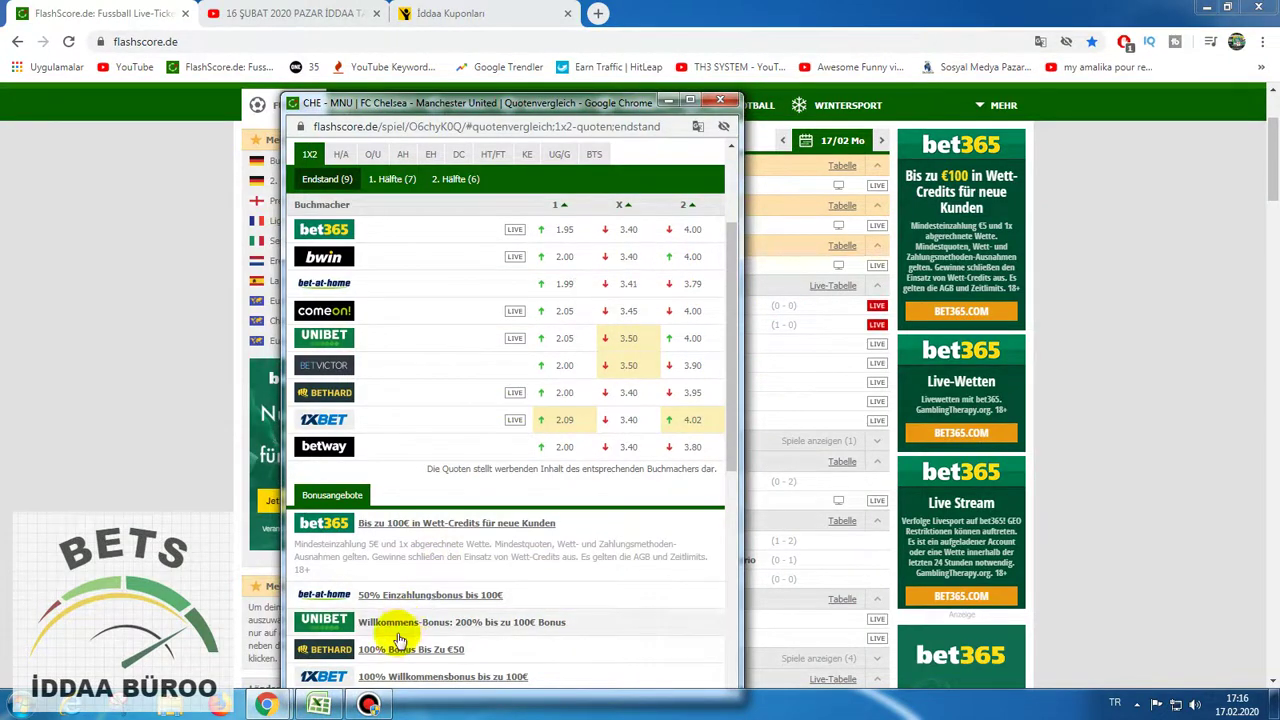
left_click(325, 702)
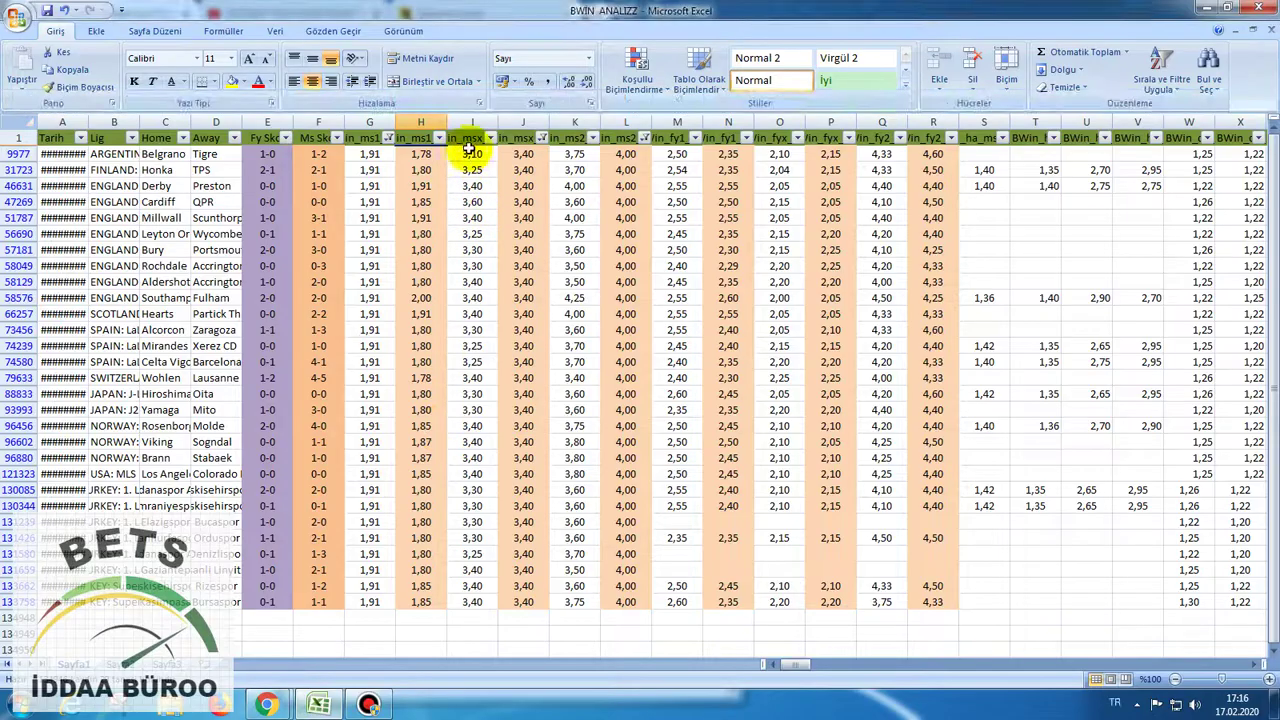
Try a 3,60 filter on column I, then clear it again.
left_click(491, 137)
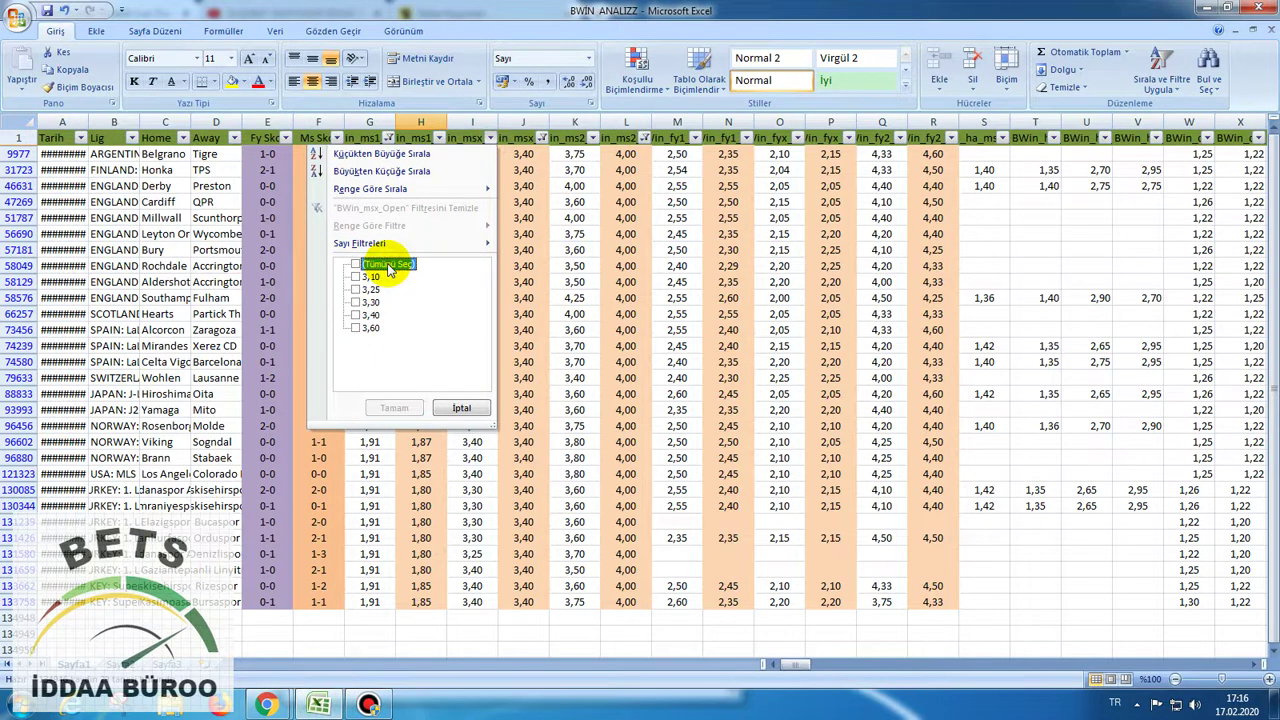
left_click(362, 328)
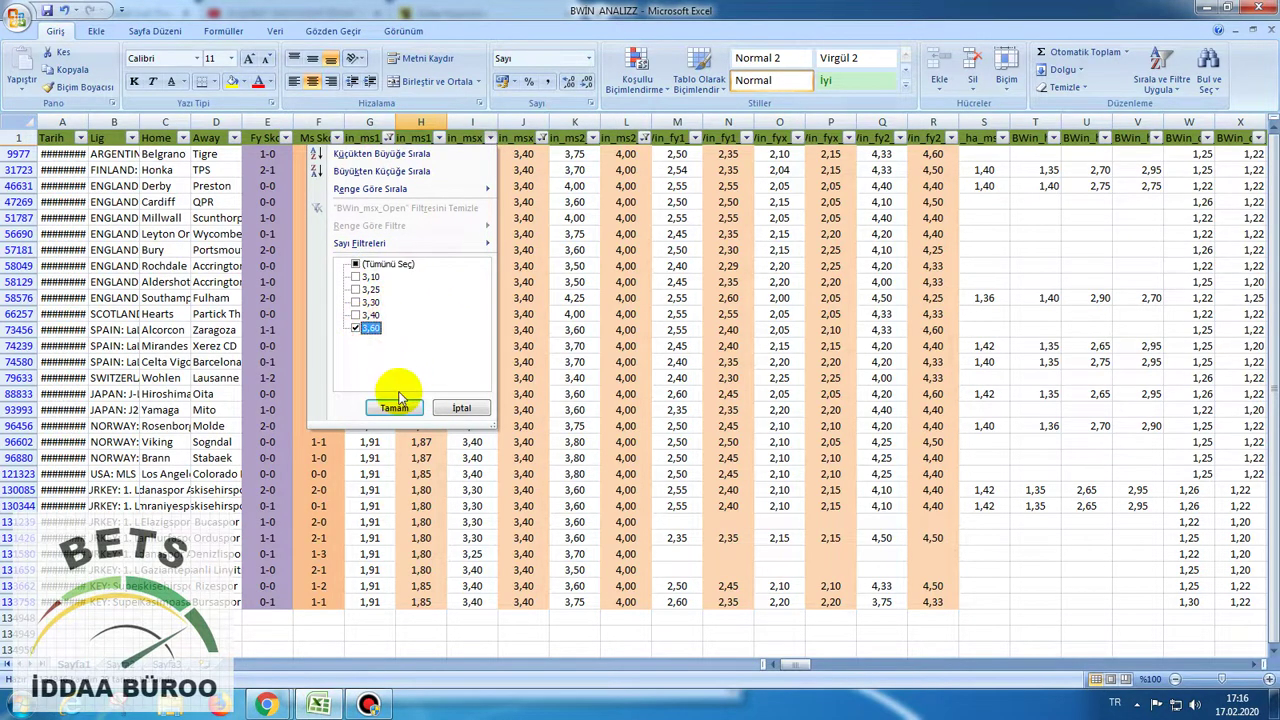
left_click(396, 408)
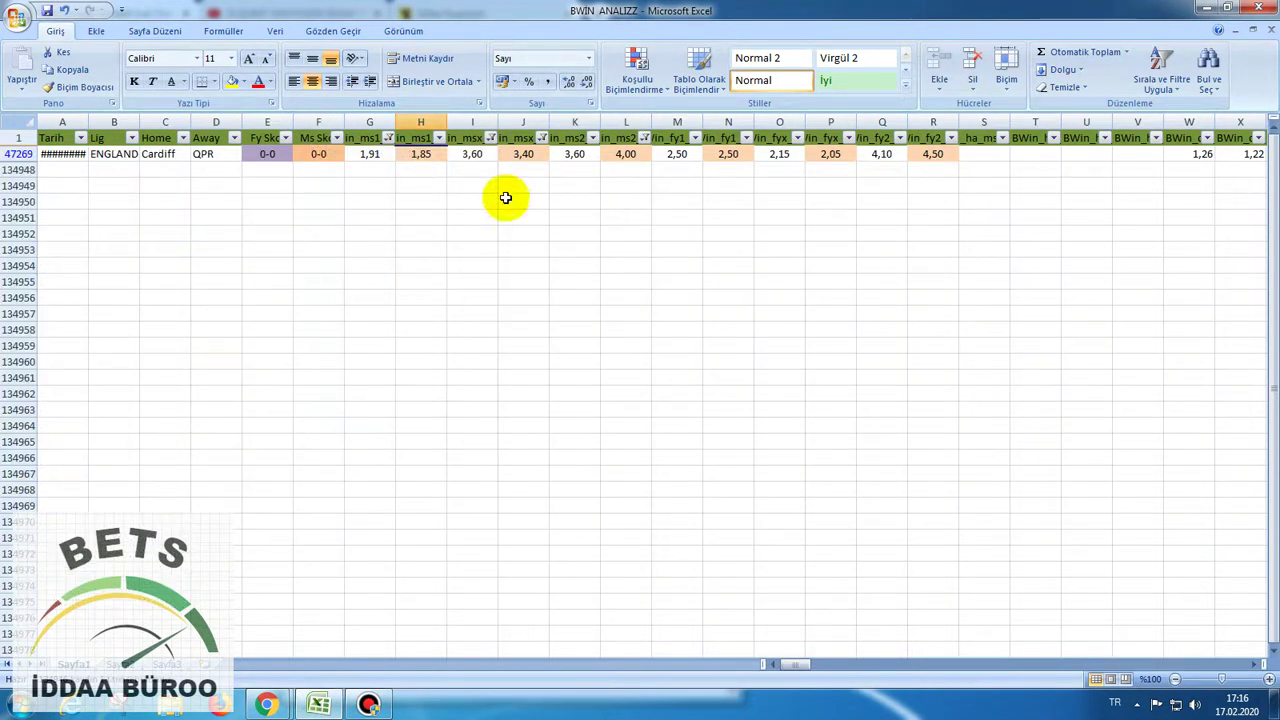
left_click(500, 138)
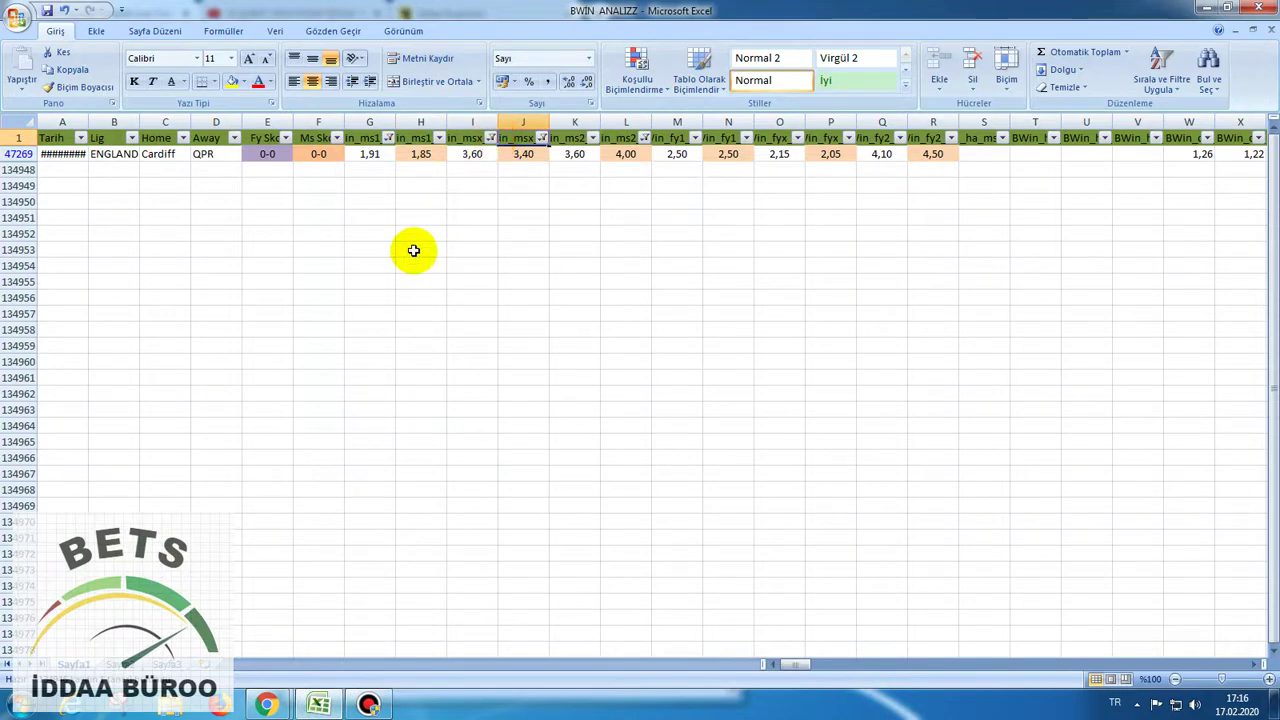
left_click(491, 138)
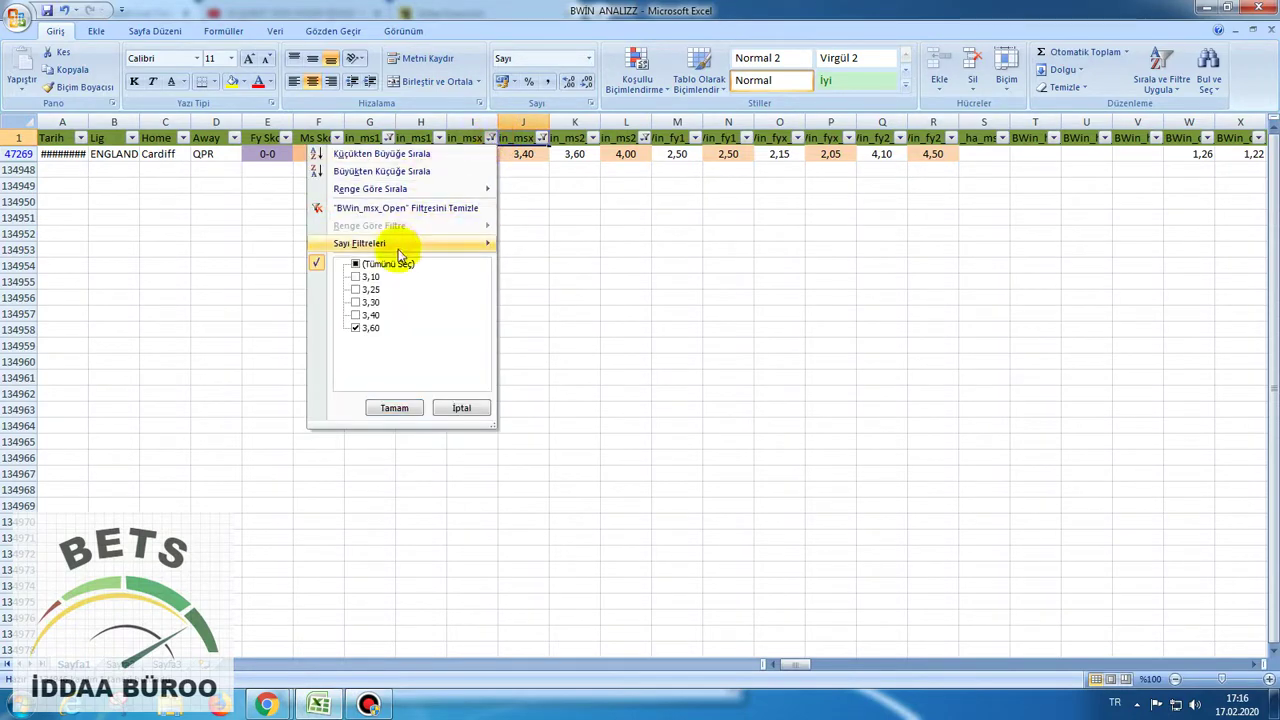
left_click(375, 264)
left_click(390, 410)
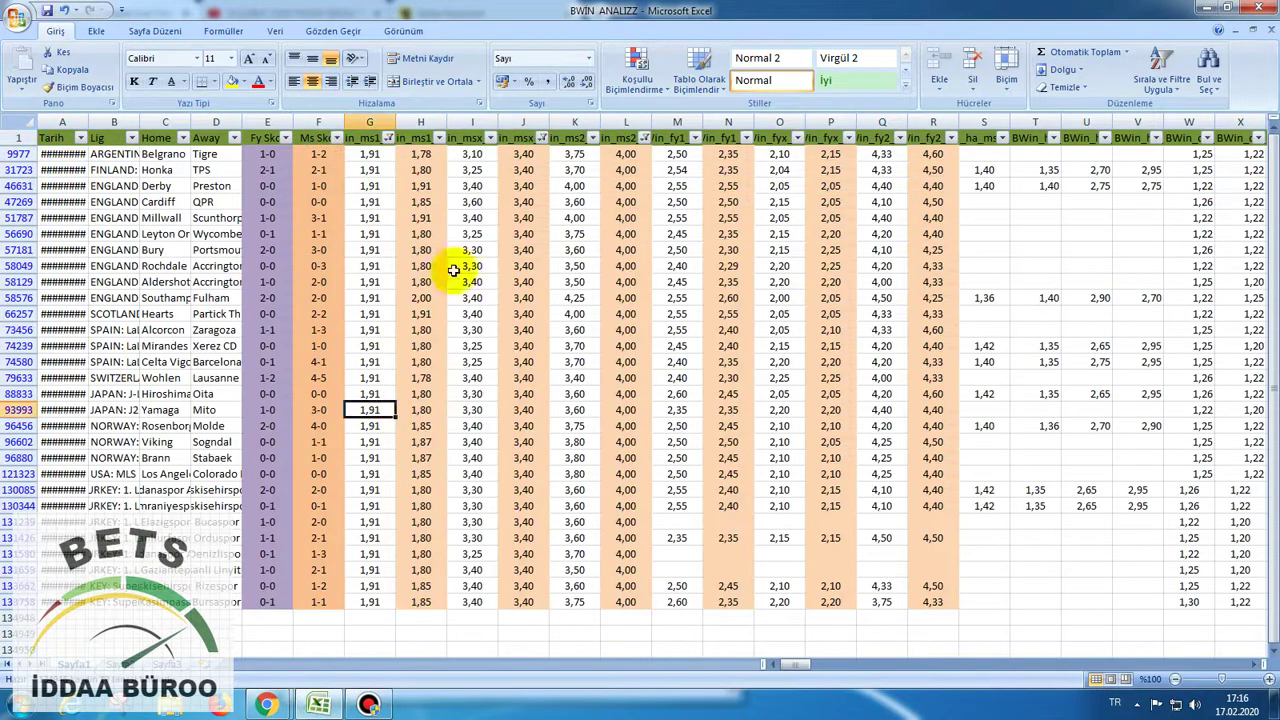
left_click(321, 706)
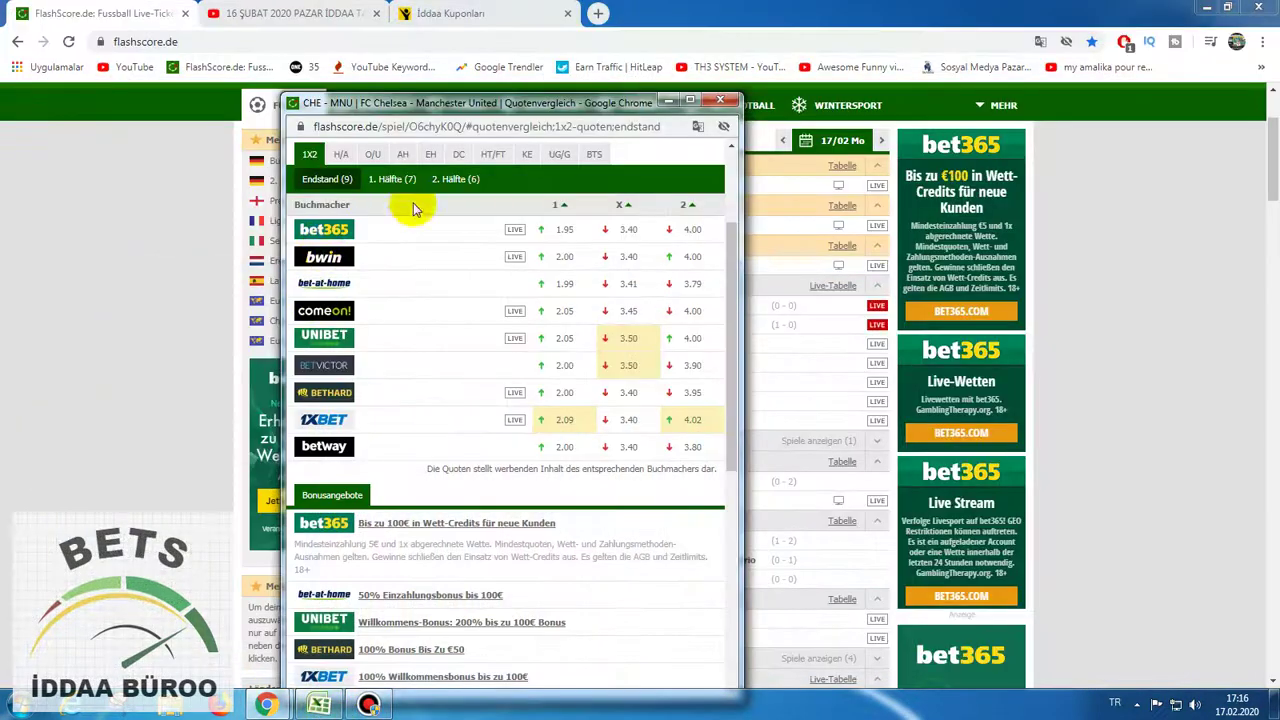
Check Chelsea–Man Utd first-half odds (bet365 2.60/2.20/4.33), then return to the spreadsheet.
left_click(404, 182)
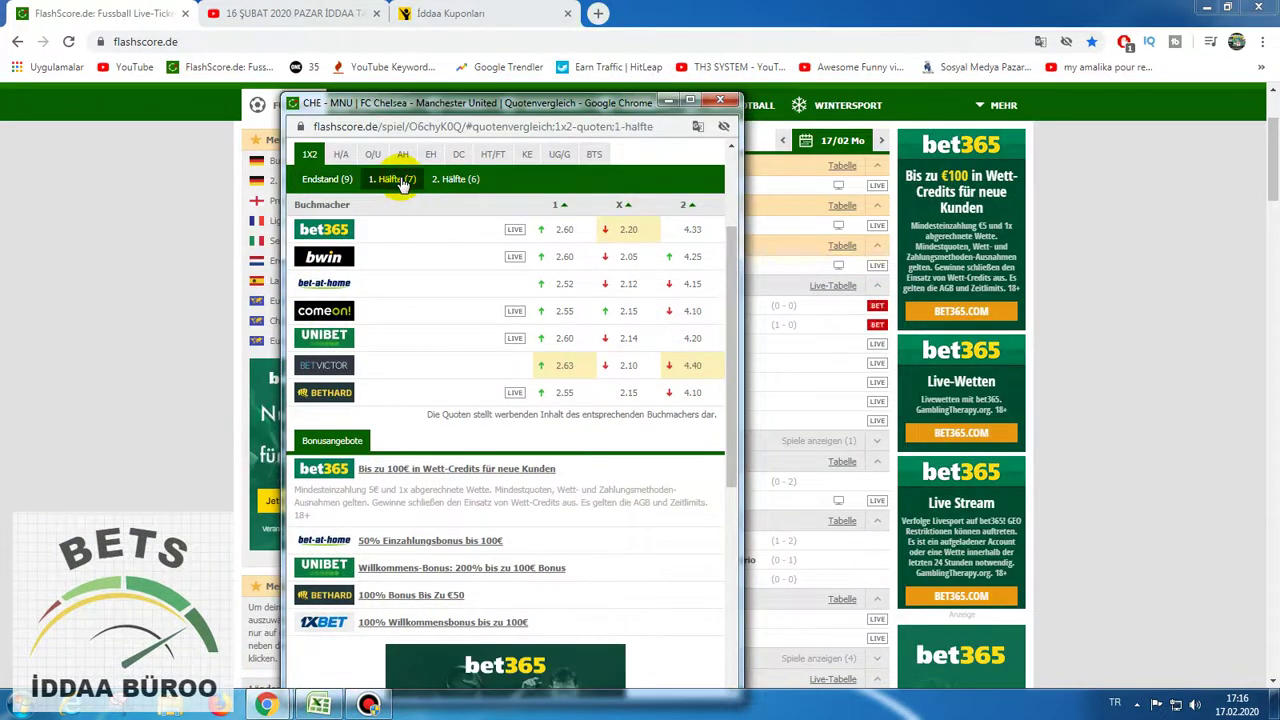
mouse_move(574, 272)
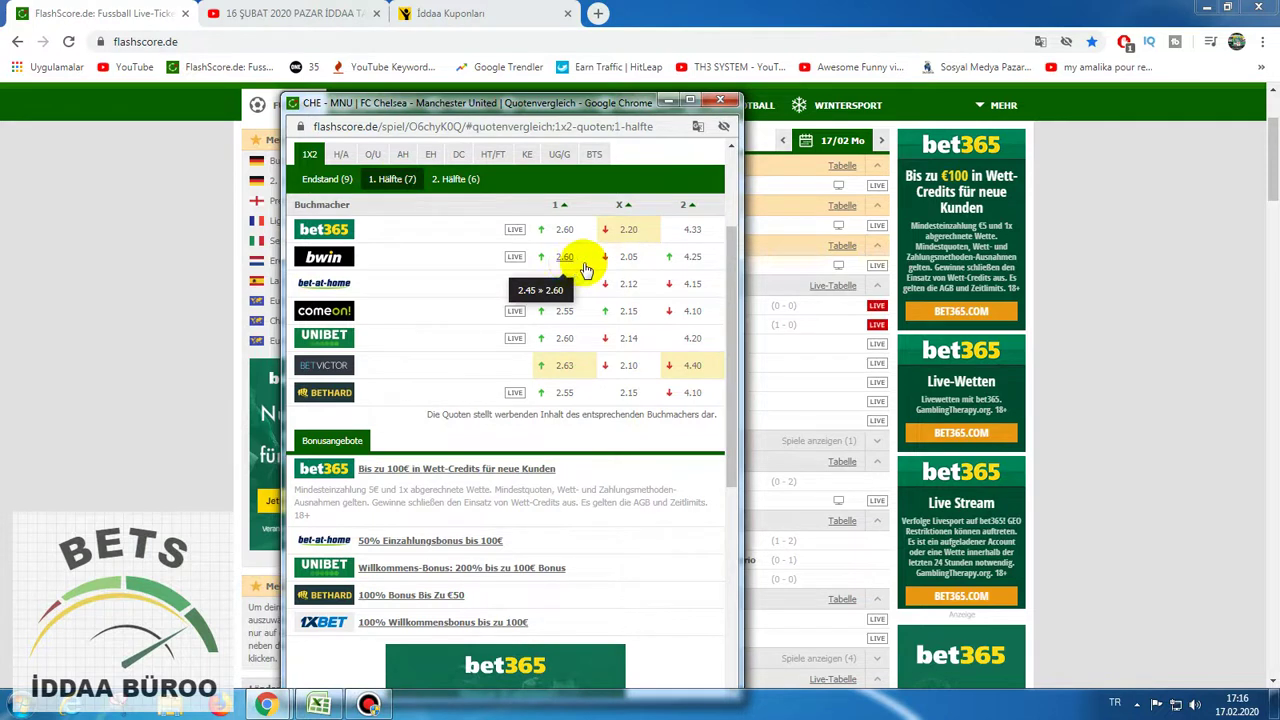
mouse_move(613, 270)
mouse_move(700, 259)
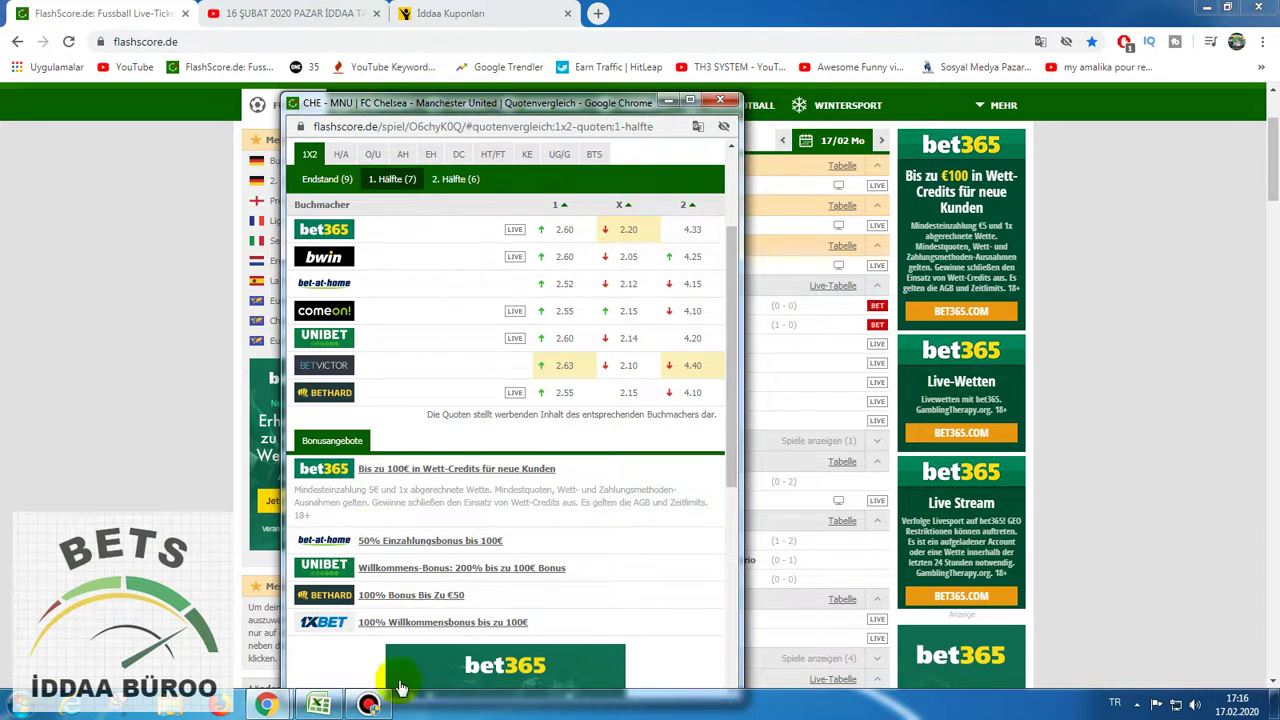
left_click(369, 705)
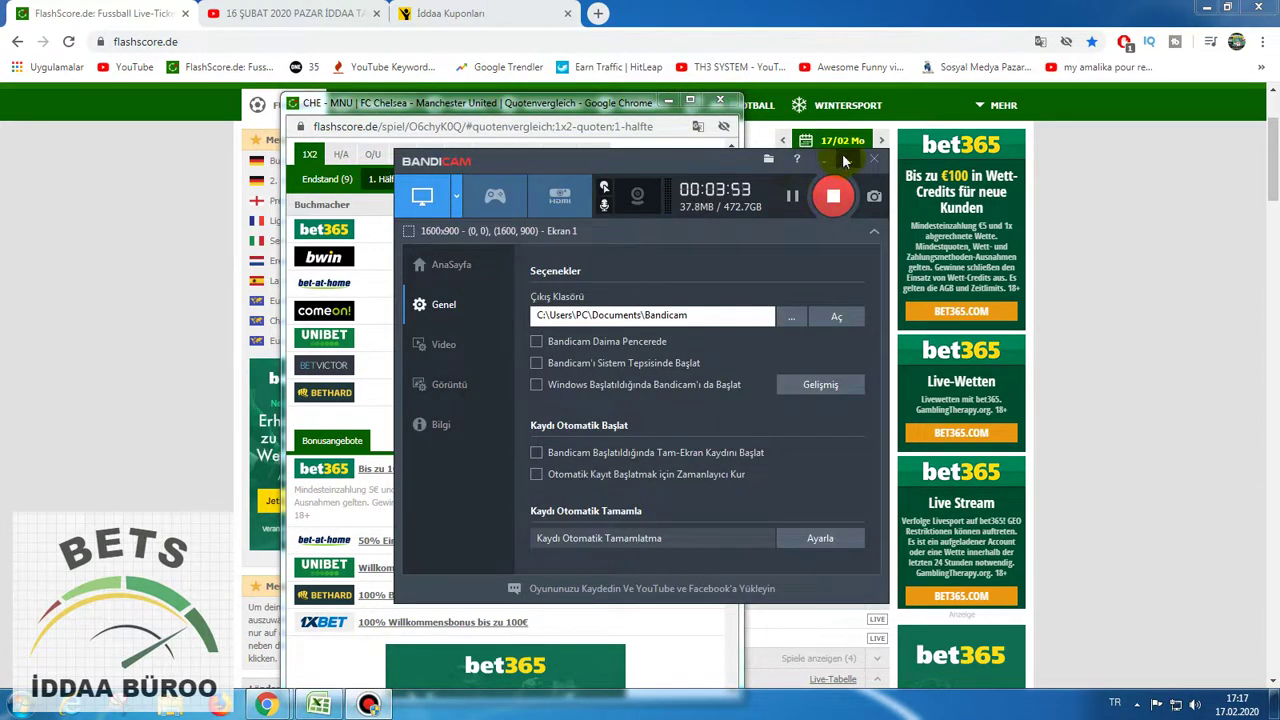
left_click(847, 160)
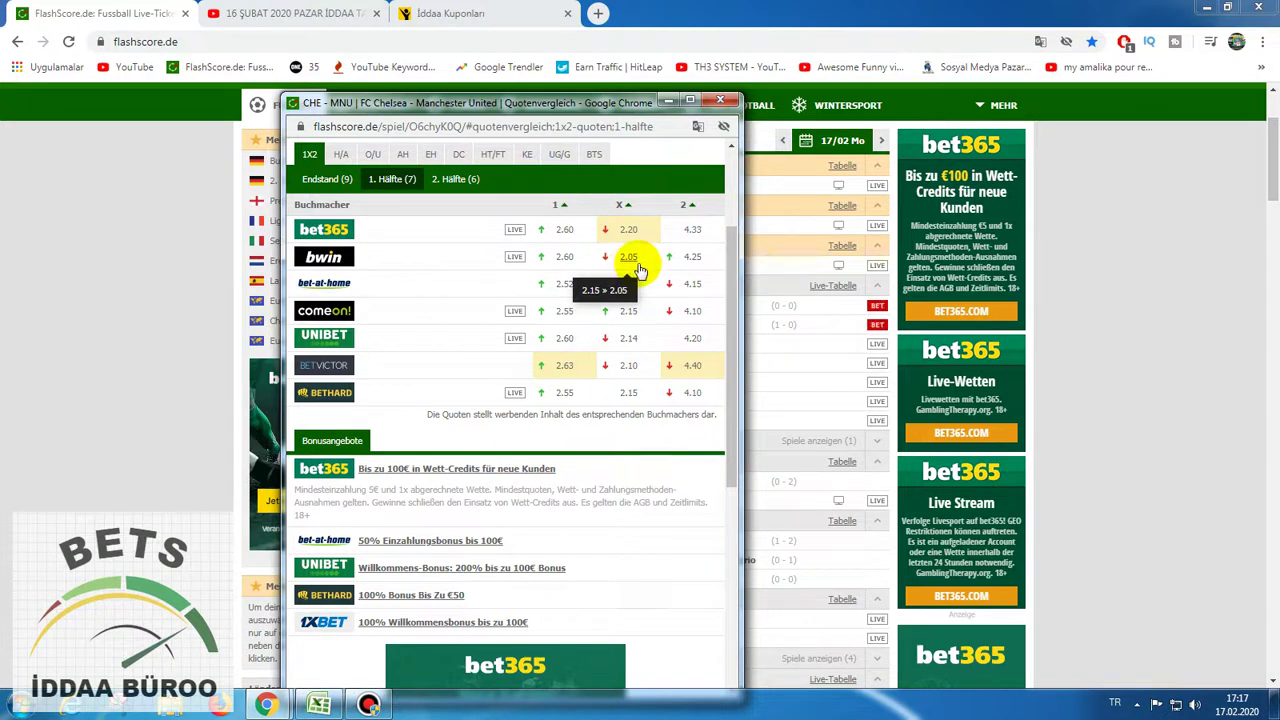
mouse_move(690, 265)
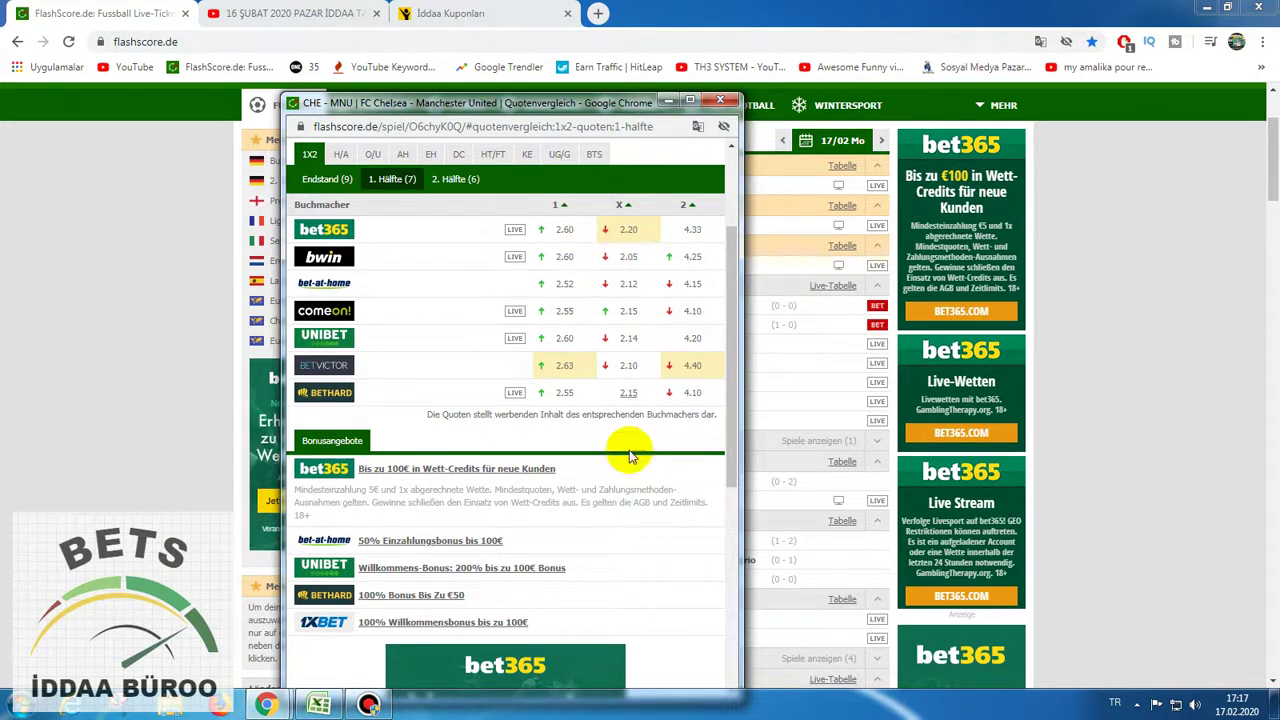
left_click(319, 705)
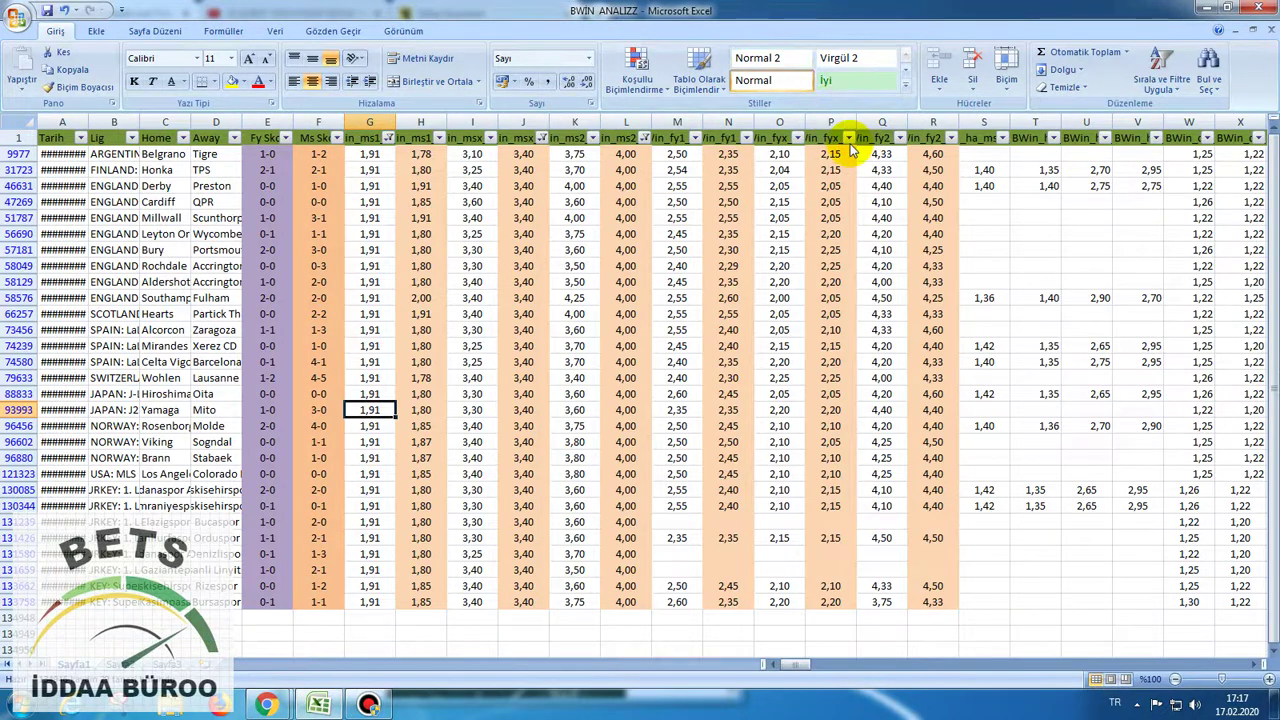
Filter column P to 2,05 and recheck the full-time 1X2 odds.
left_click(848, 137)
left_click(719, 263)
left_click(720, 276)
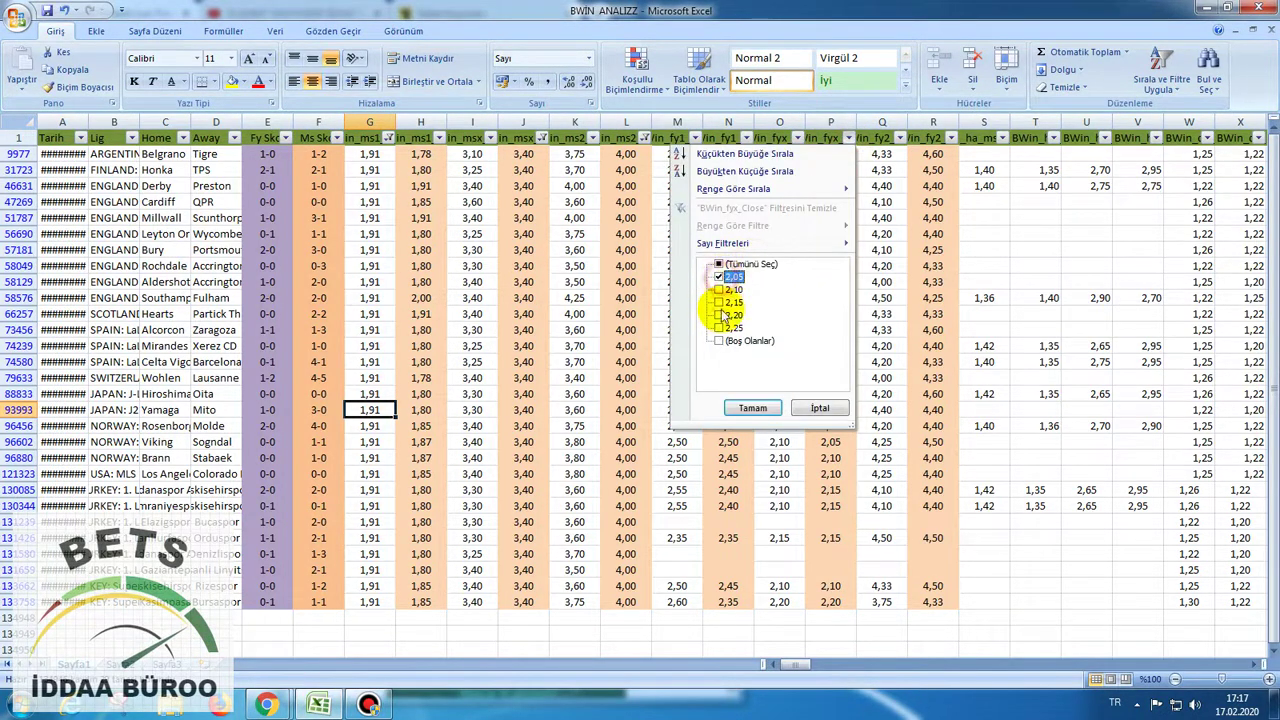
left_click(752, 408)
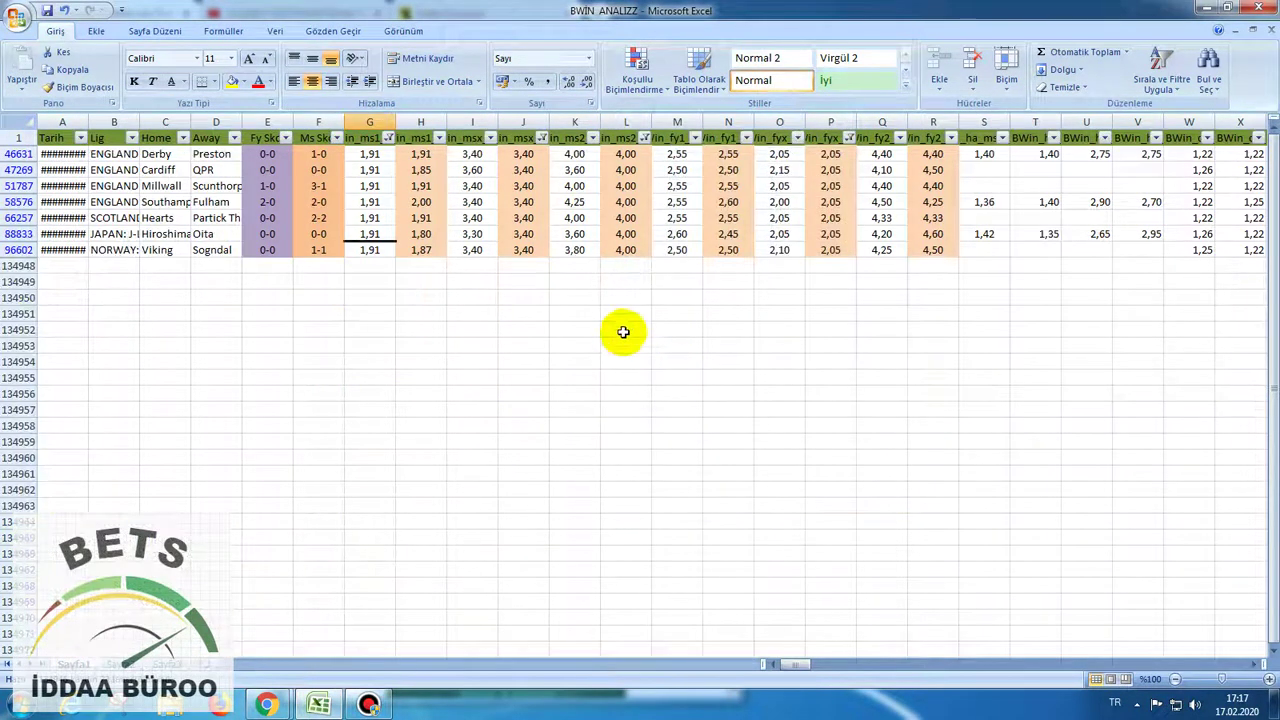
left_click(319, 700)
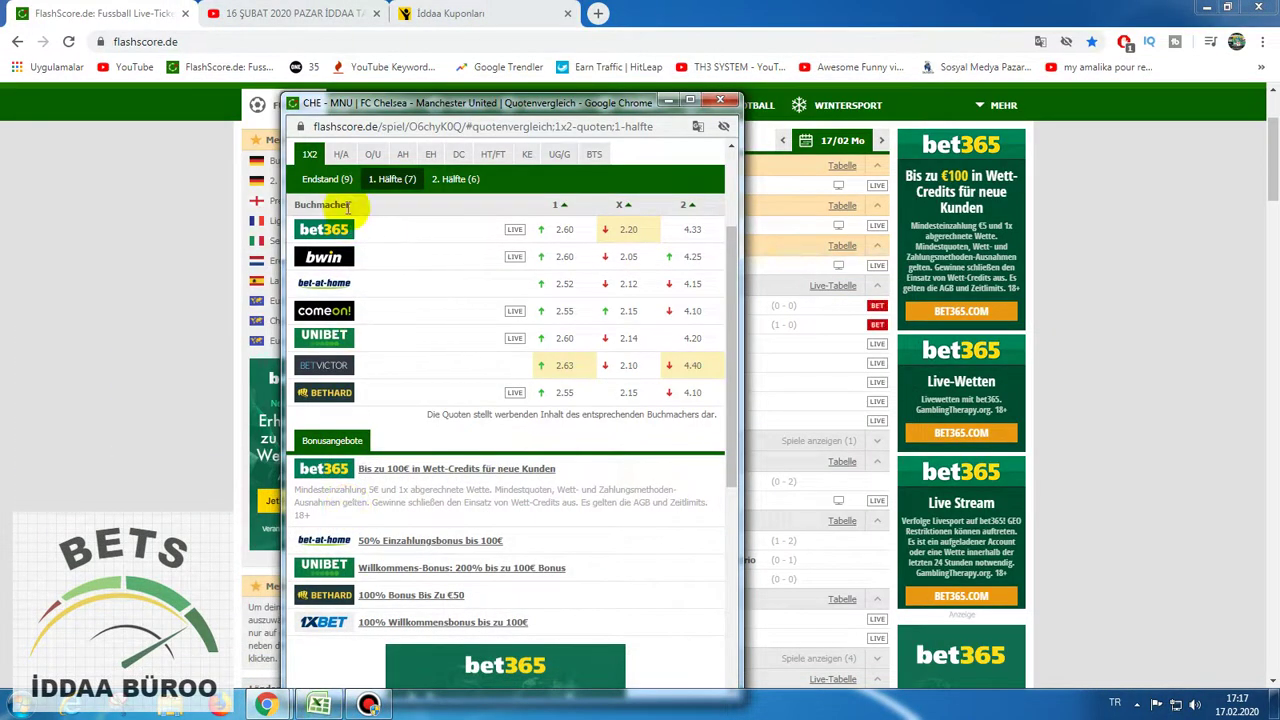
left_click(325, 179)
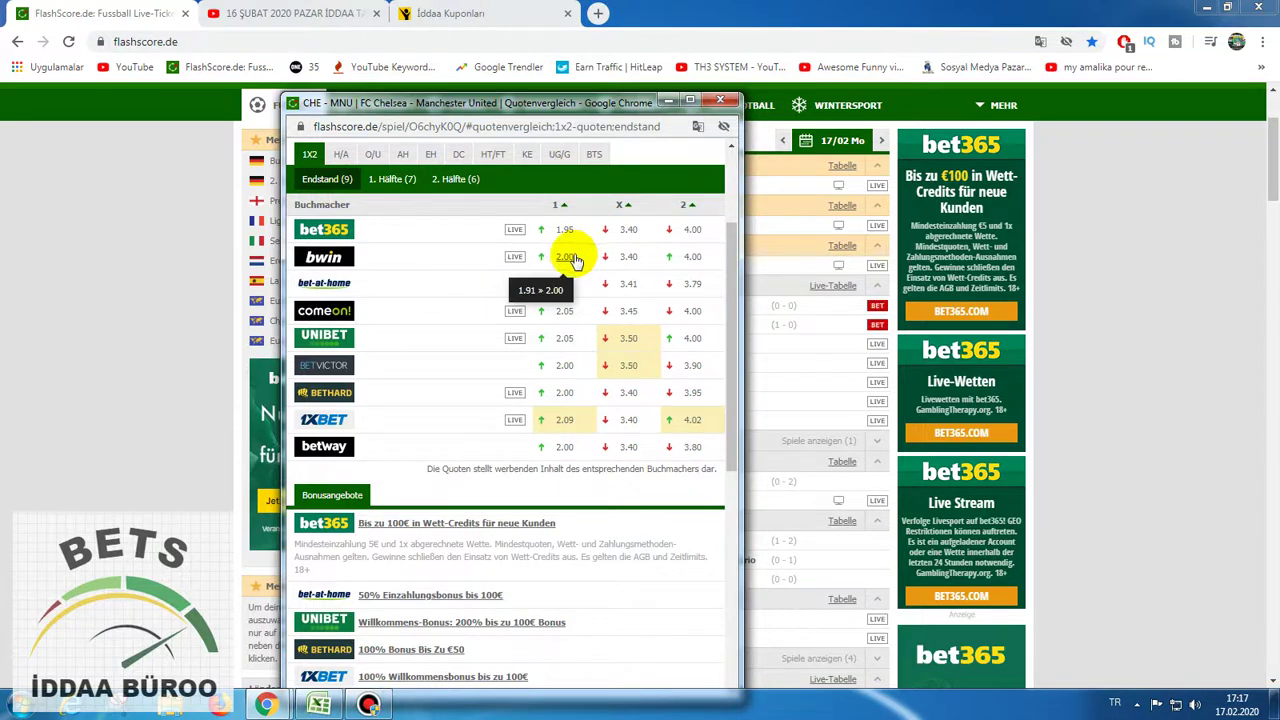
left_click(318, 706)
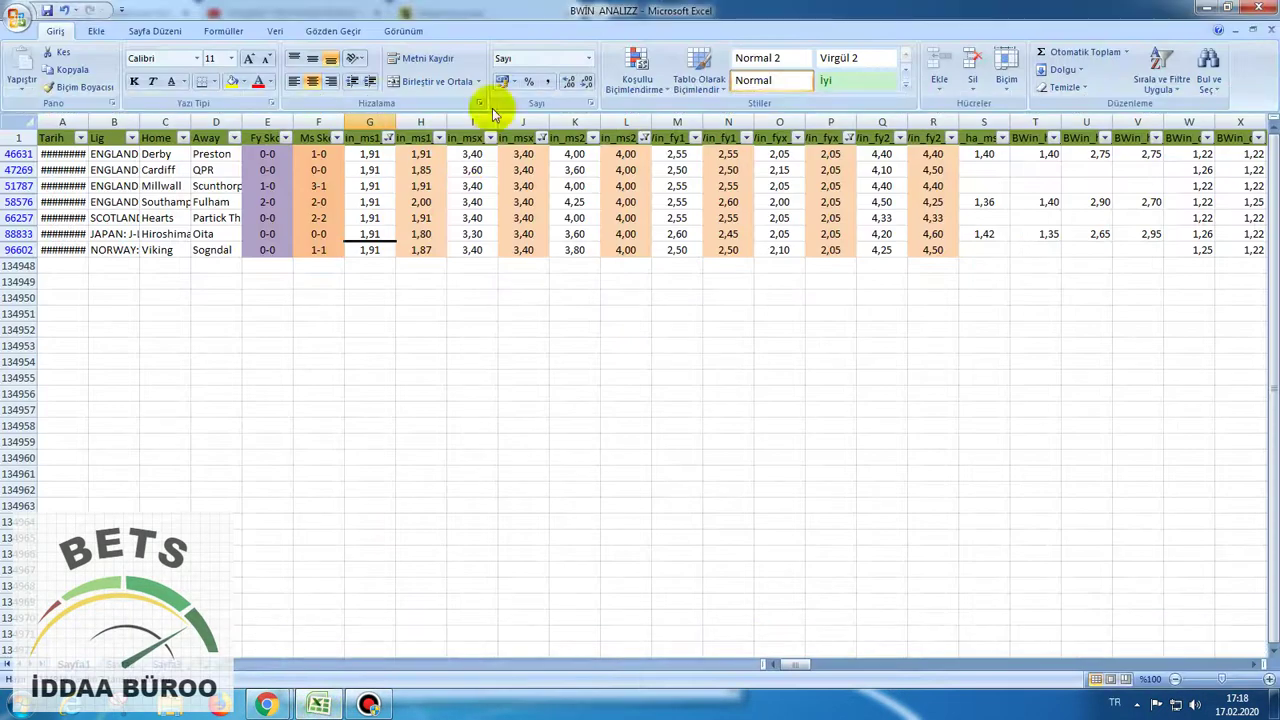
Filter column H to 2,00, leaving only Southampton–Fulham (2-0).
left_click(440, 138)
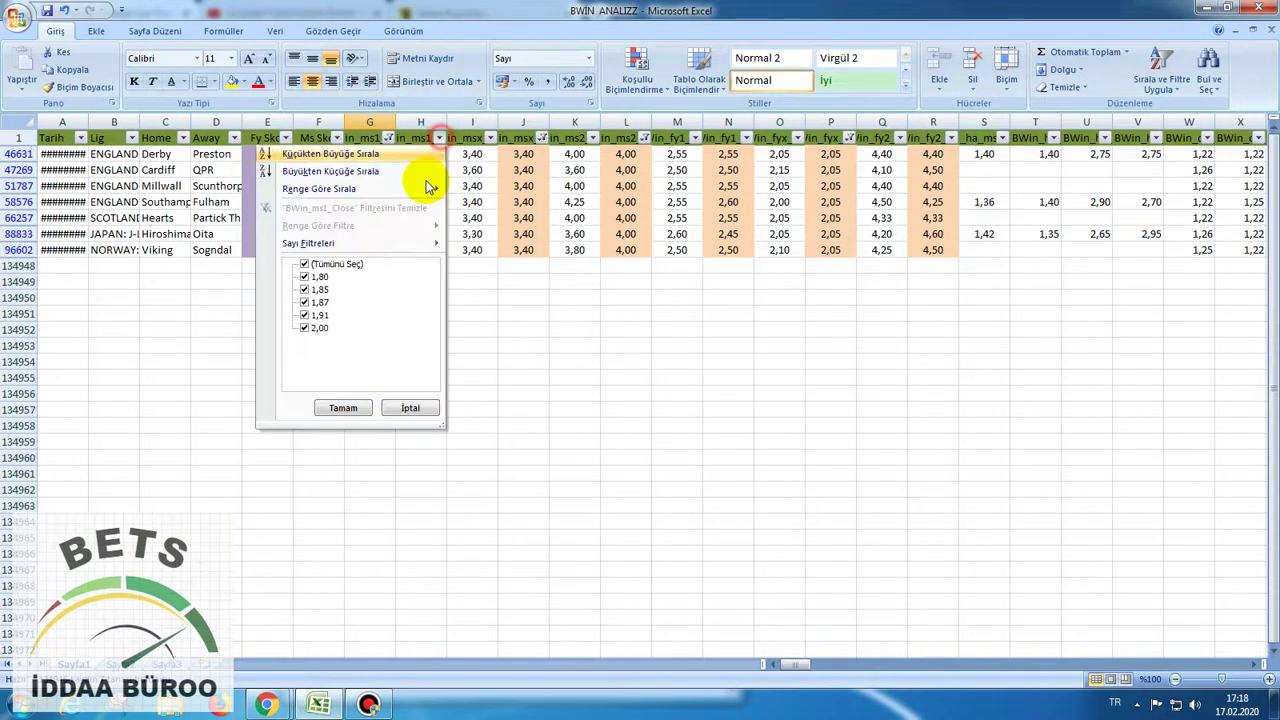
left_click(316, 330)
left_click(318, 330)
left_click(320, 332)
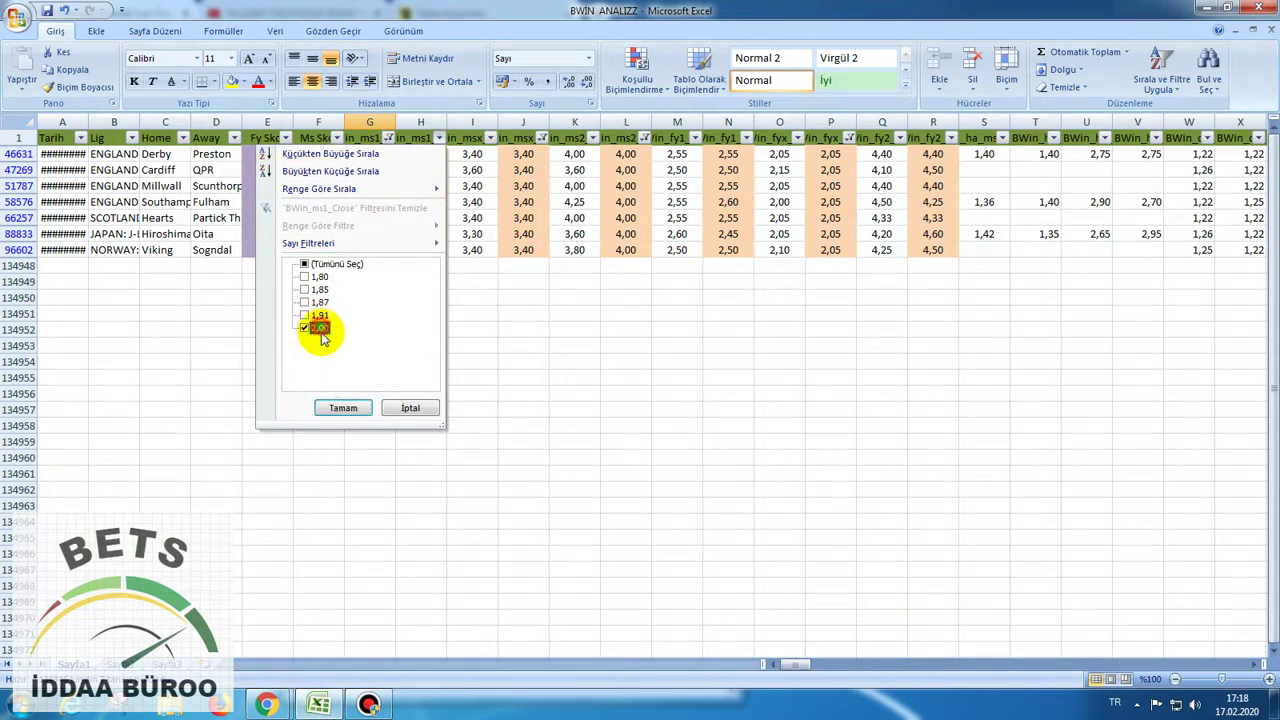
left_click(340, 408)
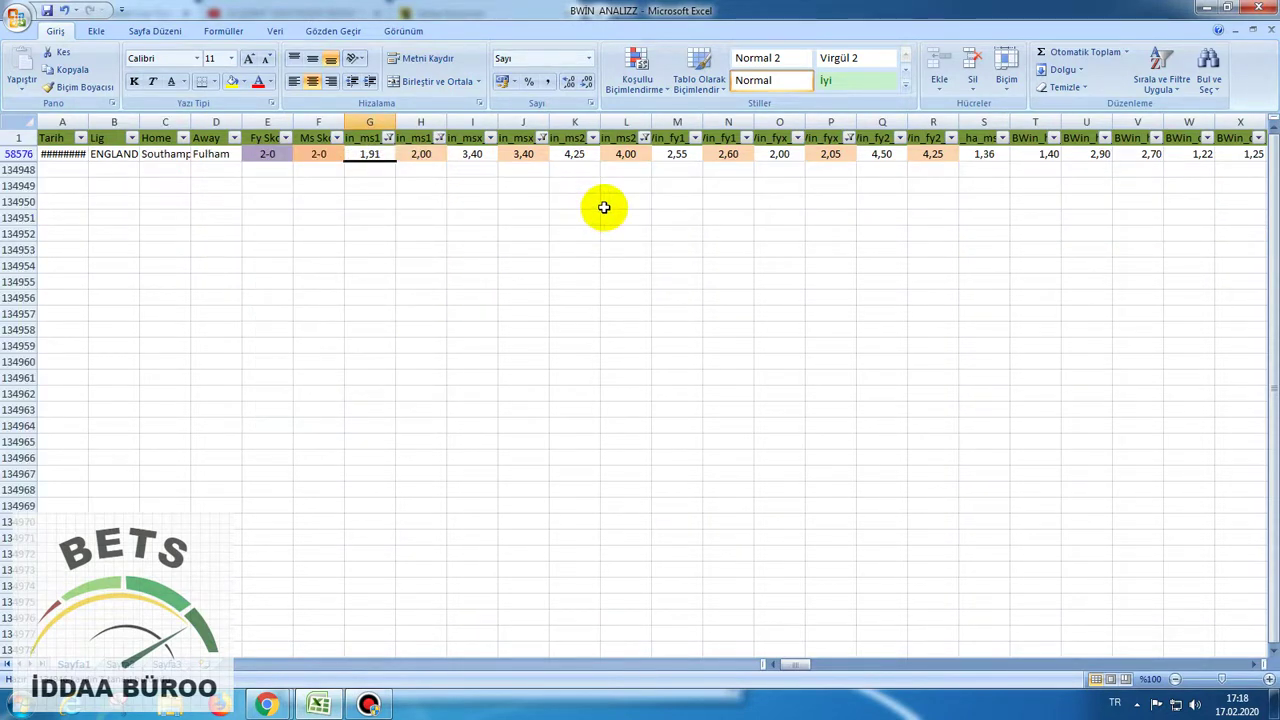
left_click(318, 706)
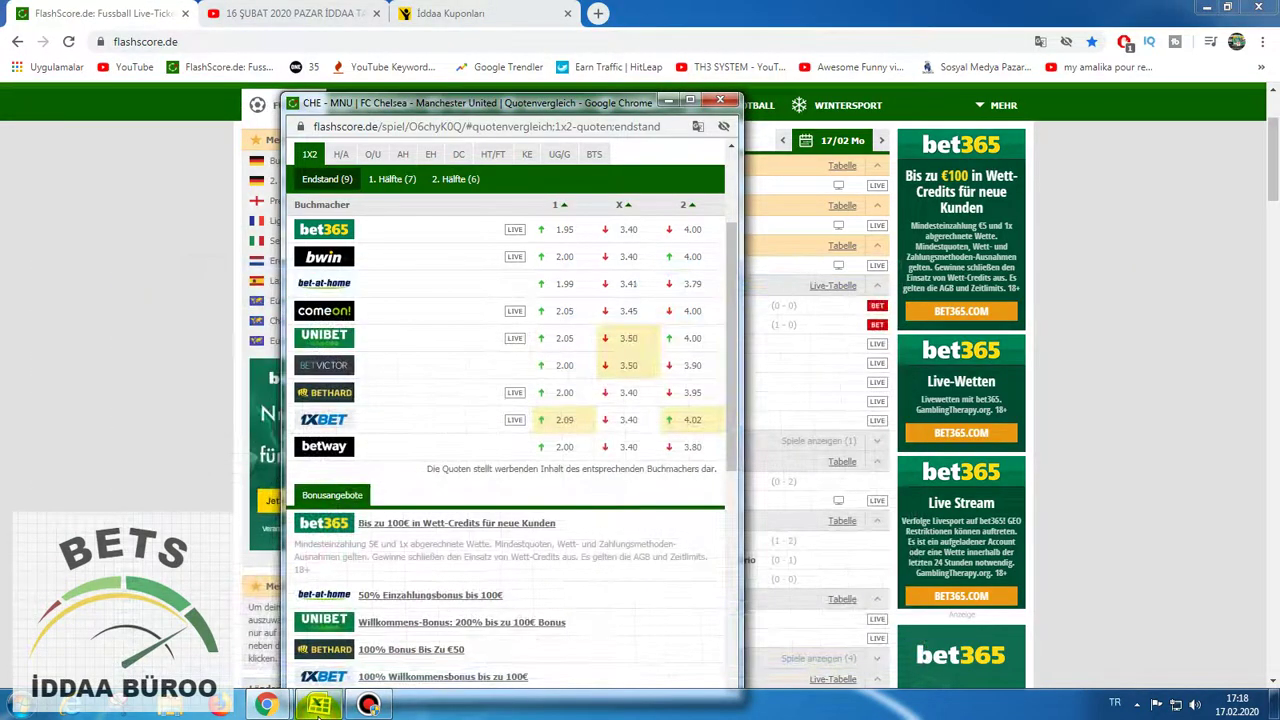
left_click(318, 706)
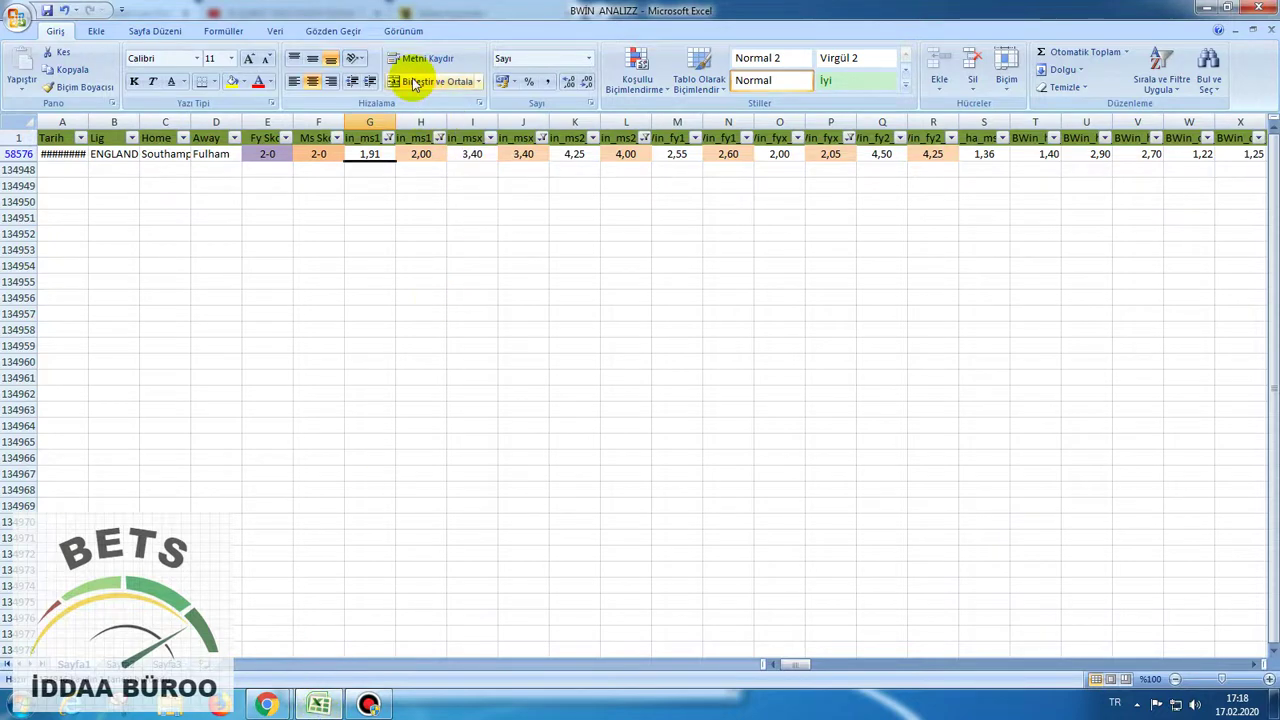
Clear all sheet filters, then filter column J to 3,40.
left_click(276, 32)
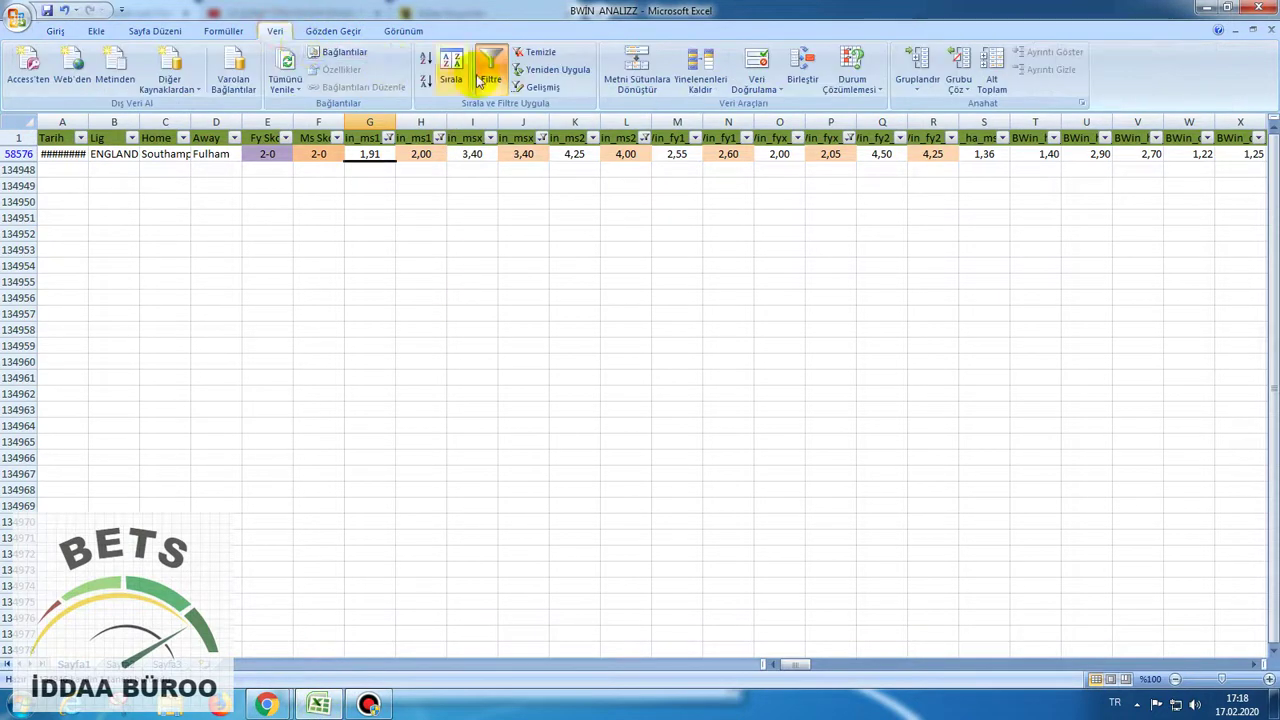
left_click(522, 52)
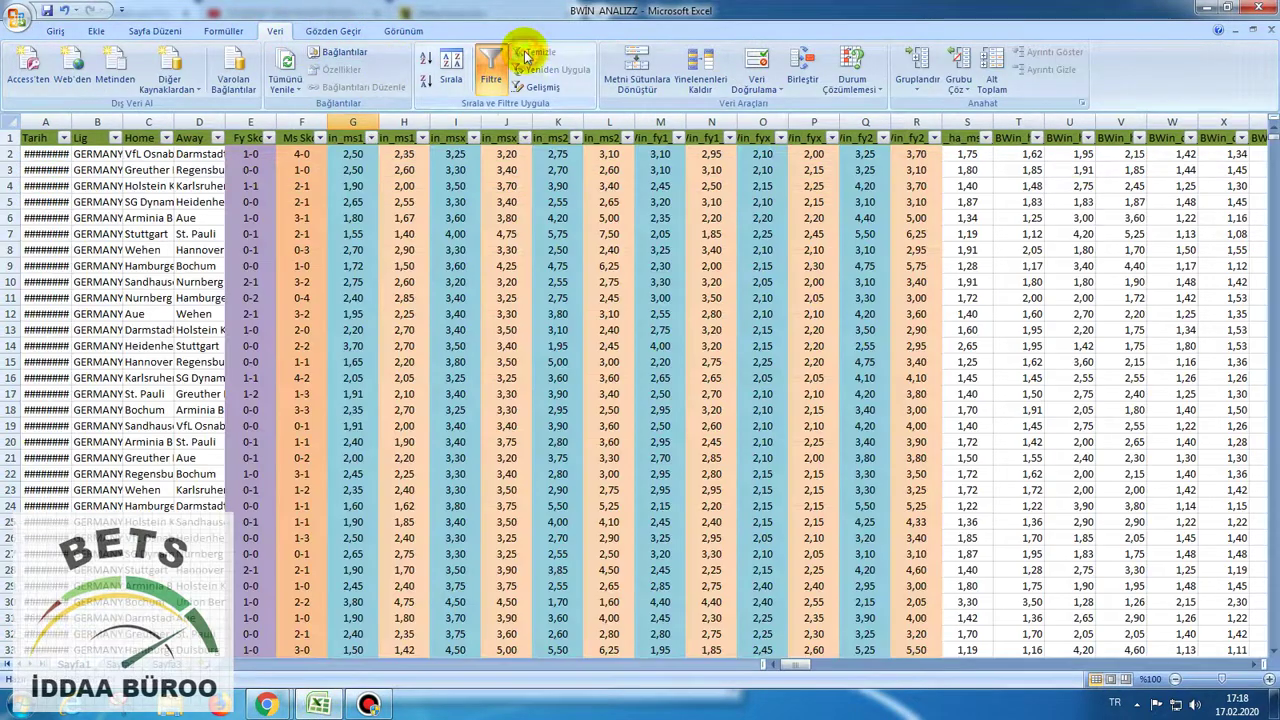
left_click(334, 704)
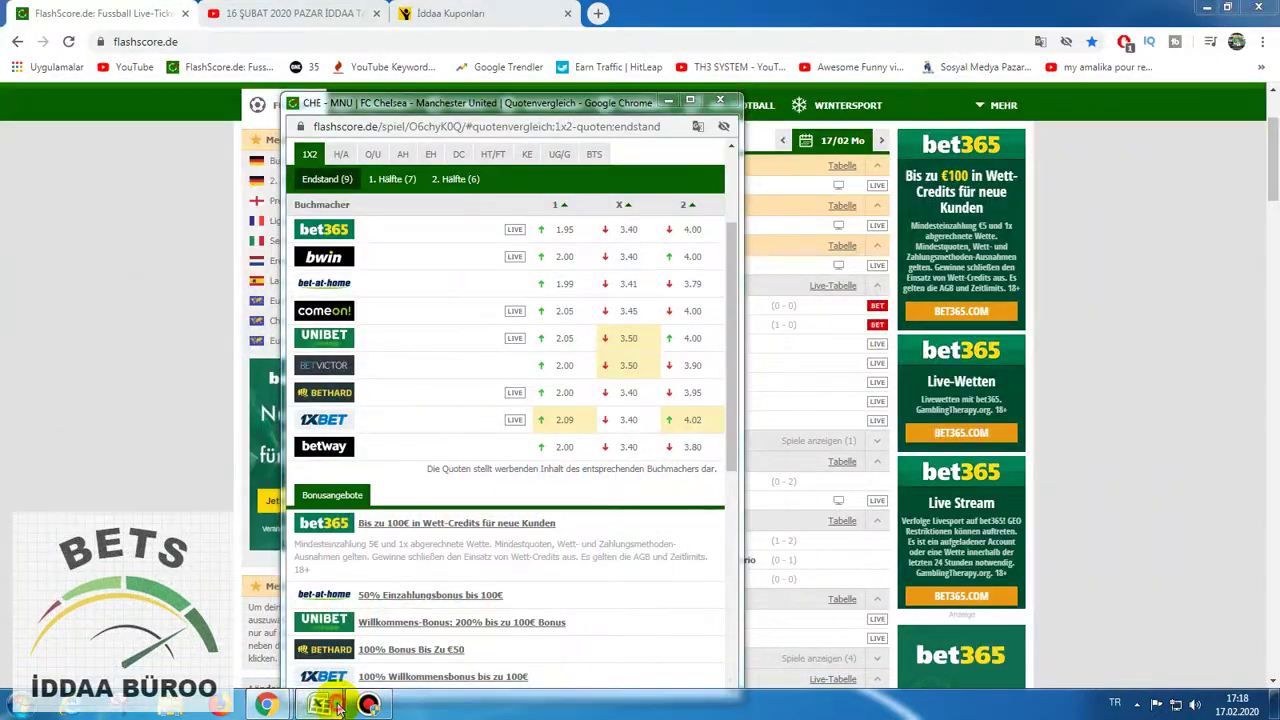
left_click(338, 706)
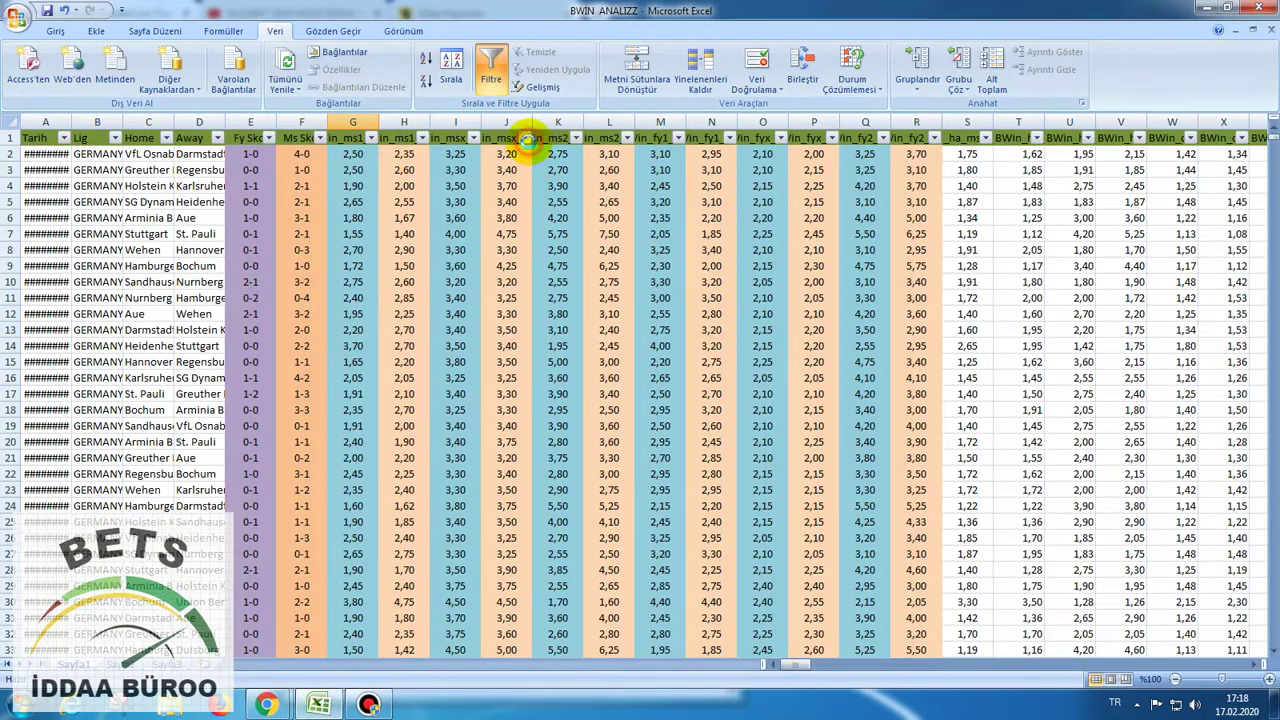
left_click(526, 139)
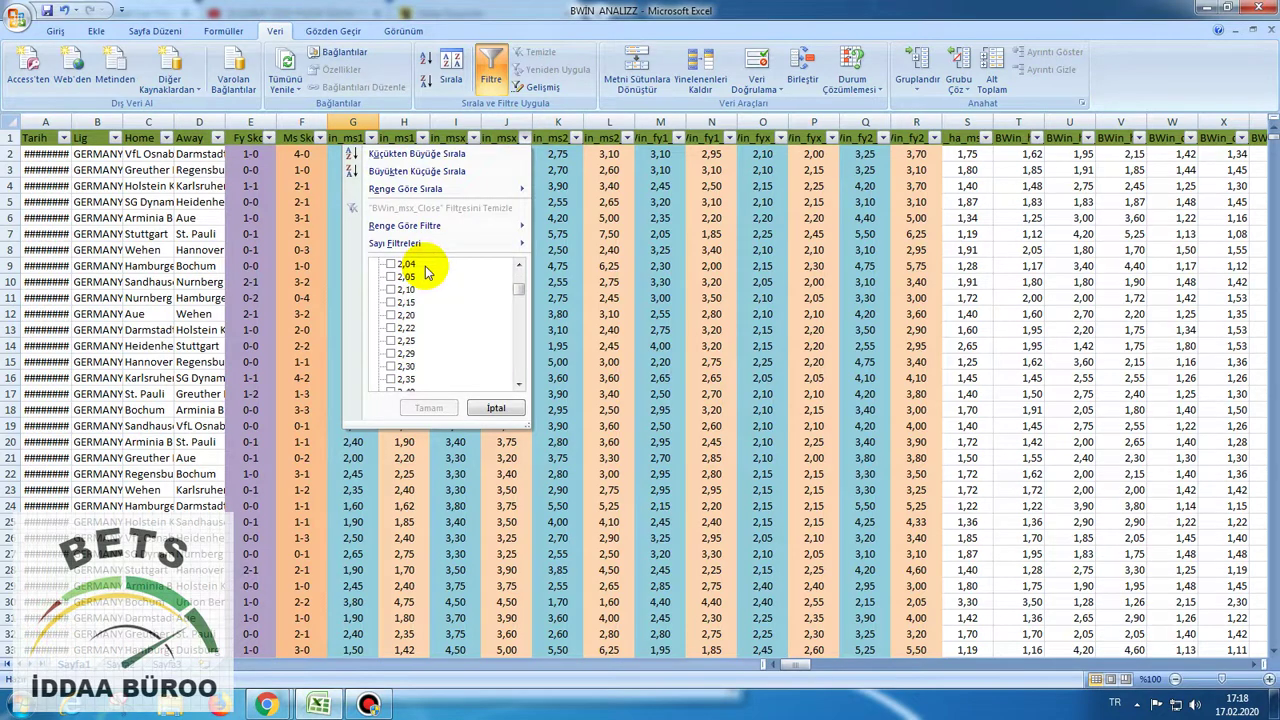
left_click(392, 302)
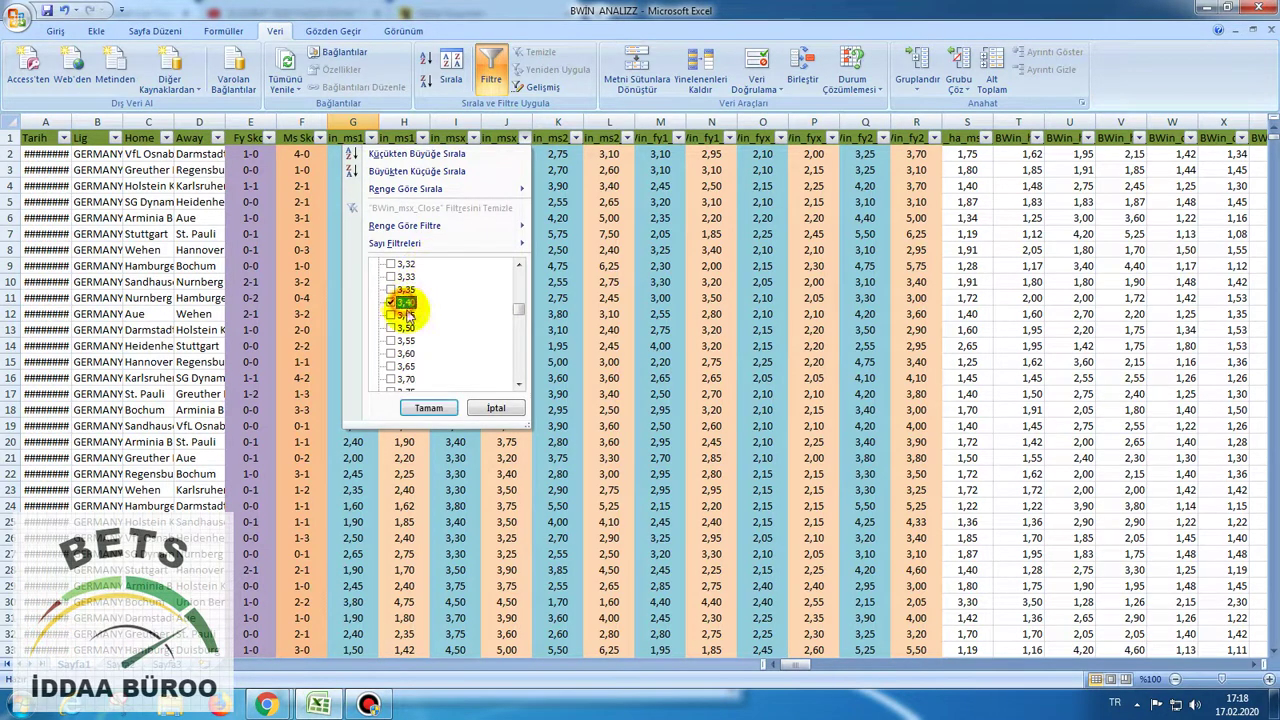
left_click(429, 408)
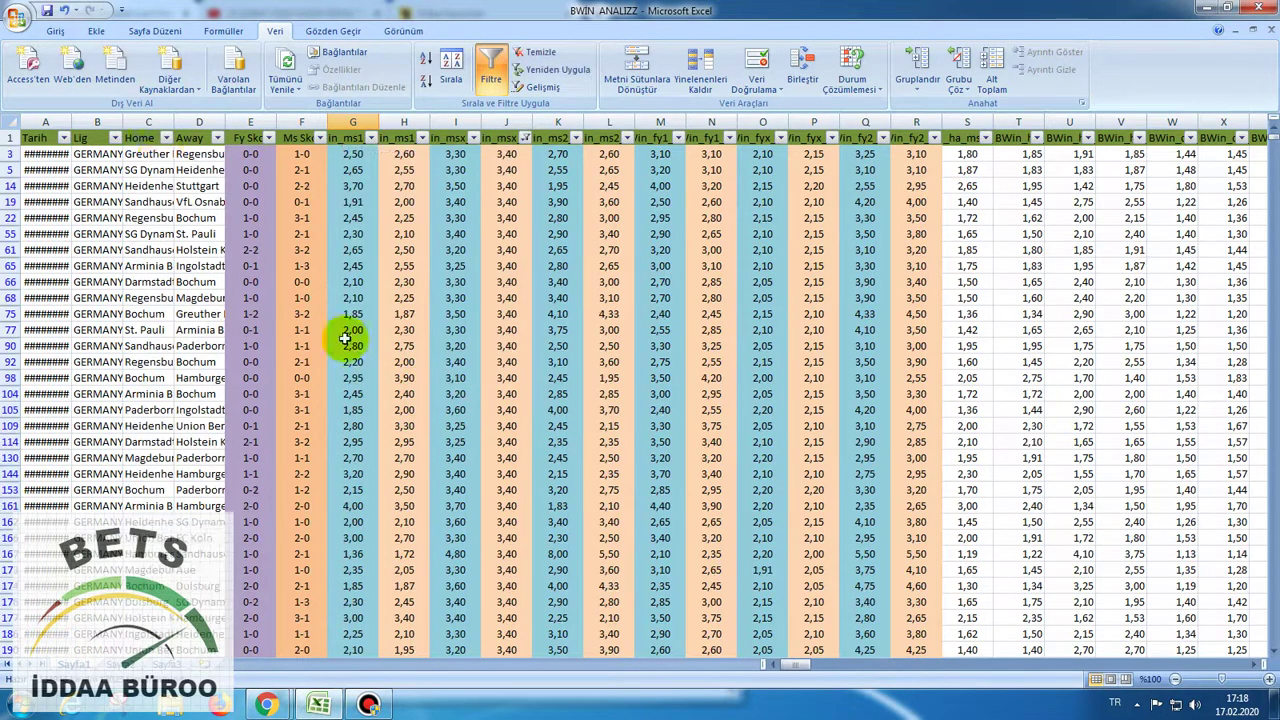
Limit the Lig column to ENGLAND: Premier League and recheck the first-half odds.
left_click(116, 140)
left_click(60, 264)
scroll(78, 287, "down", 3)
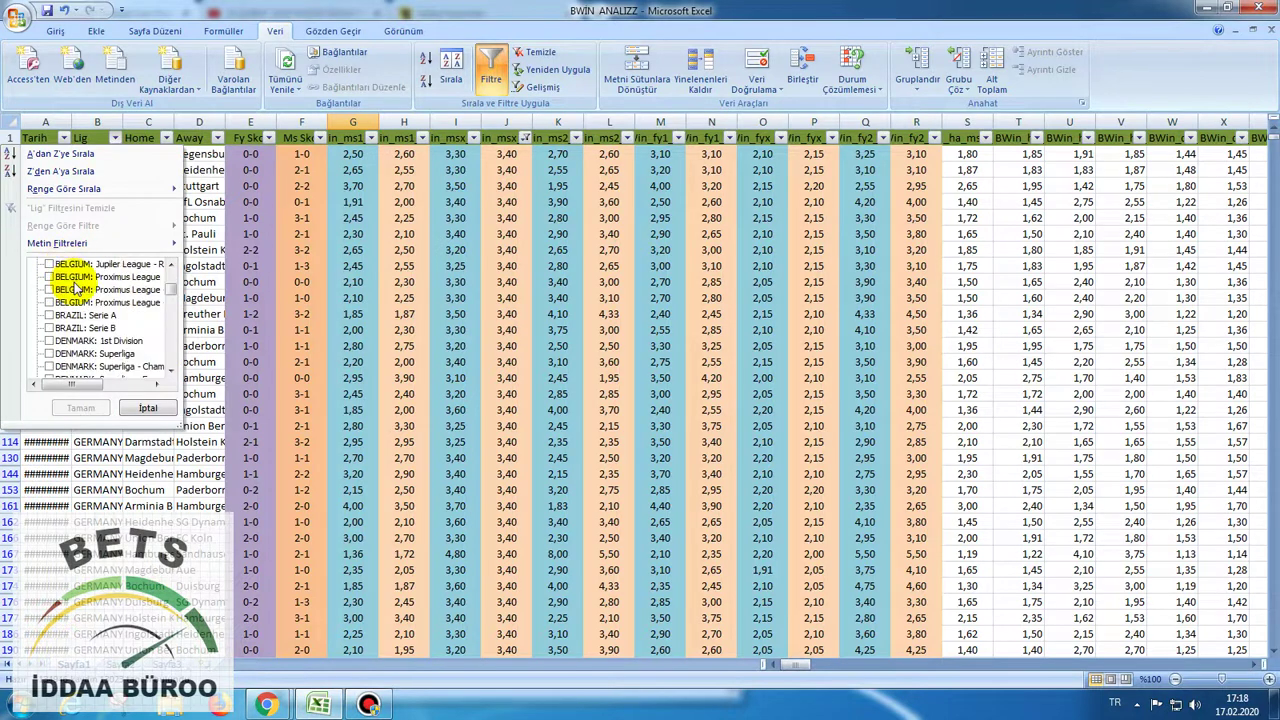
scroll(77, 287, "down", 2)
scroll(77, 288, "down", 2)
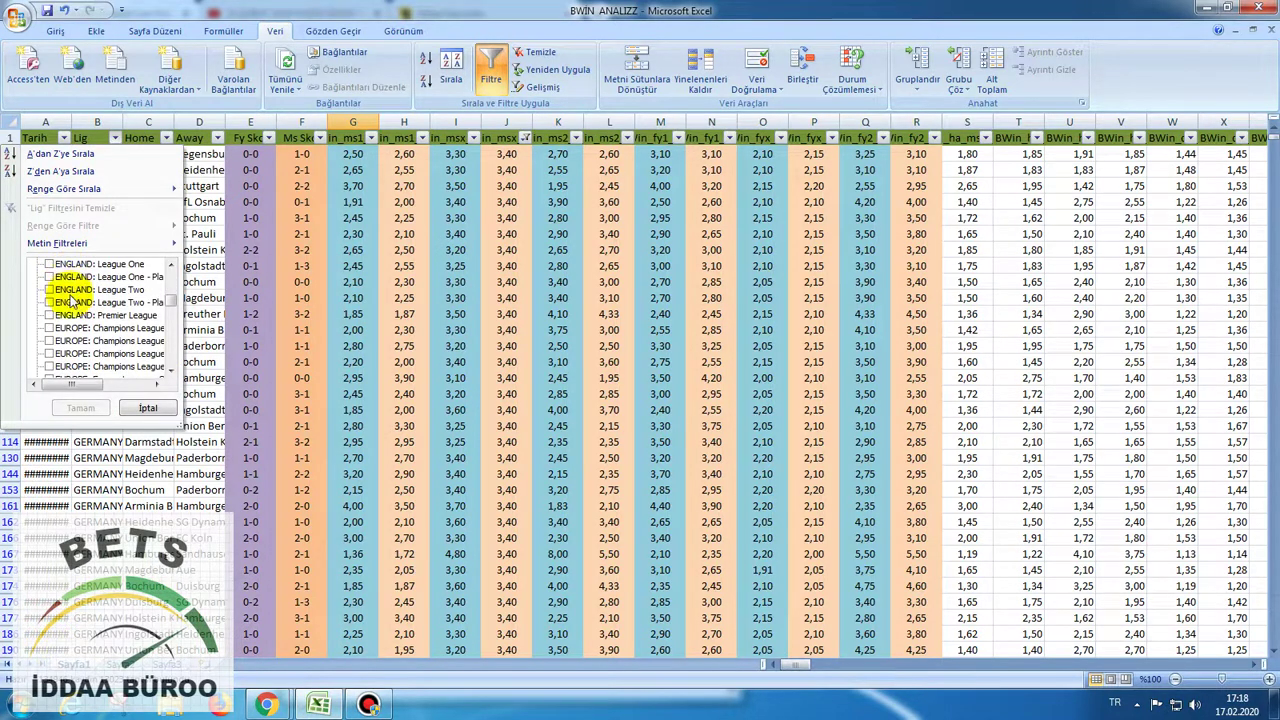
left_click(58, 315)
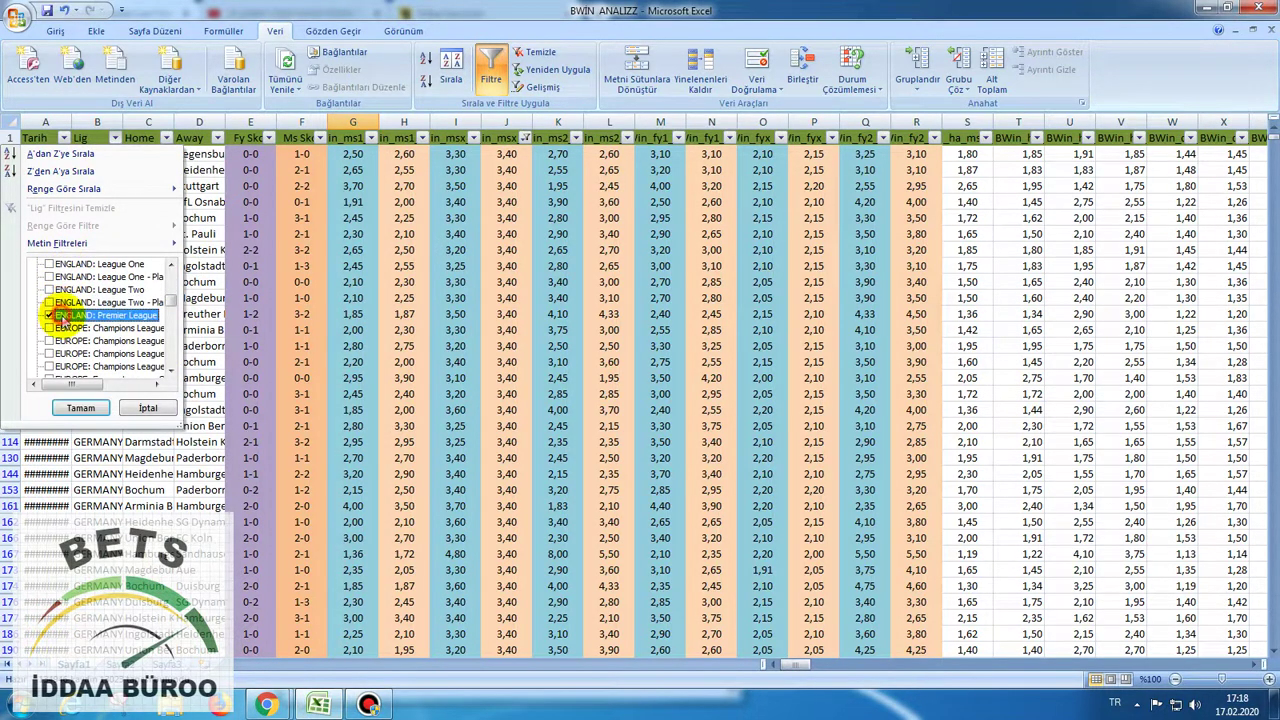
left_click(80, 408)
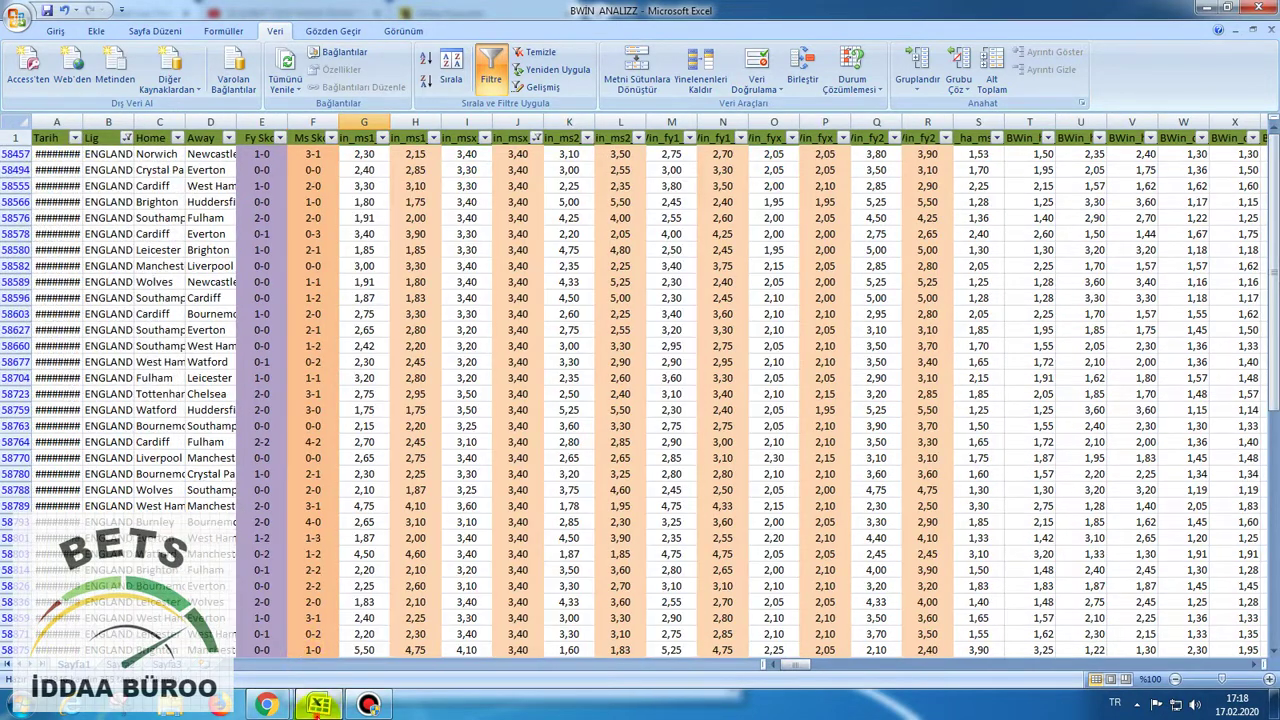
left_click(266, 704)
left_click(398, 182)
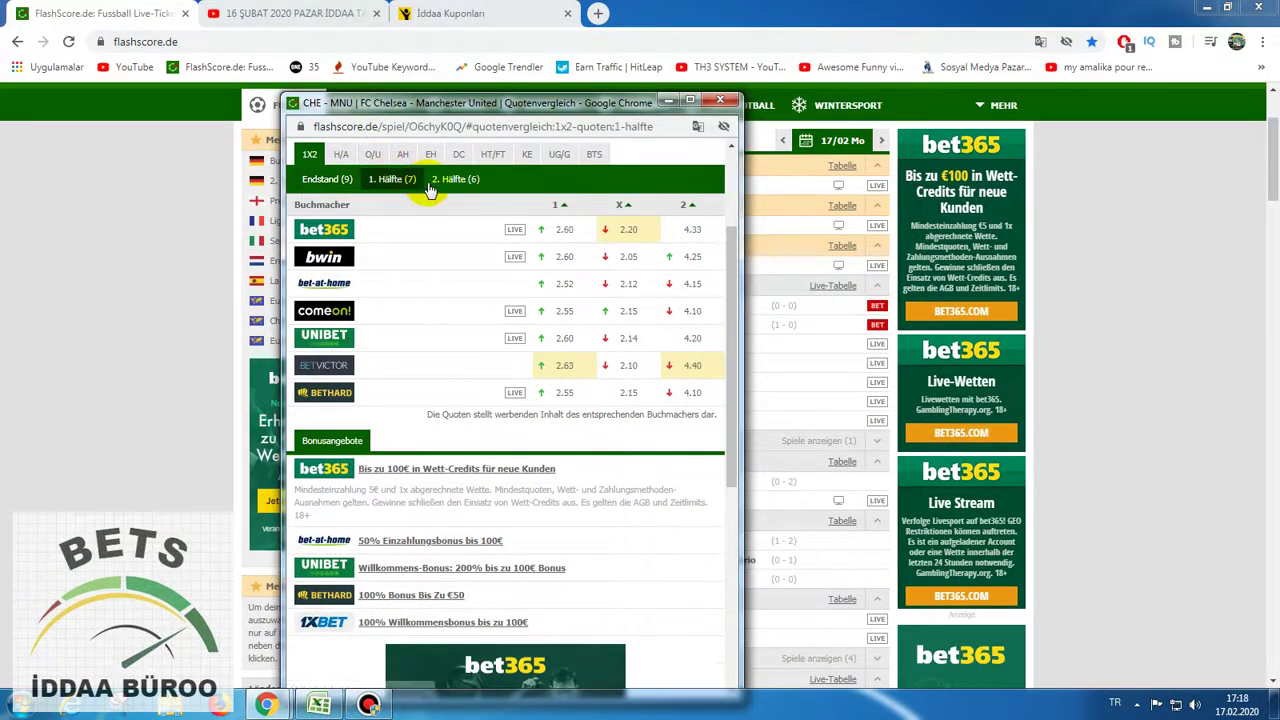
left_click(316, 705)
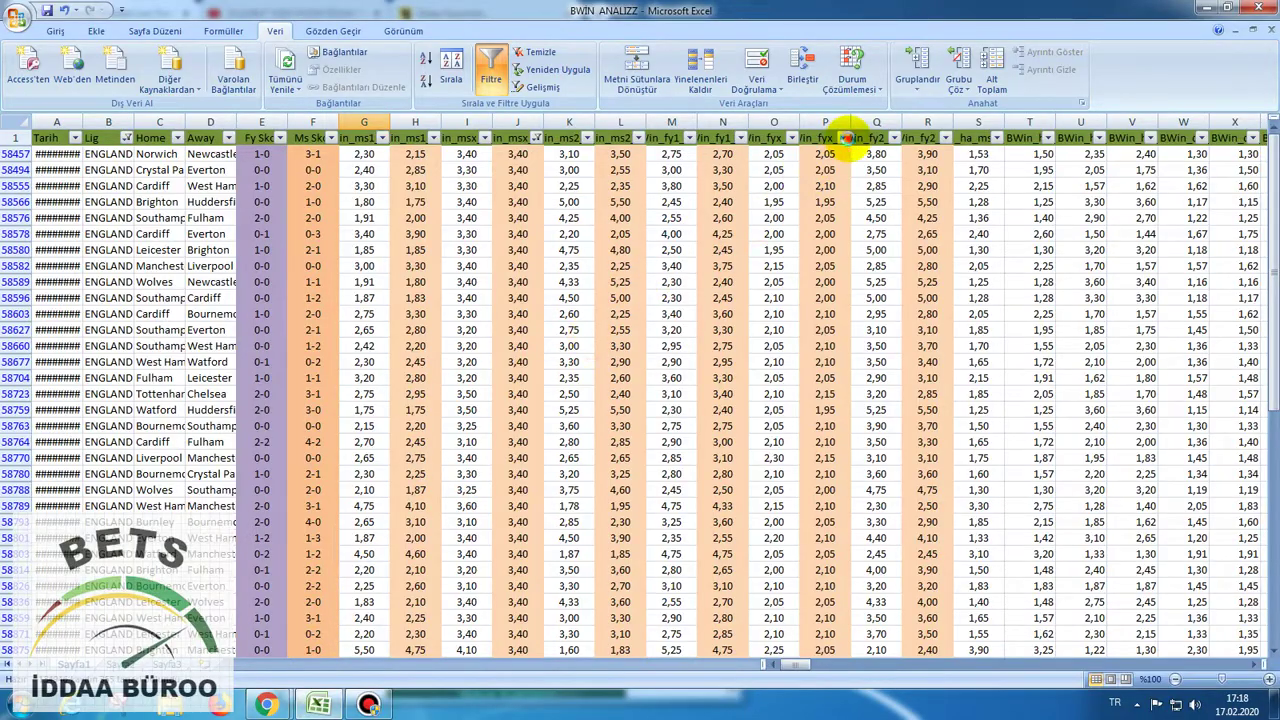
Filter column P to 2,05 and column N to 2,60, leaving three Southampton matches.
left_click(845, 138)
left_click(758, 266)
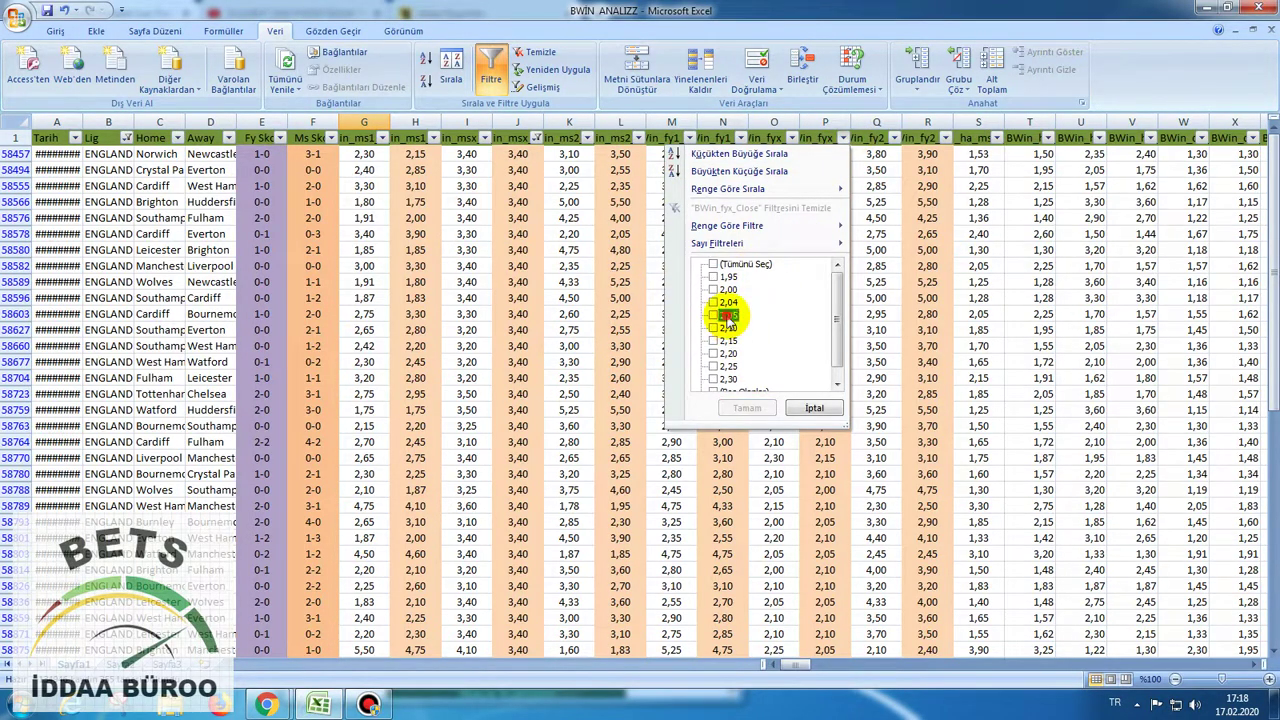
left_click(727, 316)
left_click(747, 408)
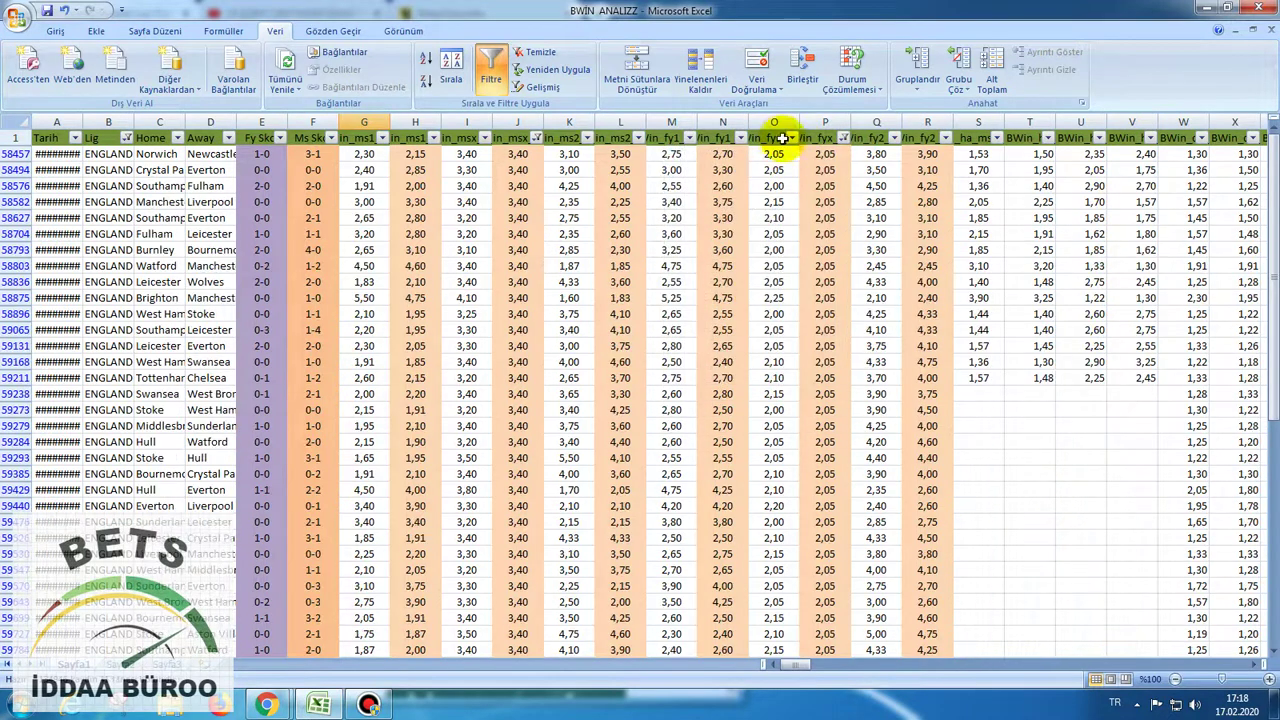
left_click(740, 138)
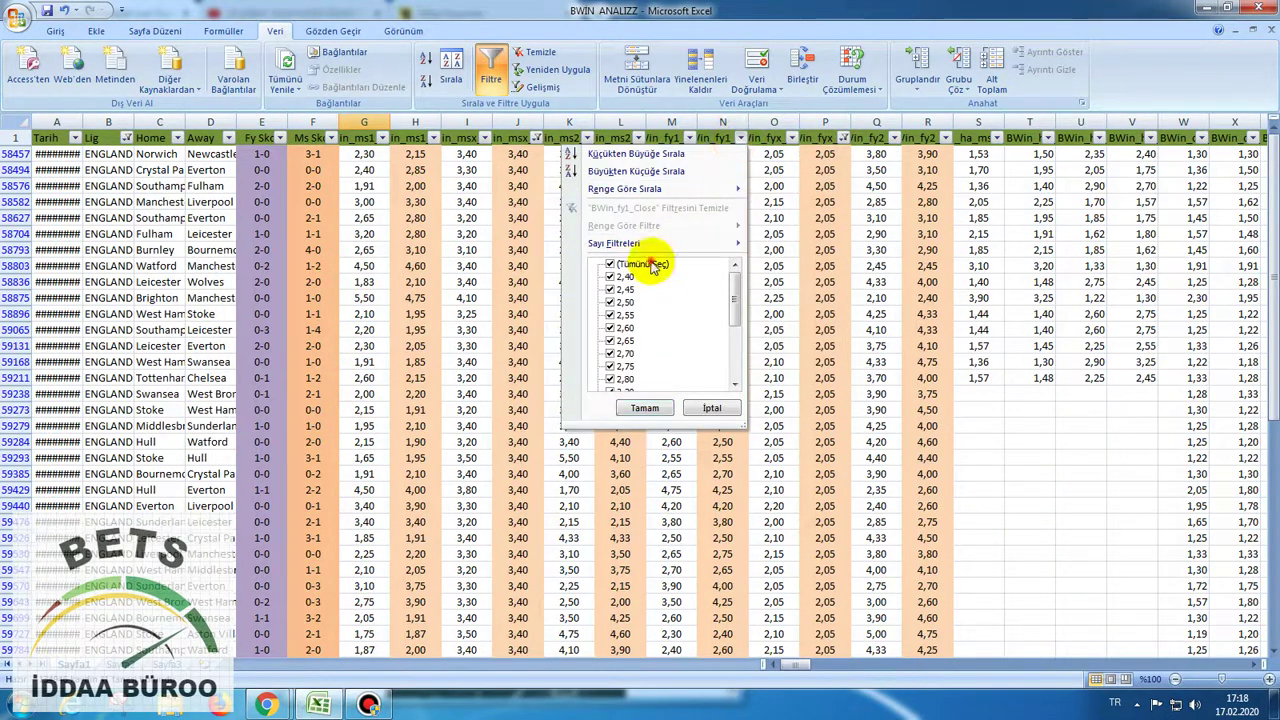
left_click(645, 264)
left_click(628, 328)
left_click(645, 408)
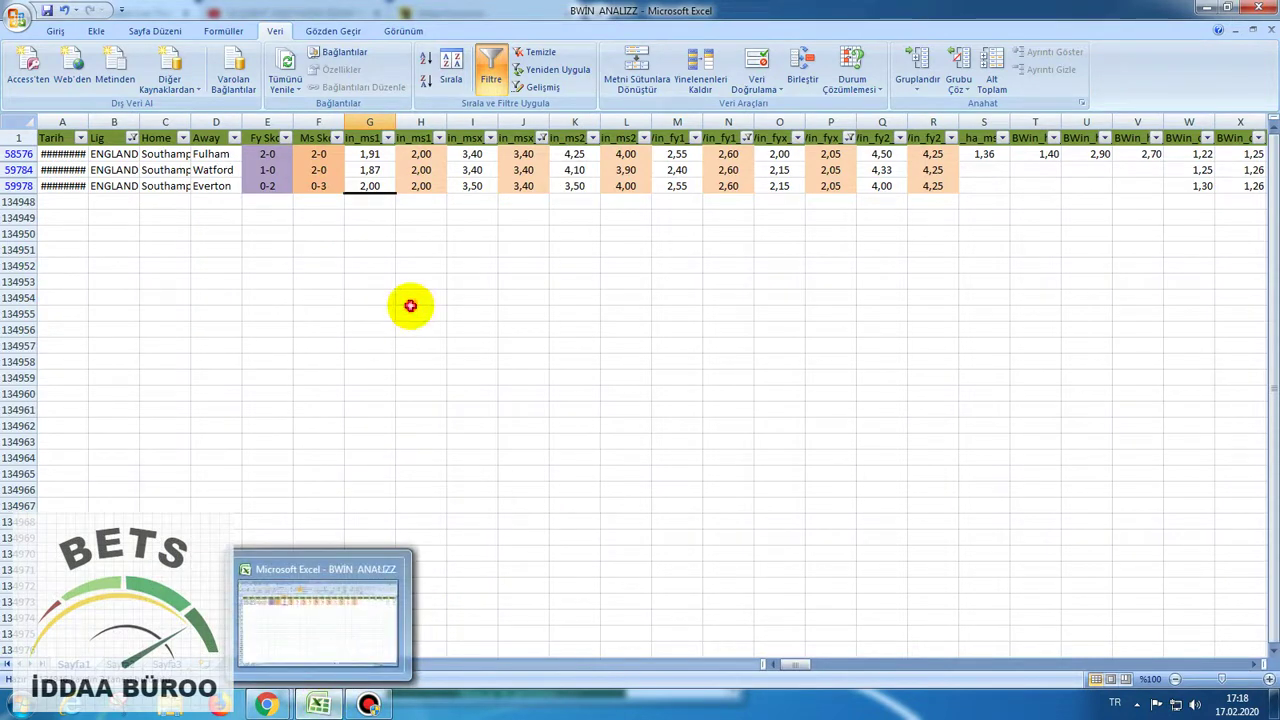
Select the three matches' column G and H odds and compare them with the browser odds.
left_click(410, 310)
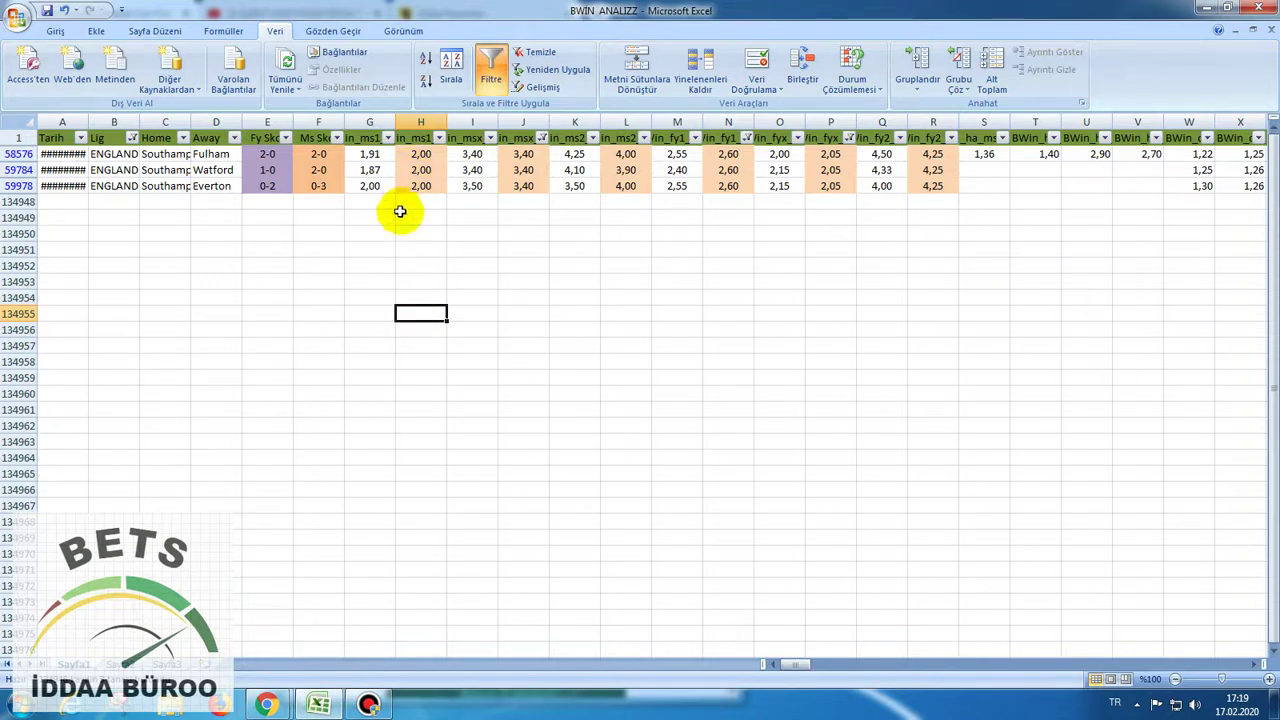
left_click_drag(428, 204, 367, 152)
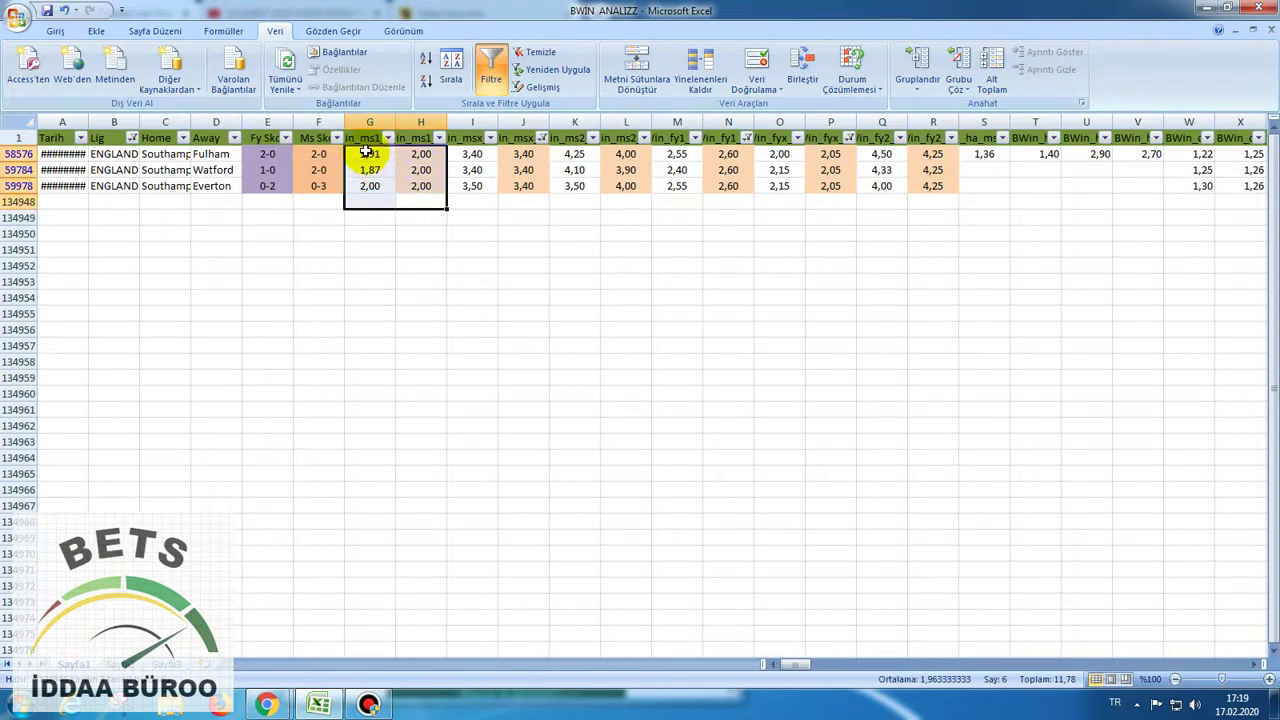
left_click(370, 156)
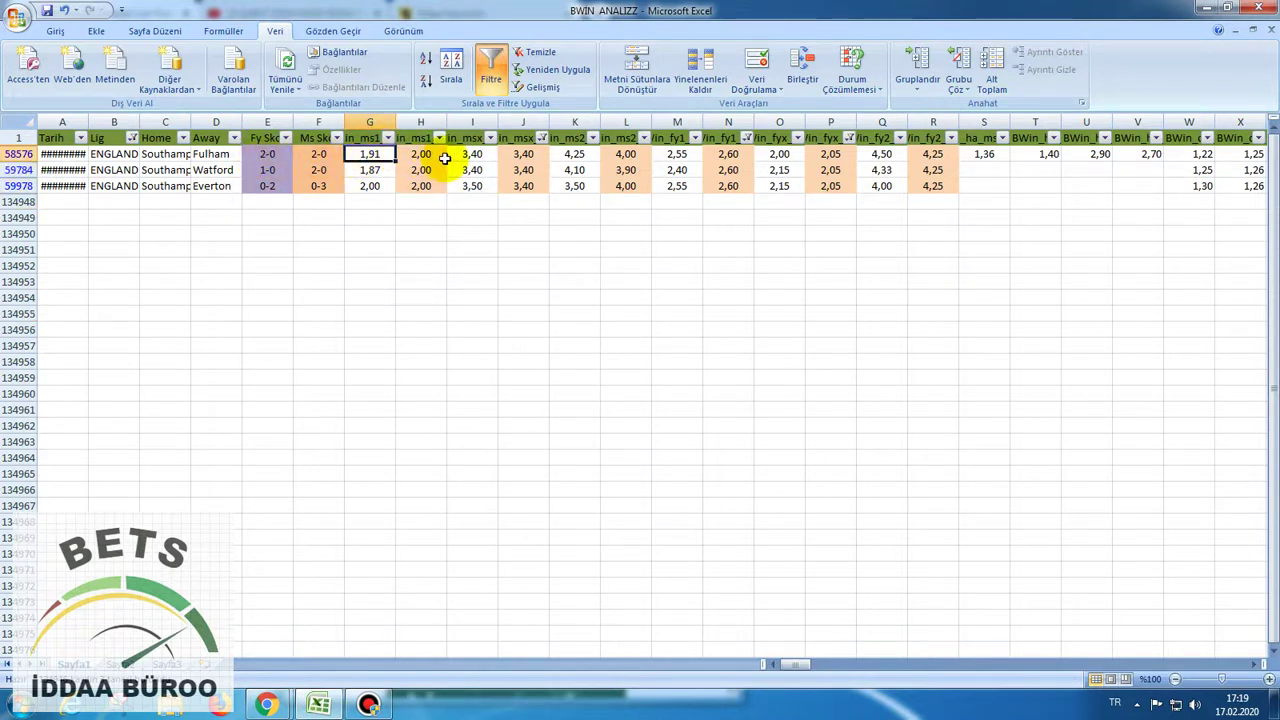
left_click(437, 248)
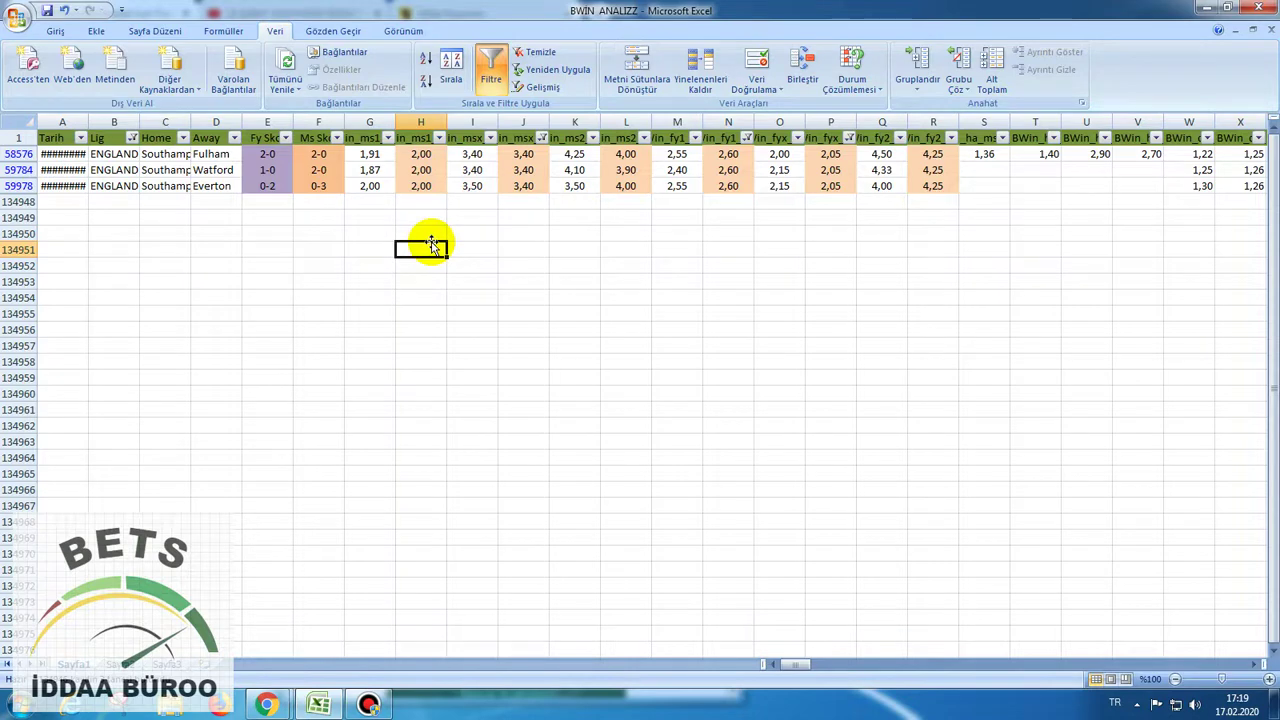
left_click(320, 706)
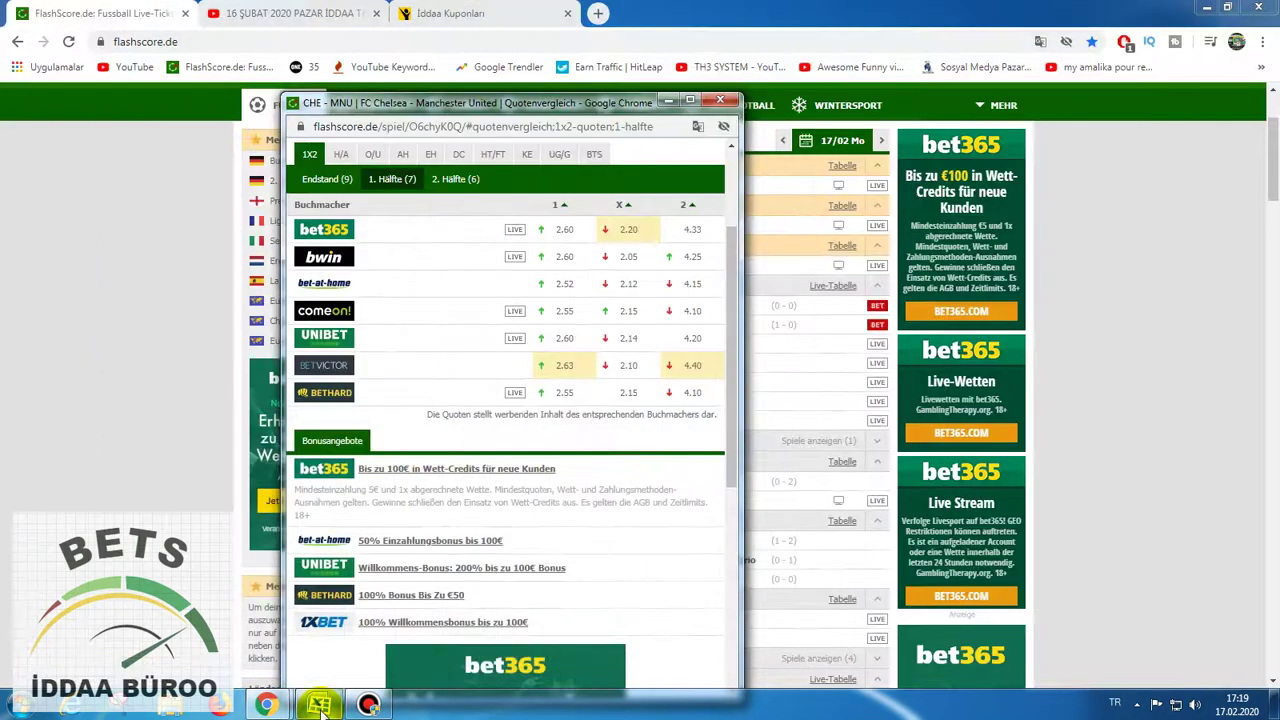
left_click(320, 706)
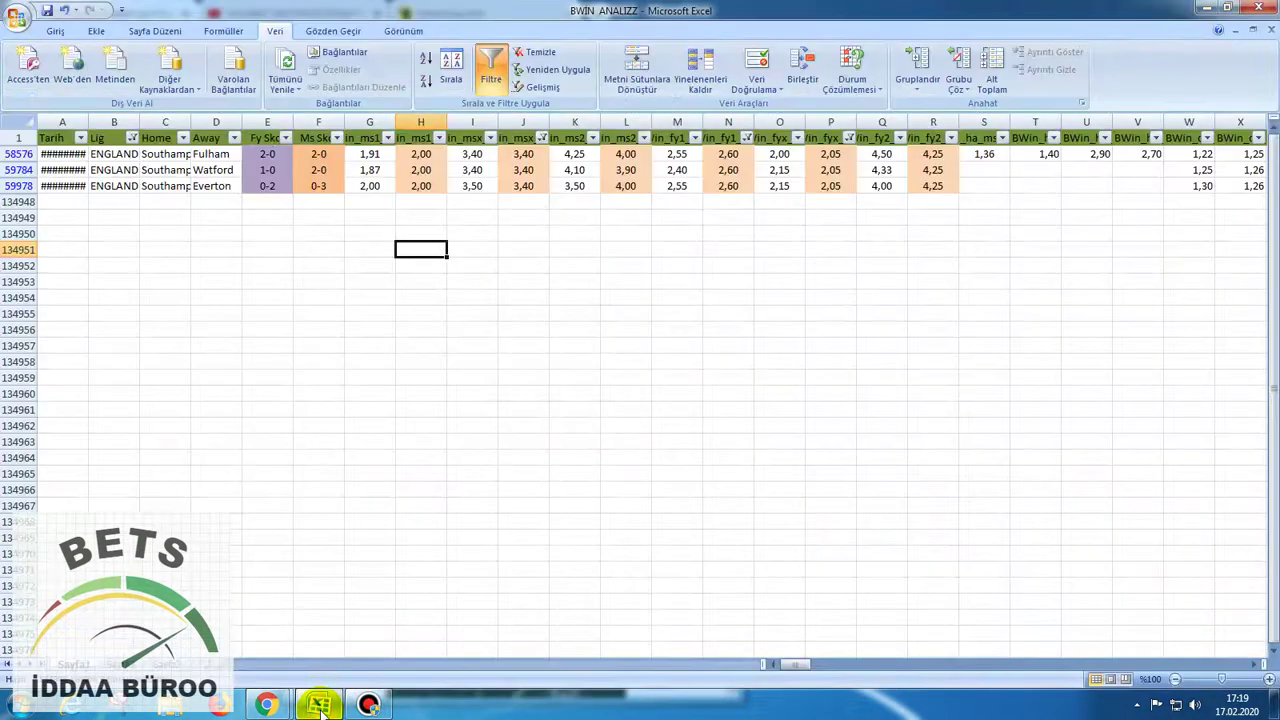
left_click(320, 706)
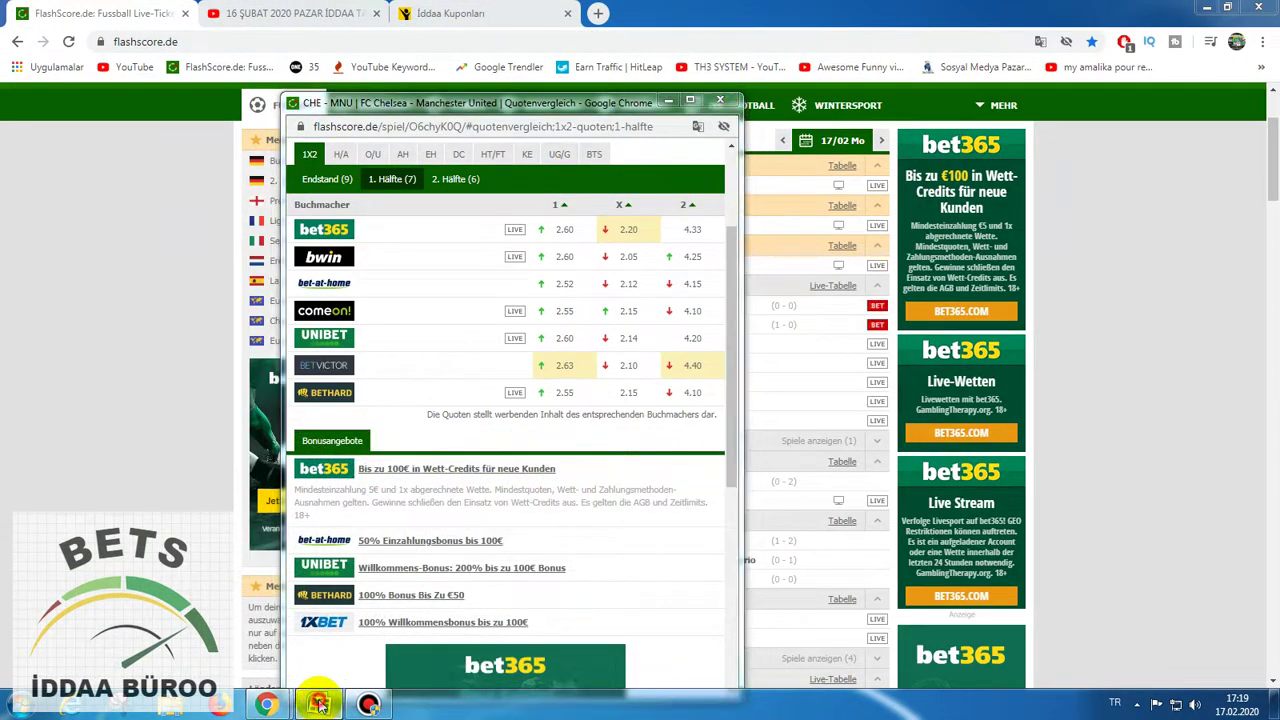
left_click(320, 706)
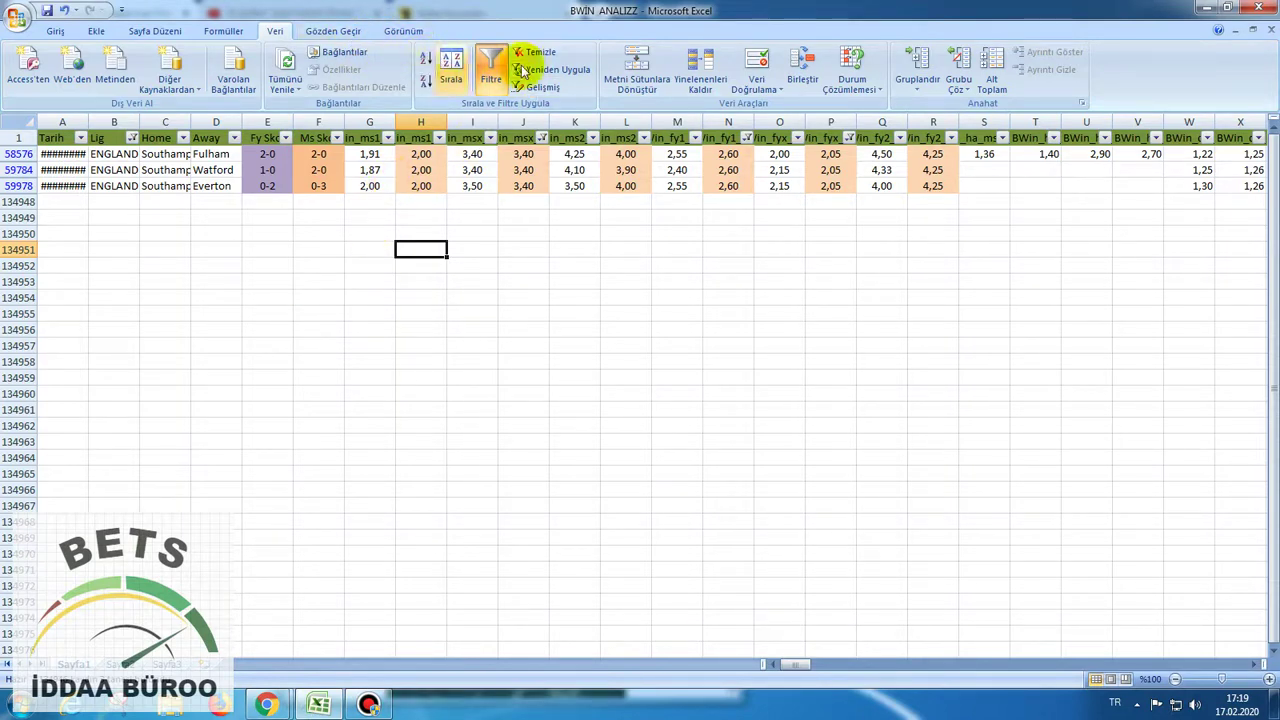
Clear all filters, close the Chelsea–Man Utd odds window and return to Nesine's coupons.
left_click(548, 53)
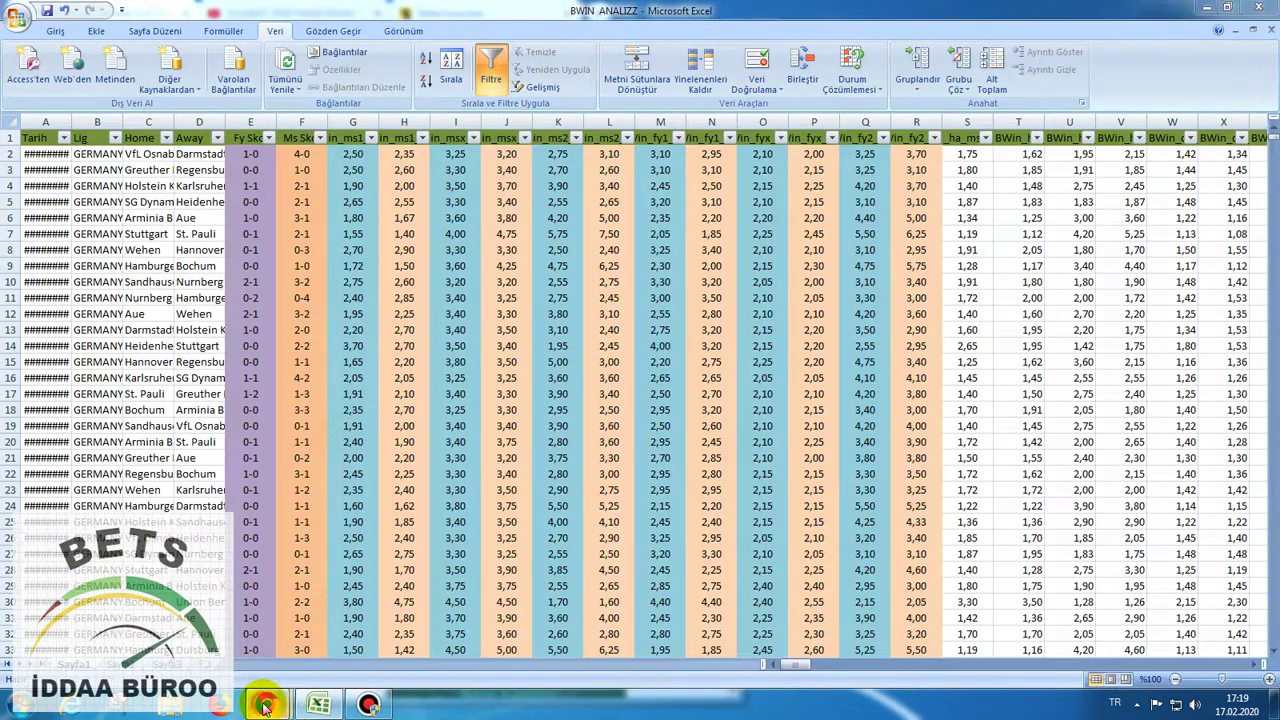
mouse_move(265, 705)
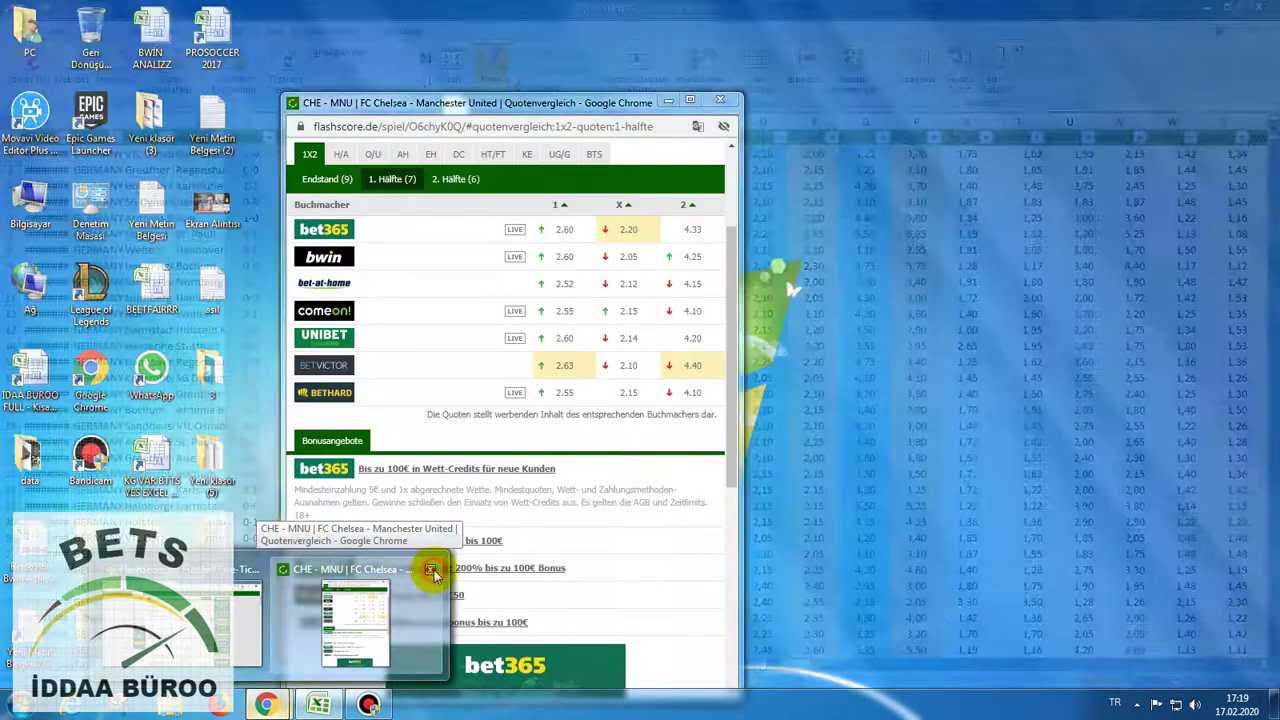
left_click(429, 569)
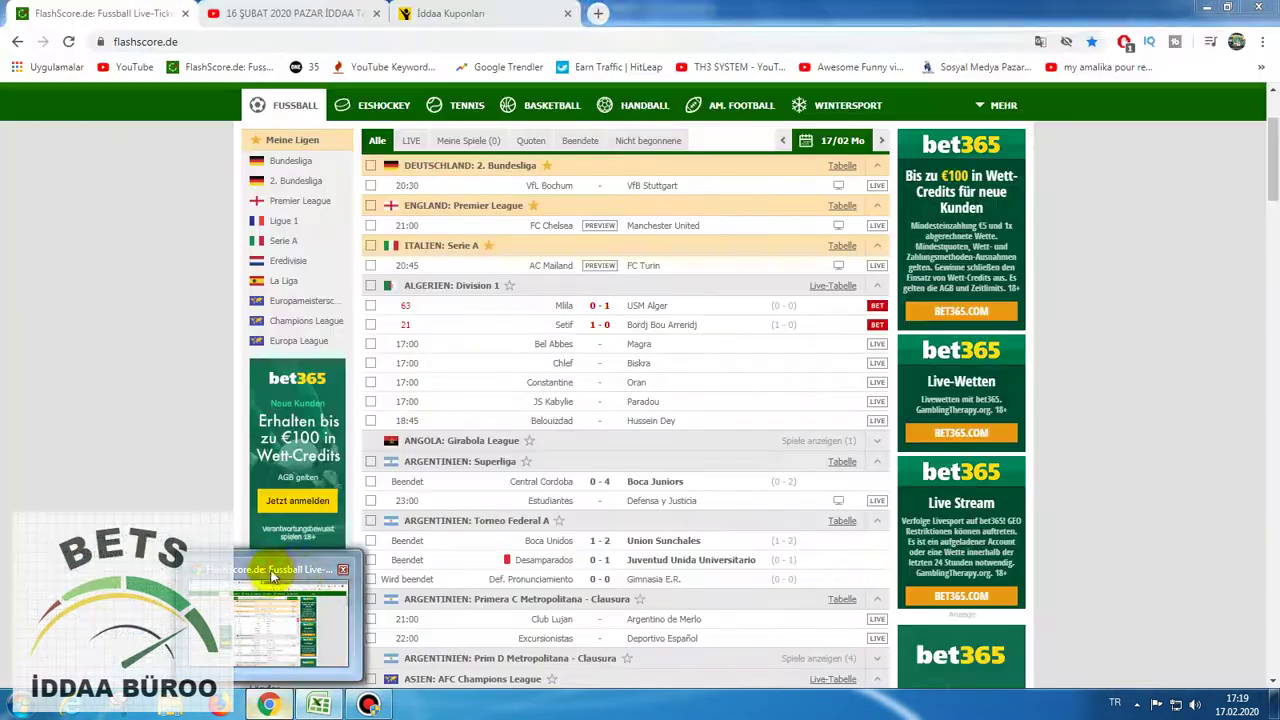
left_click(488, 13)
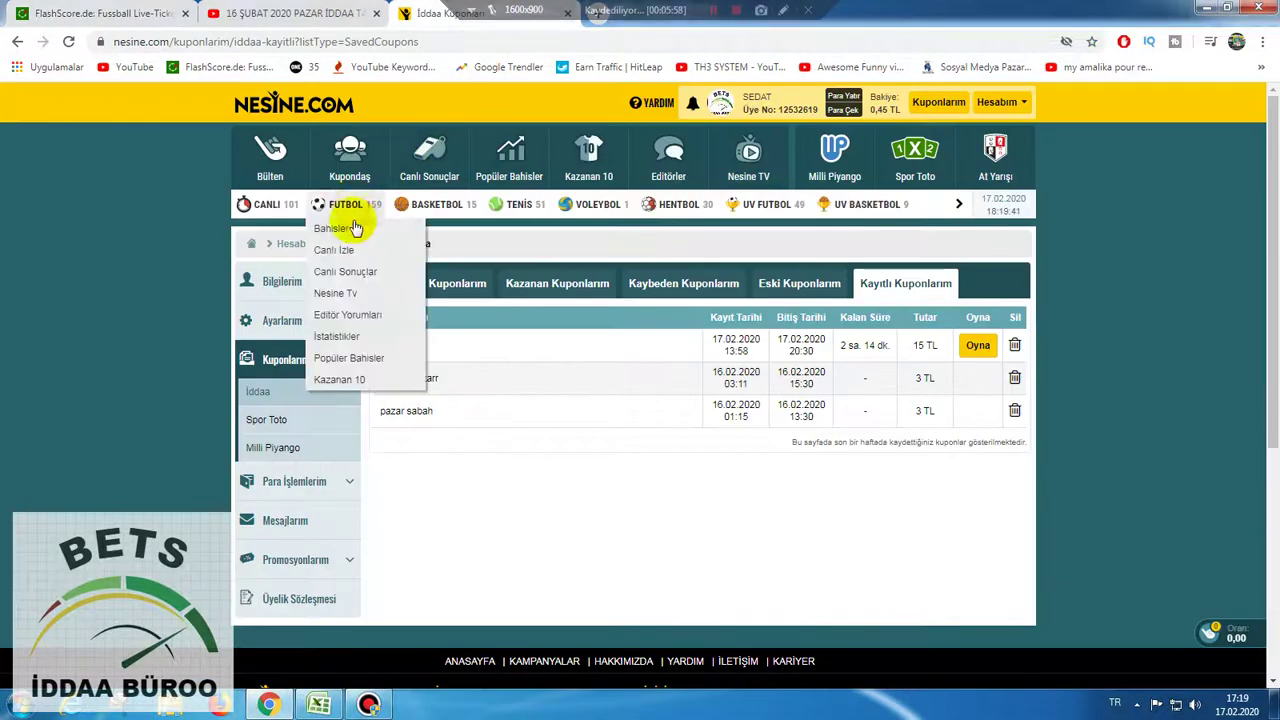
Add Chelsea – Man. Utd home win at 1.80 from the Premier League football programme to the coupon.
left_click(350, 231)
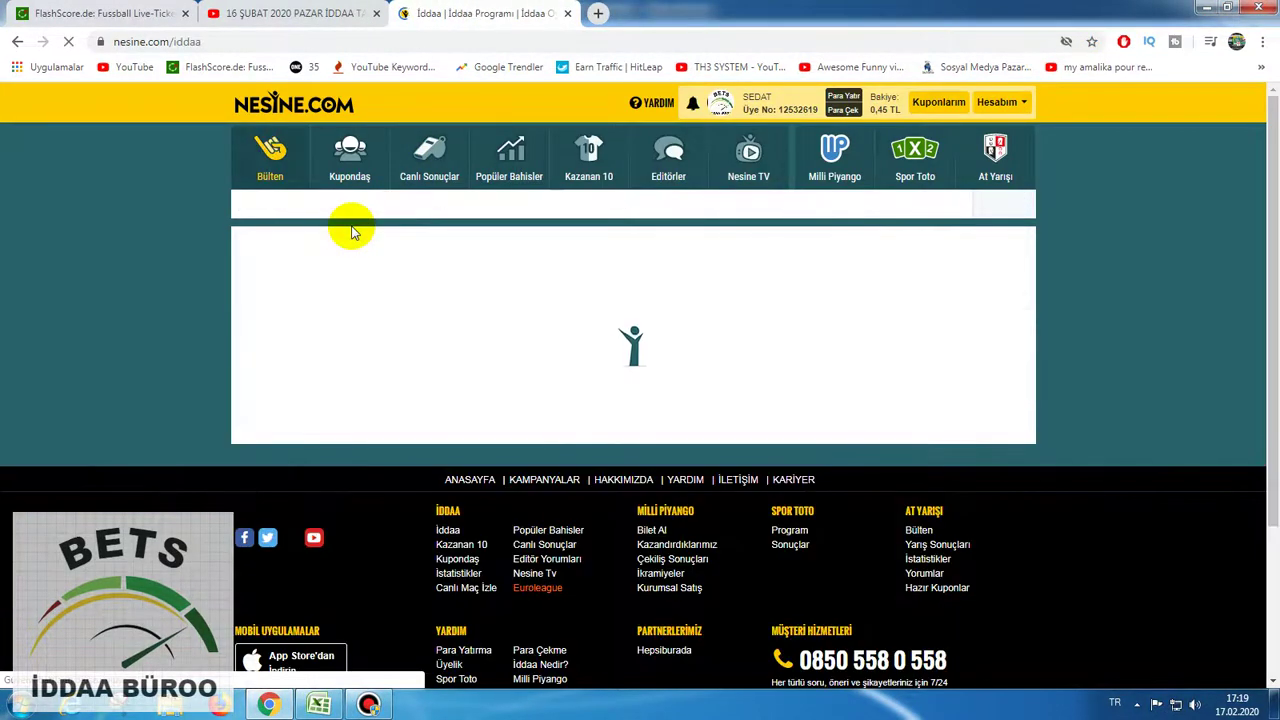
scroll(350, 231, "down", 2)
scroll(350, 231, "up", 1)
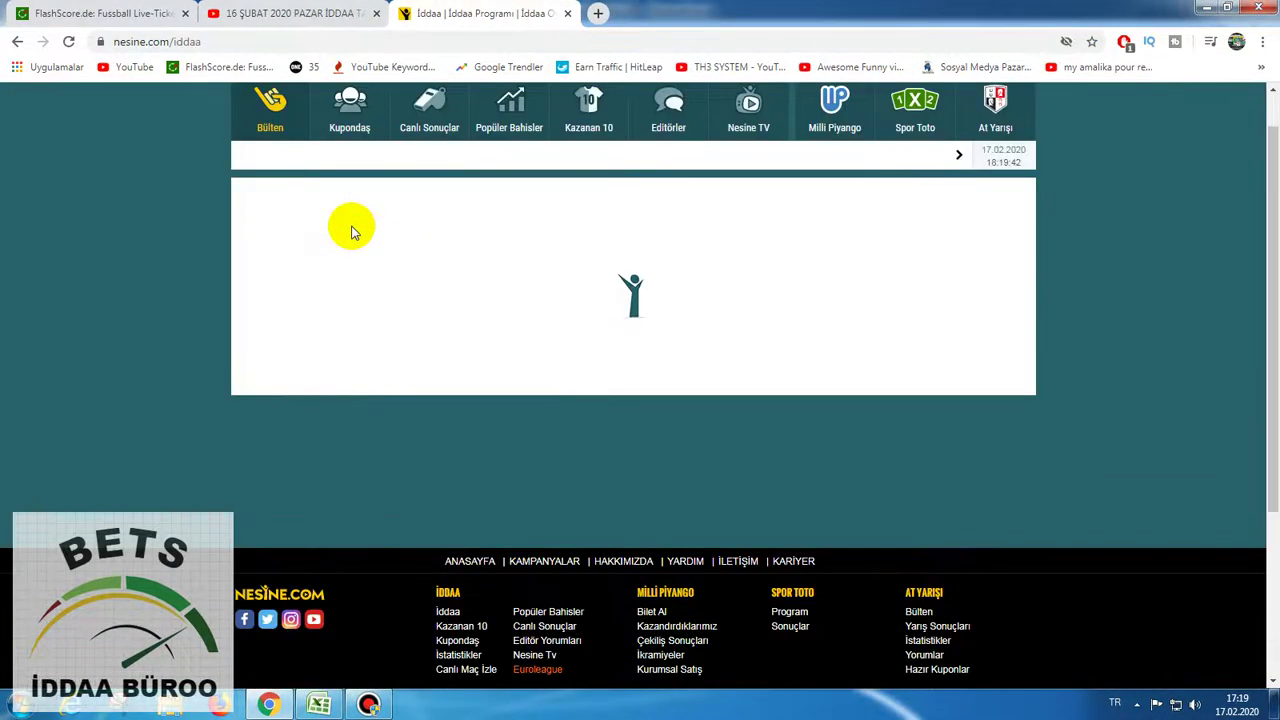
scroll(345, 228, "down", 1)
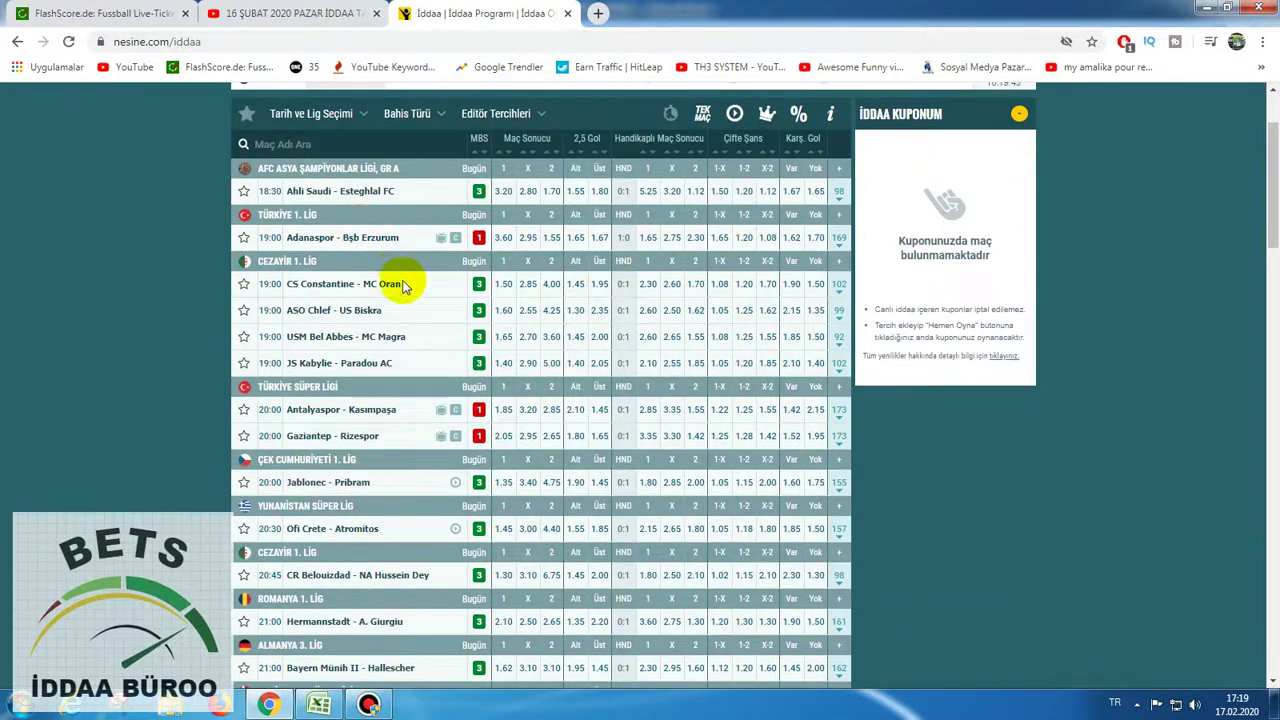
scroll(405, 287, "down", 2)
scroll(400, 283, "down", 2)
scroll(397, 280, "down", 1)
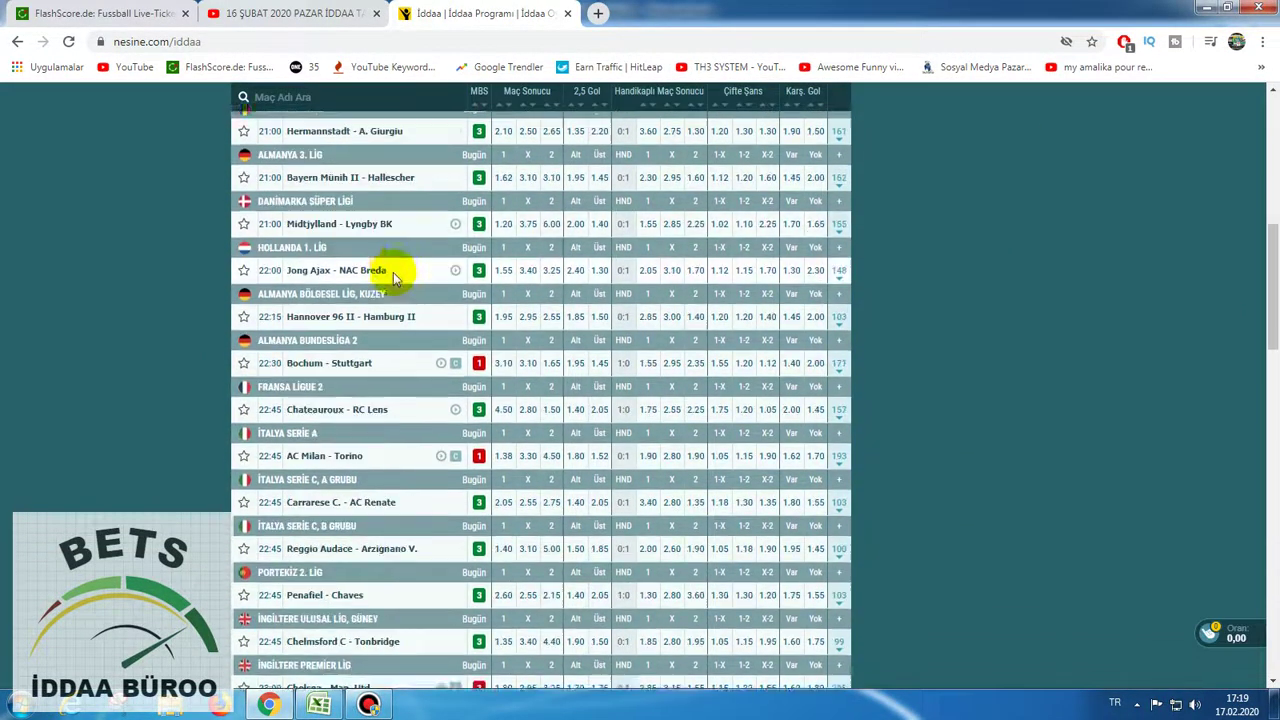
scroll(393, 272, "down", 1)
scroll(395, 272, "down", 2)
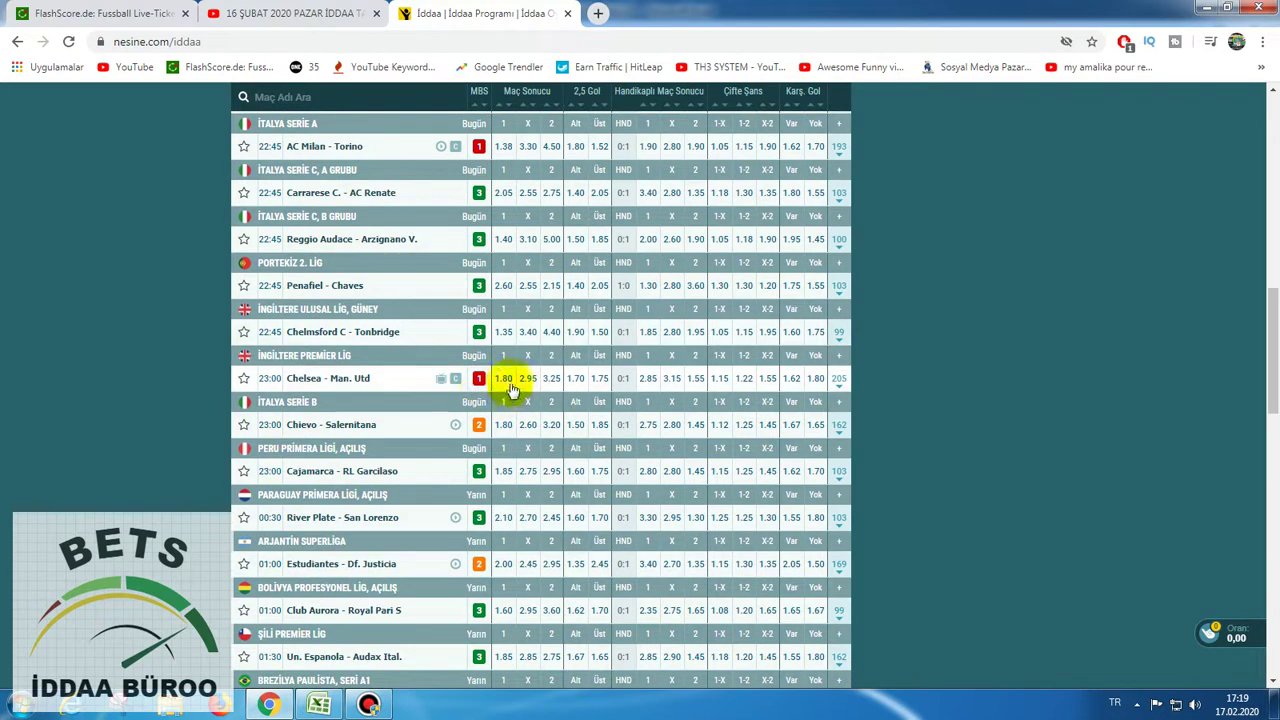
left_click(506, 382)
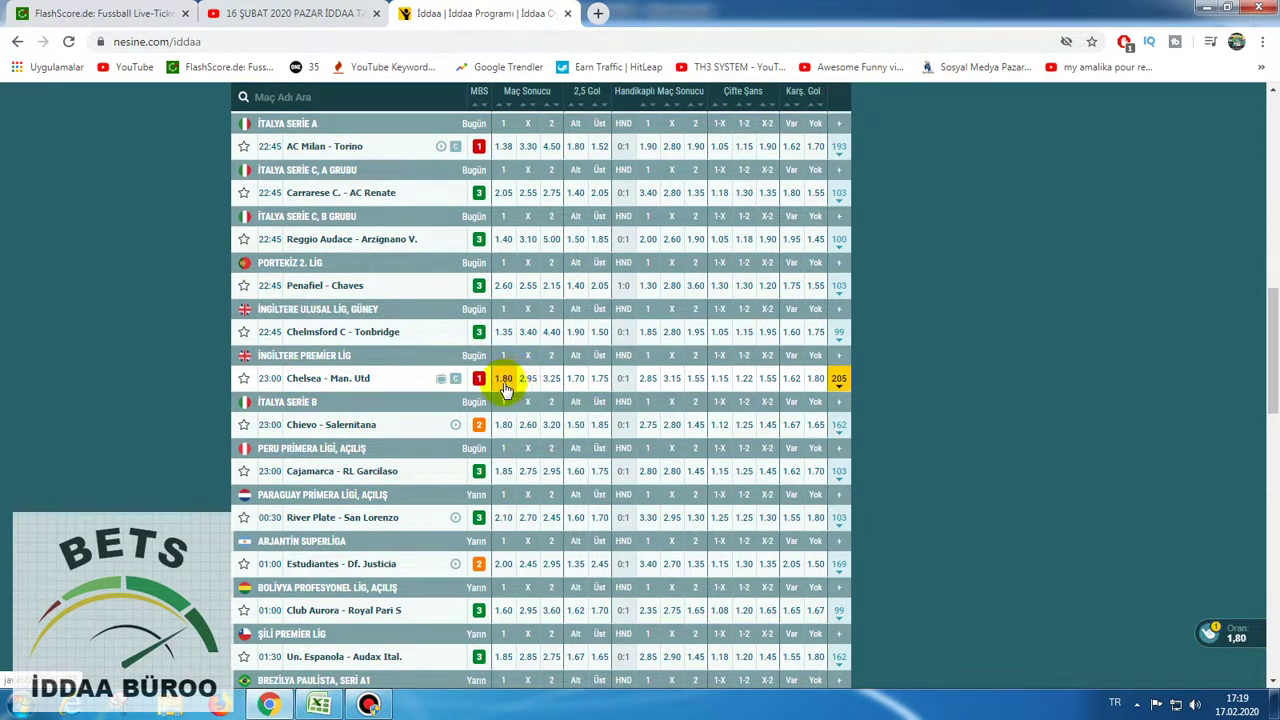
left_click(272, 708)
left_click(270, 707)
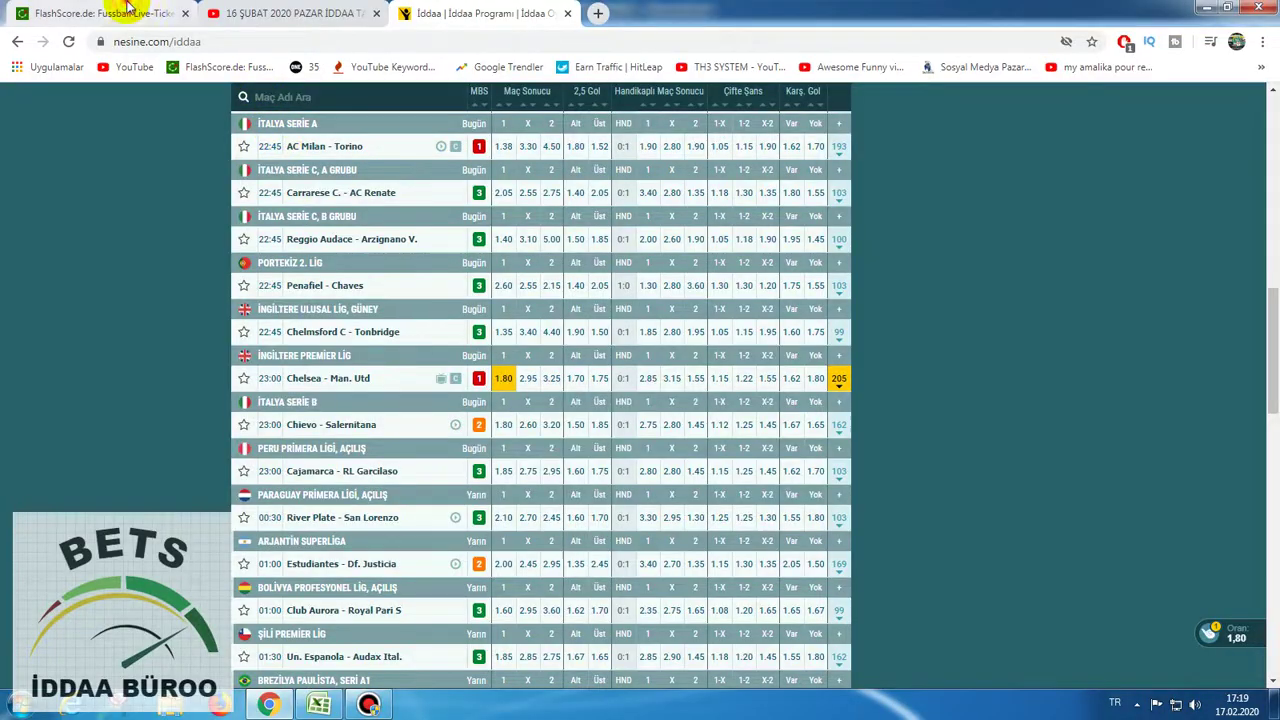
Check FlashScore's full-time 1X2 odds for Bochum vs Stuttgart (bwin 4.10/3.60/1.85).
left_click(127, 8)
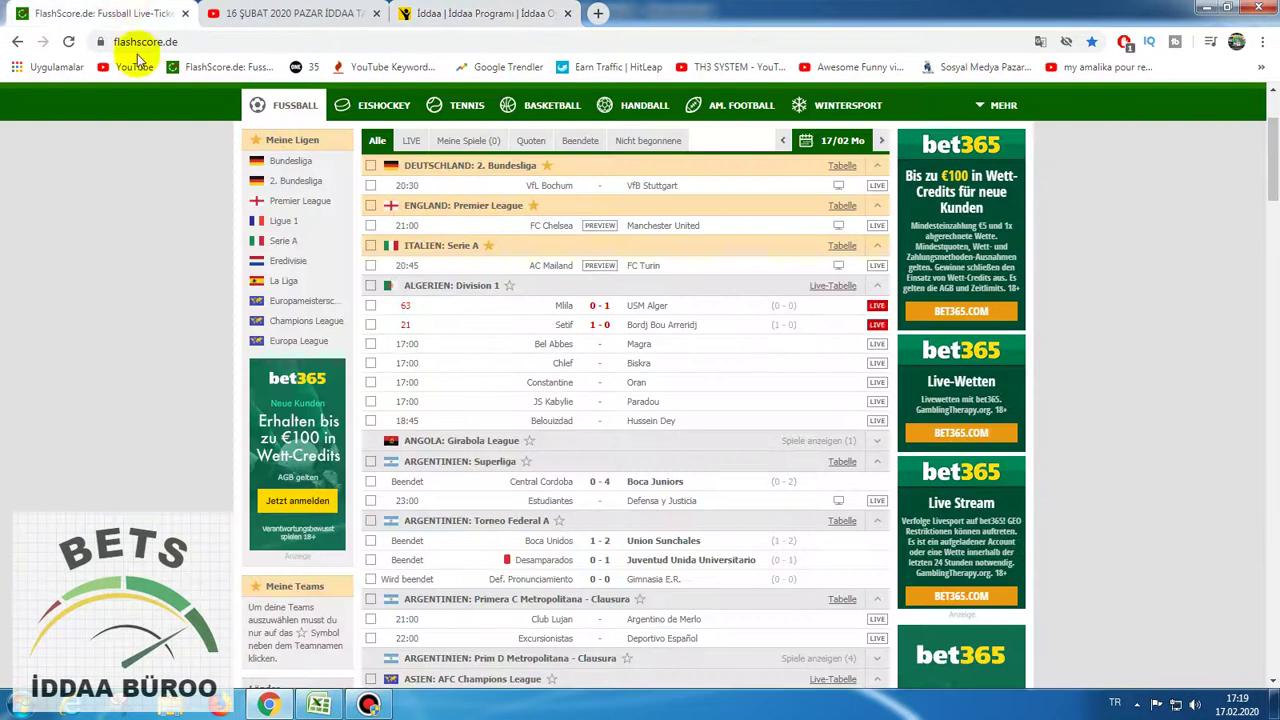
left_click(610, 187)
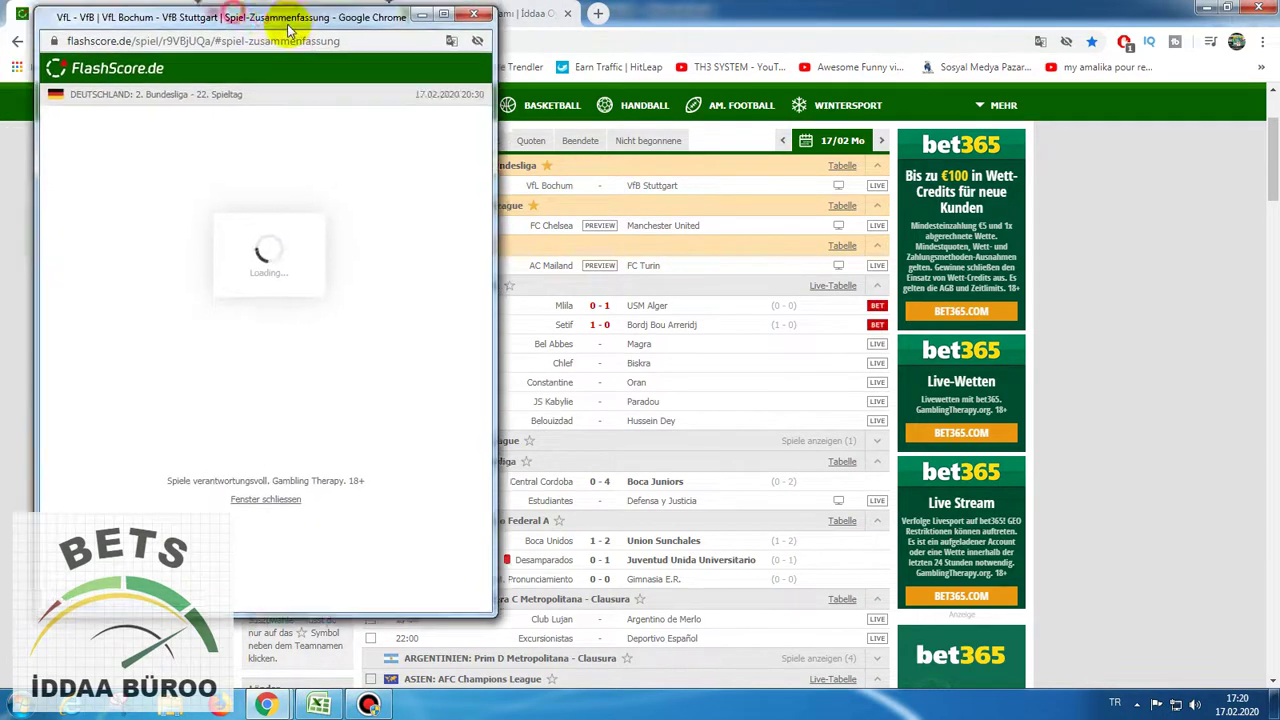
left_click_drag(288, 30, 420, 62)
left_click(312, 227)
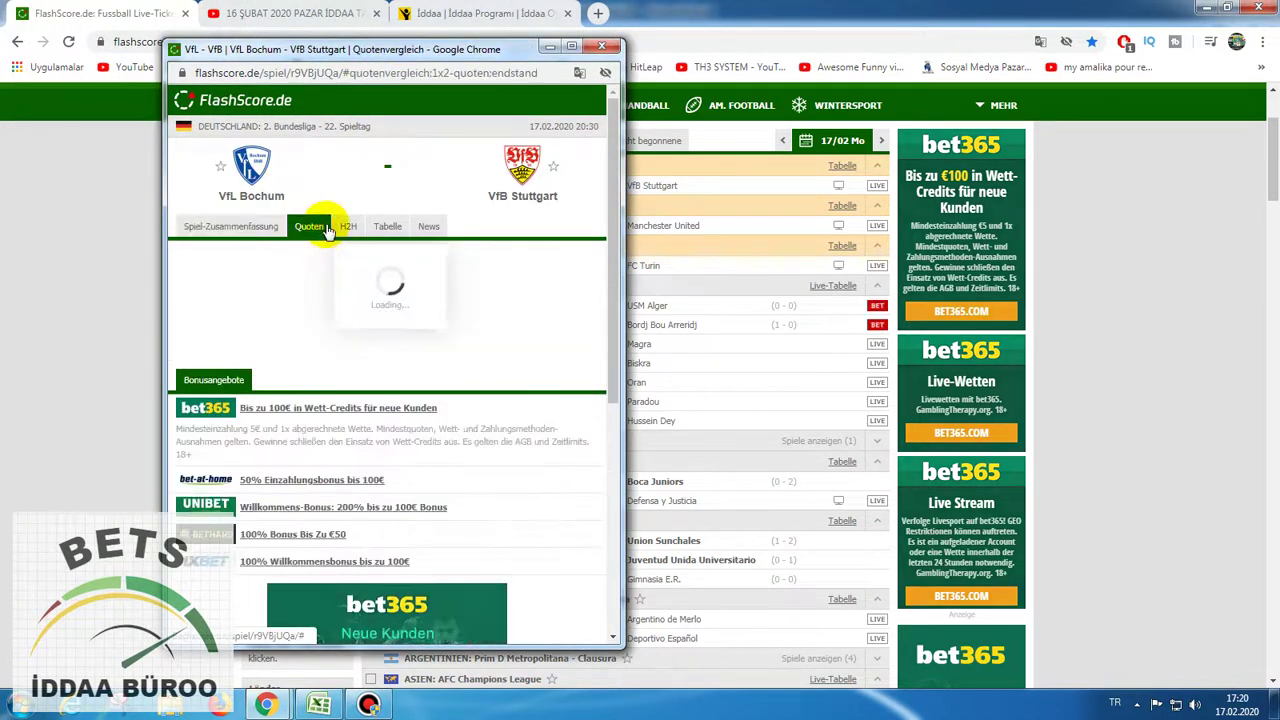
mouse_move(437, 364)
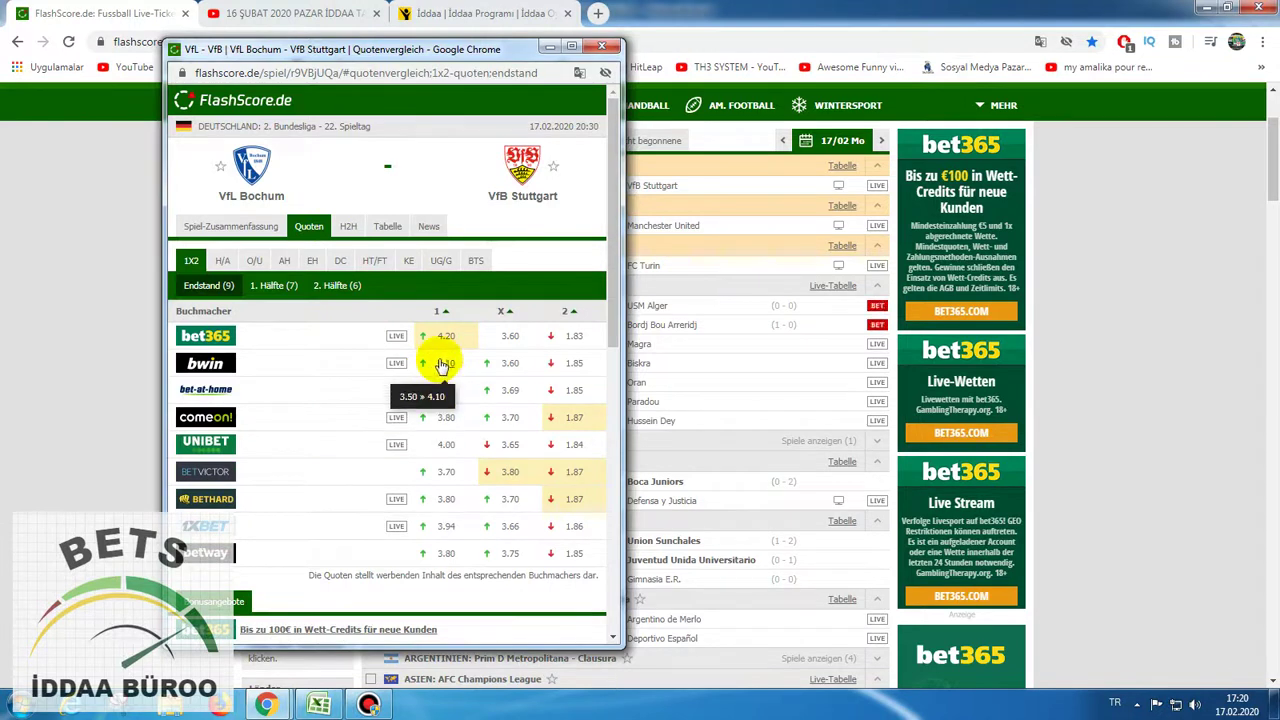
mouse_move(528, 377)
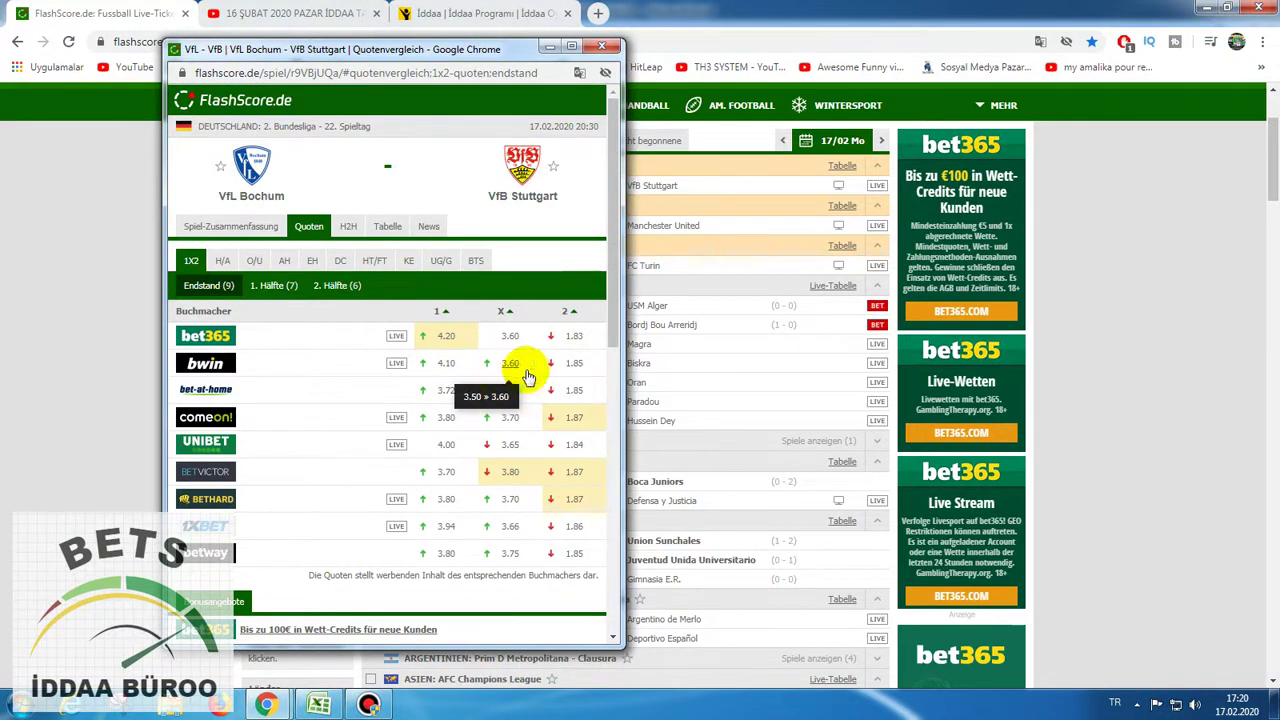
left_click(319, 704)
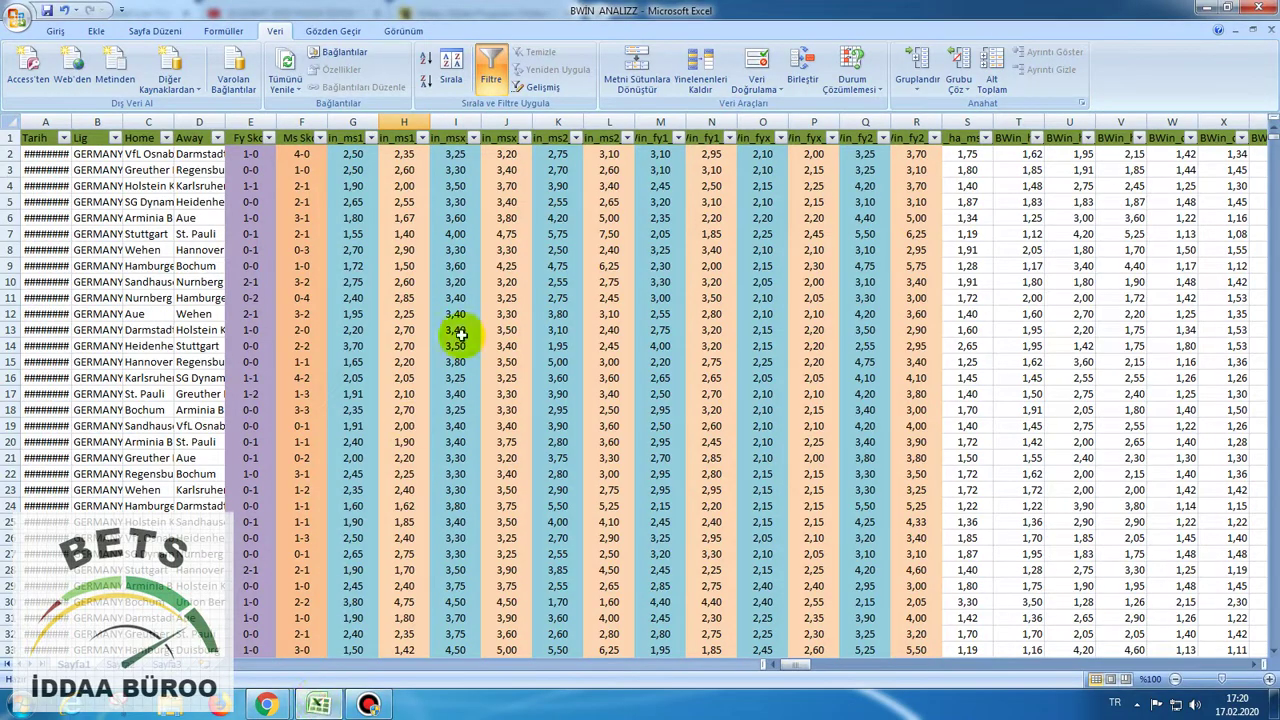
Filter column L to show only 1,85.
left_click(627, 137)
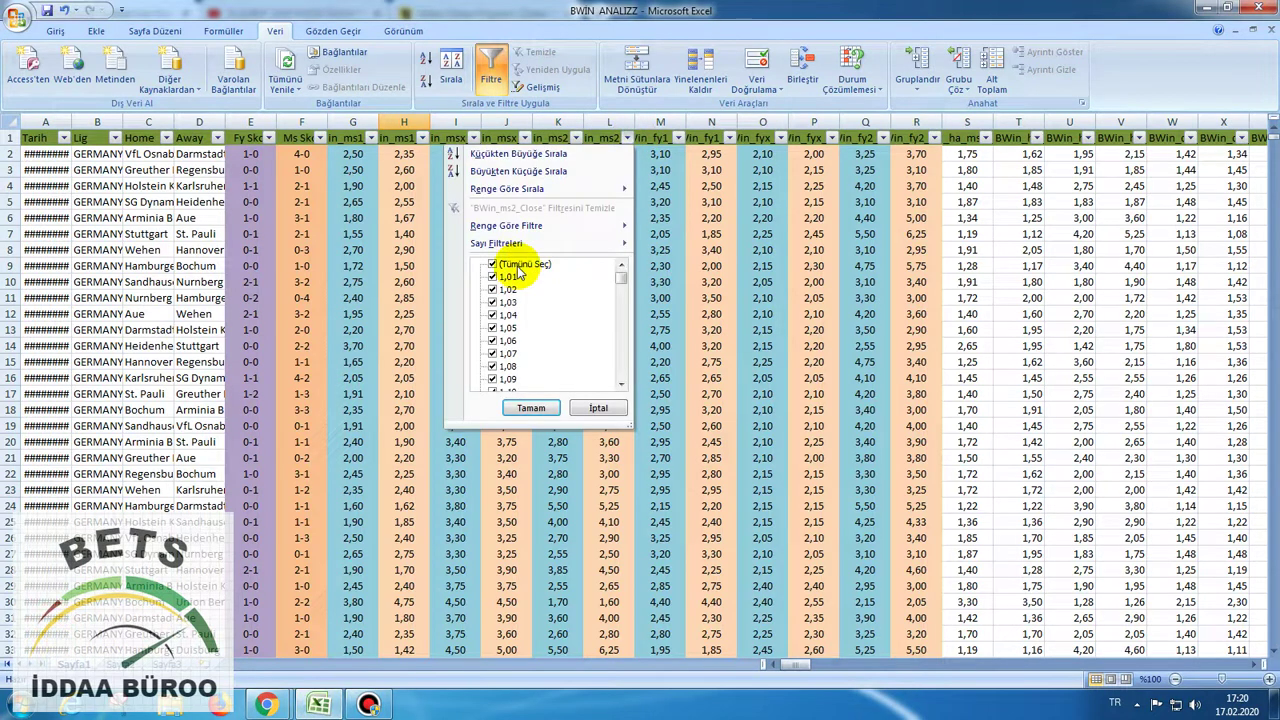
left_click(505, 264)
scroll(525, 330, "down", 5)
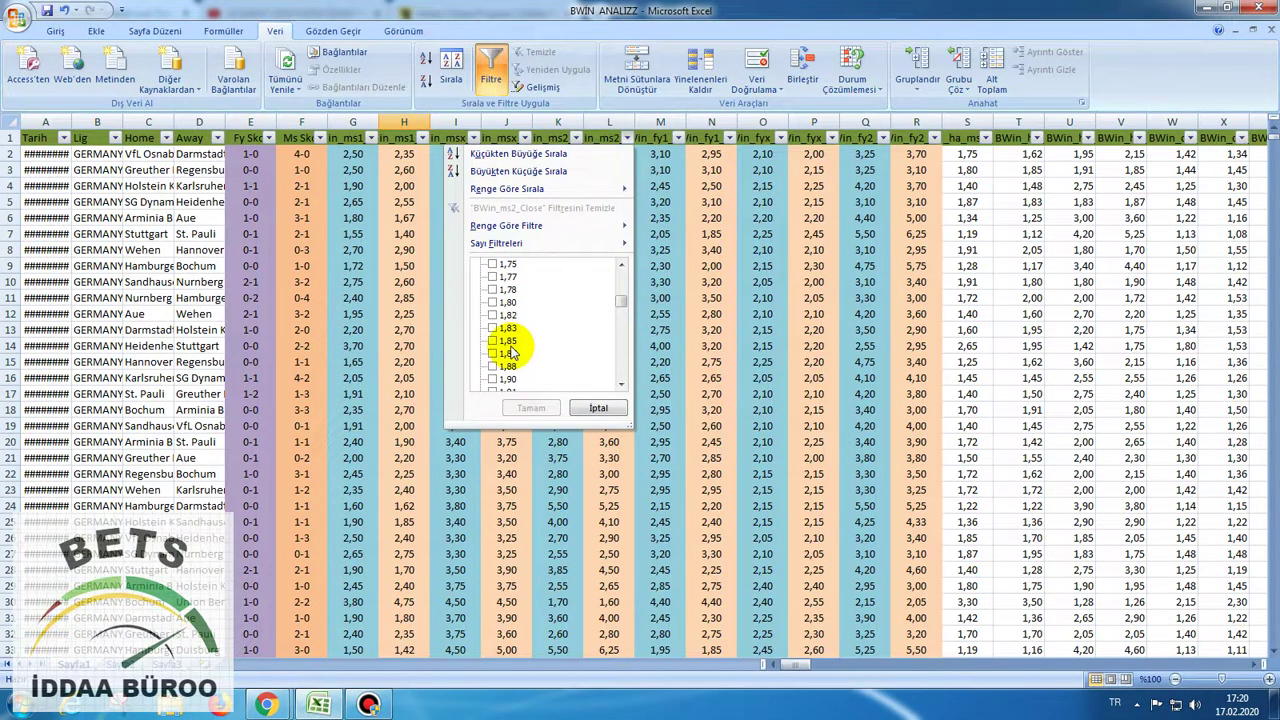
left_click(508, 341)
left_click(529, 408)
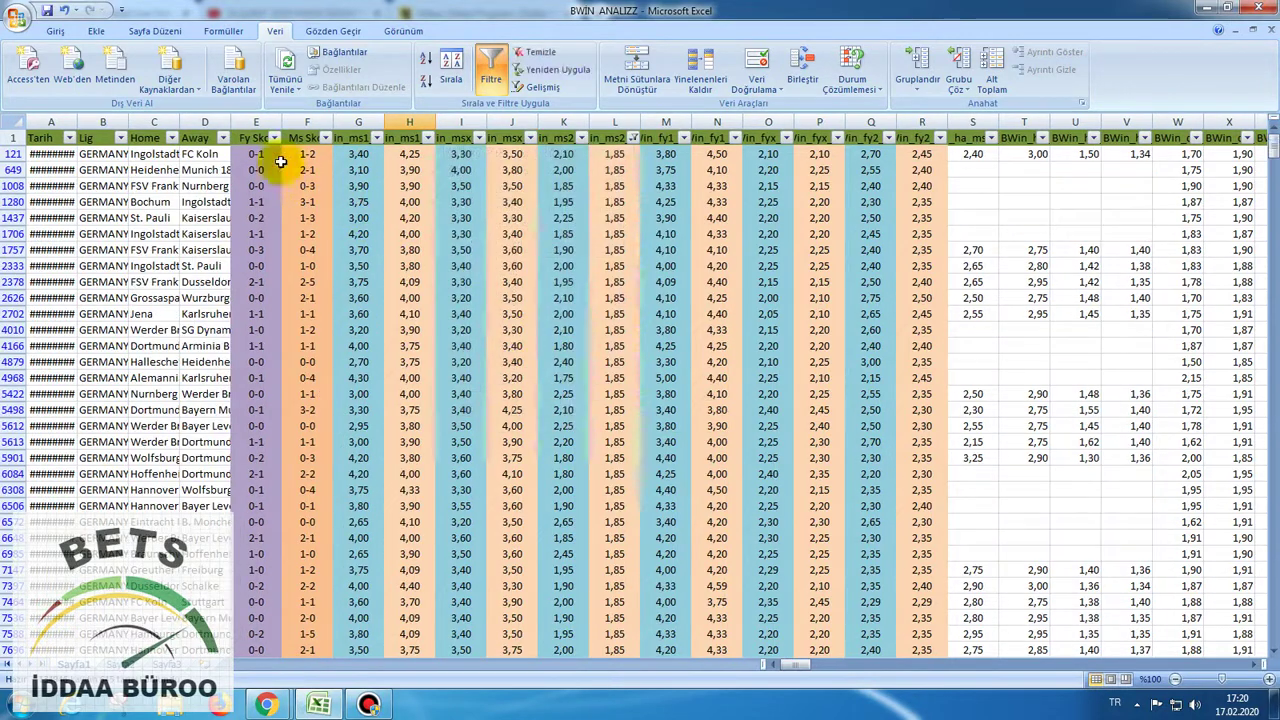
Filter the Lig column to GERMANY: 2. Bundesliga, leaving nine matches.
left_click(120, 137)
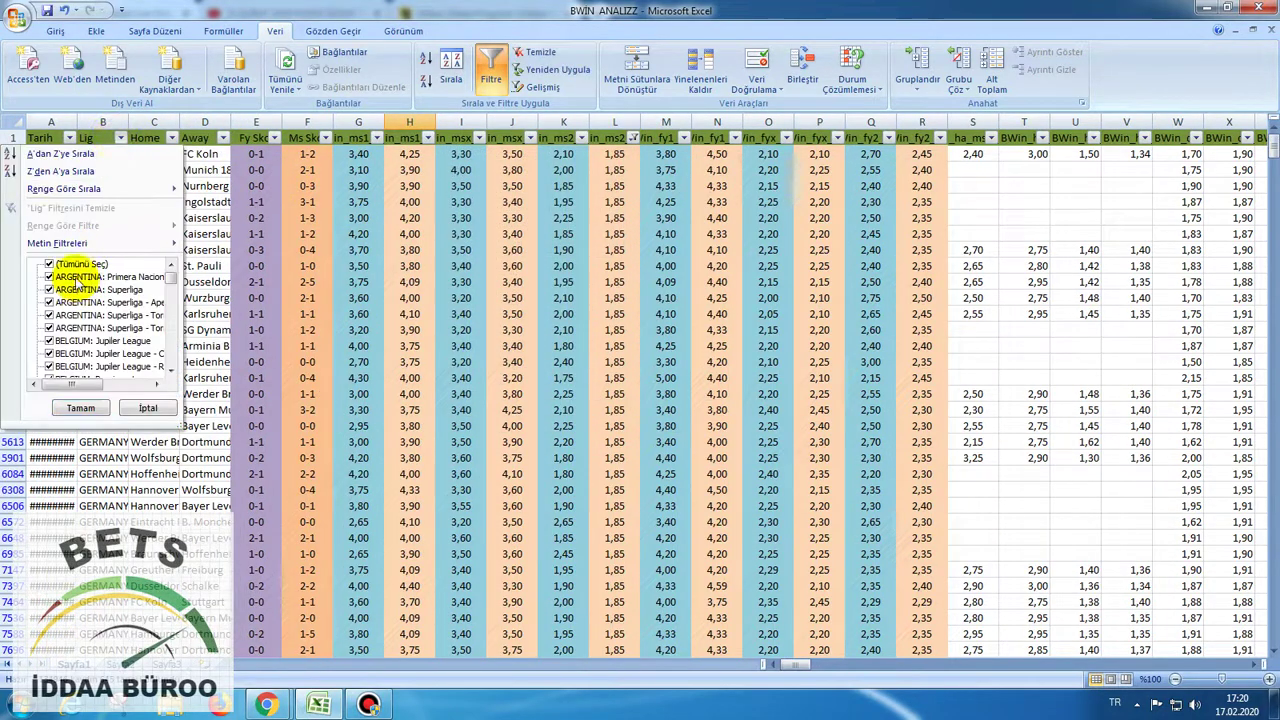
scroll(85, 300, "down", 1)
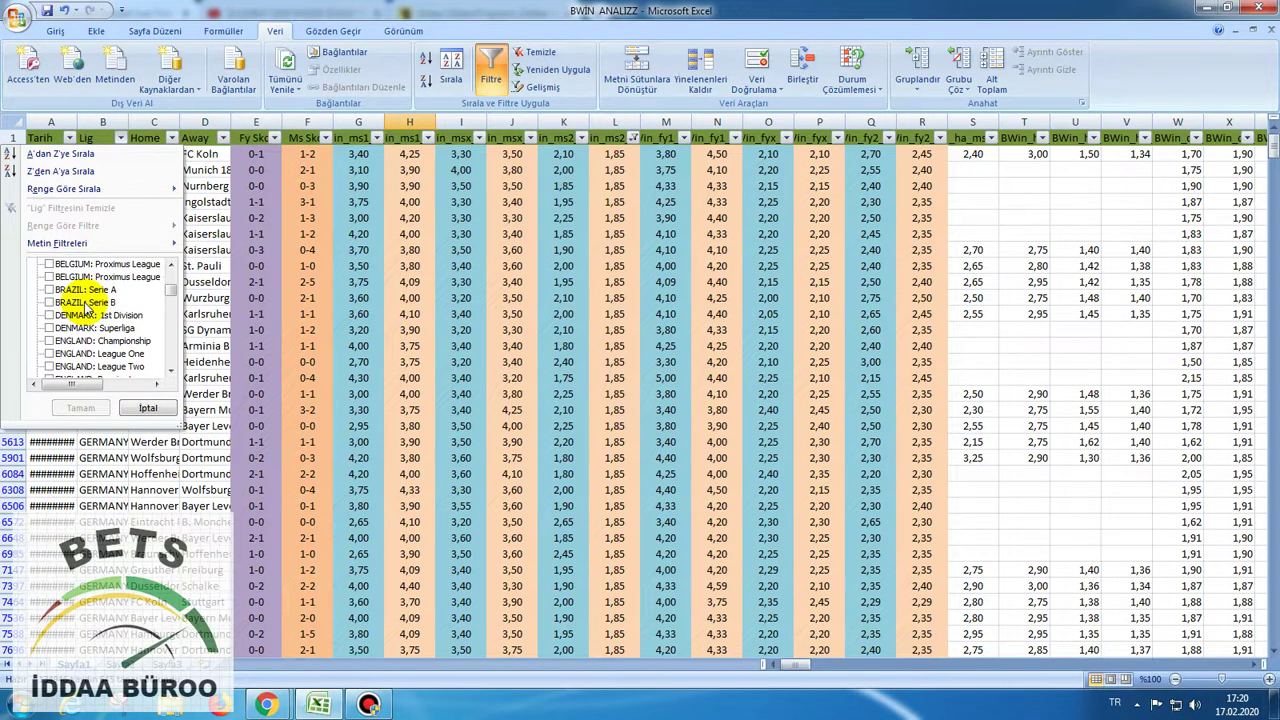
scroll(88, 310, "down", 1)
scroll(88, 312, "down", 1)
scroll(89, 316, "down", 1)
scroll(90, 322, "down", 1)
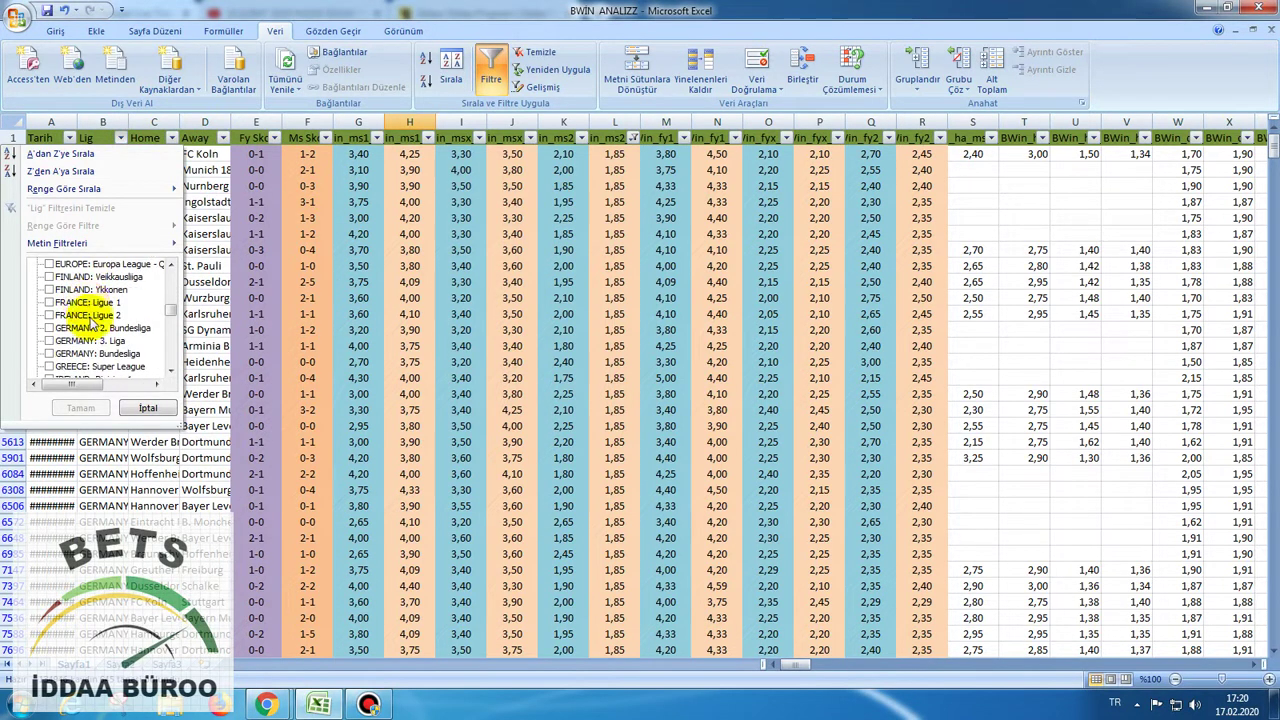
left_click(92, 328)
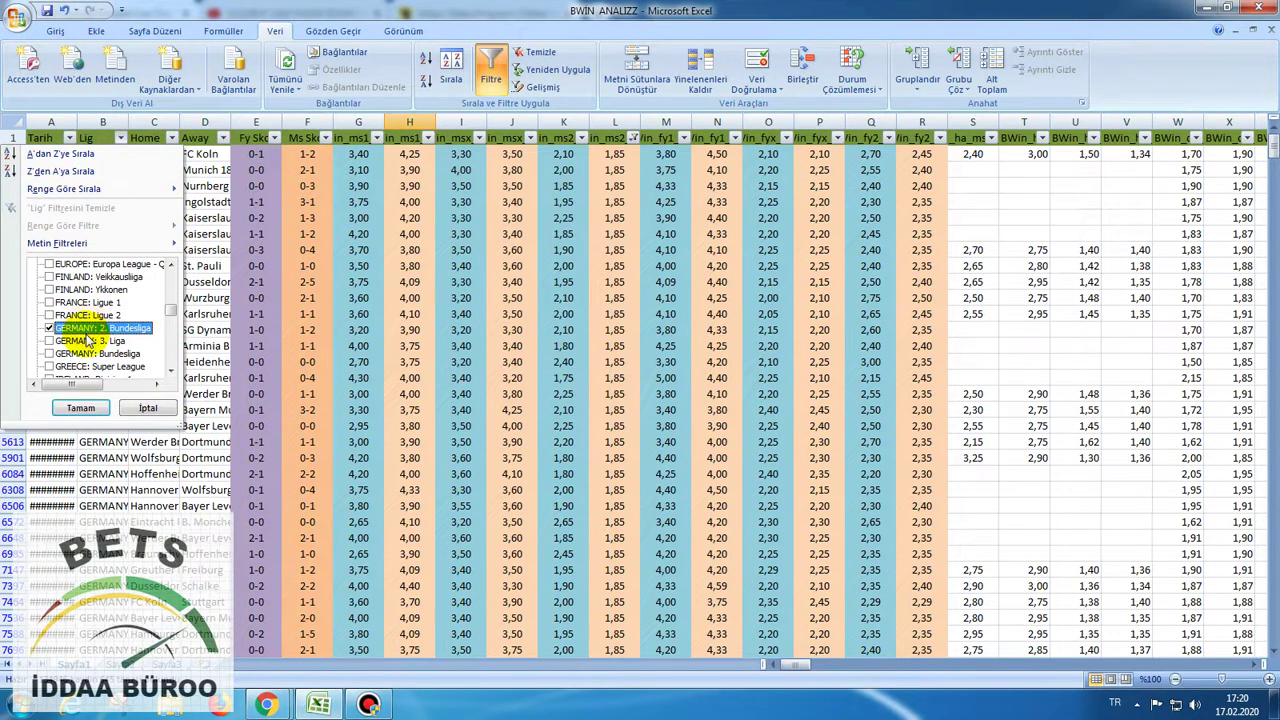
left_click(80, 410)
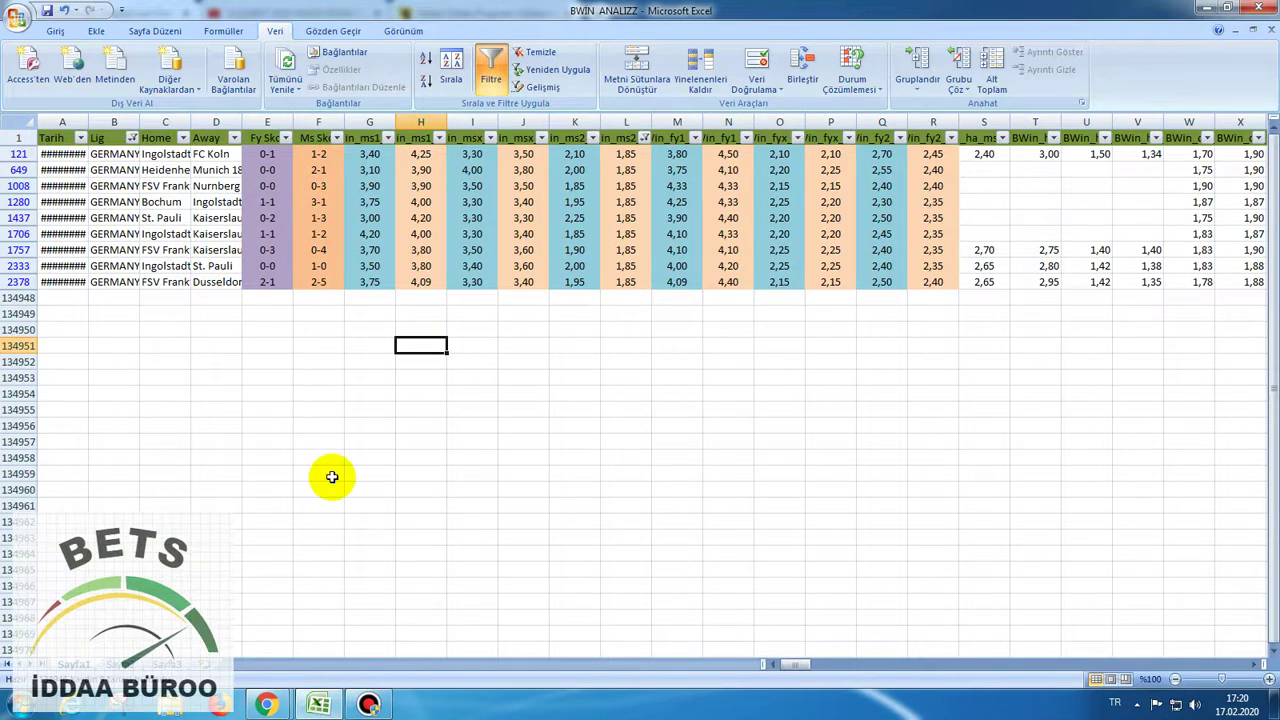
left_click(315, 705)
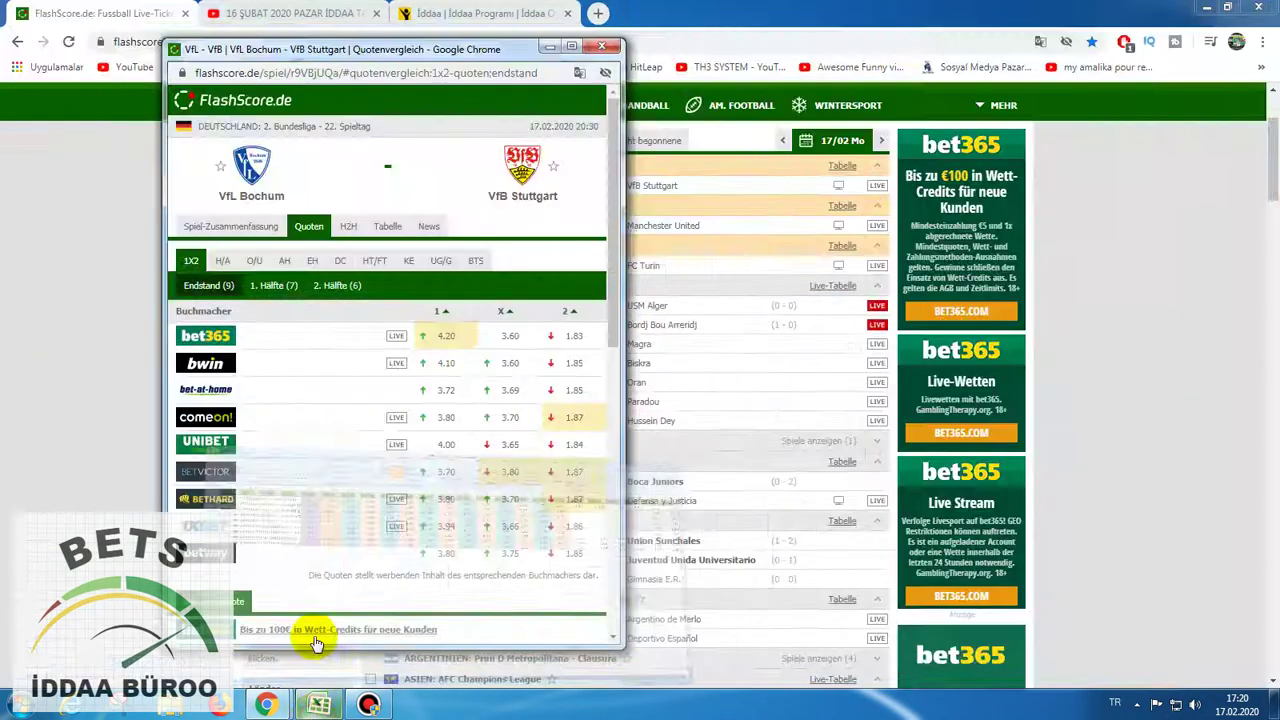
Check Bochum–Stuttgart first-half odds, then filter column R to 2,40, leaving three matches.
left_click(279, 289)
left_click(322, 705)
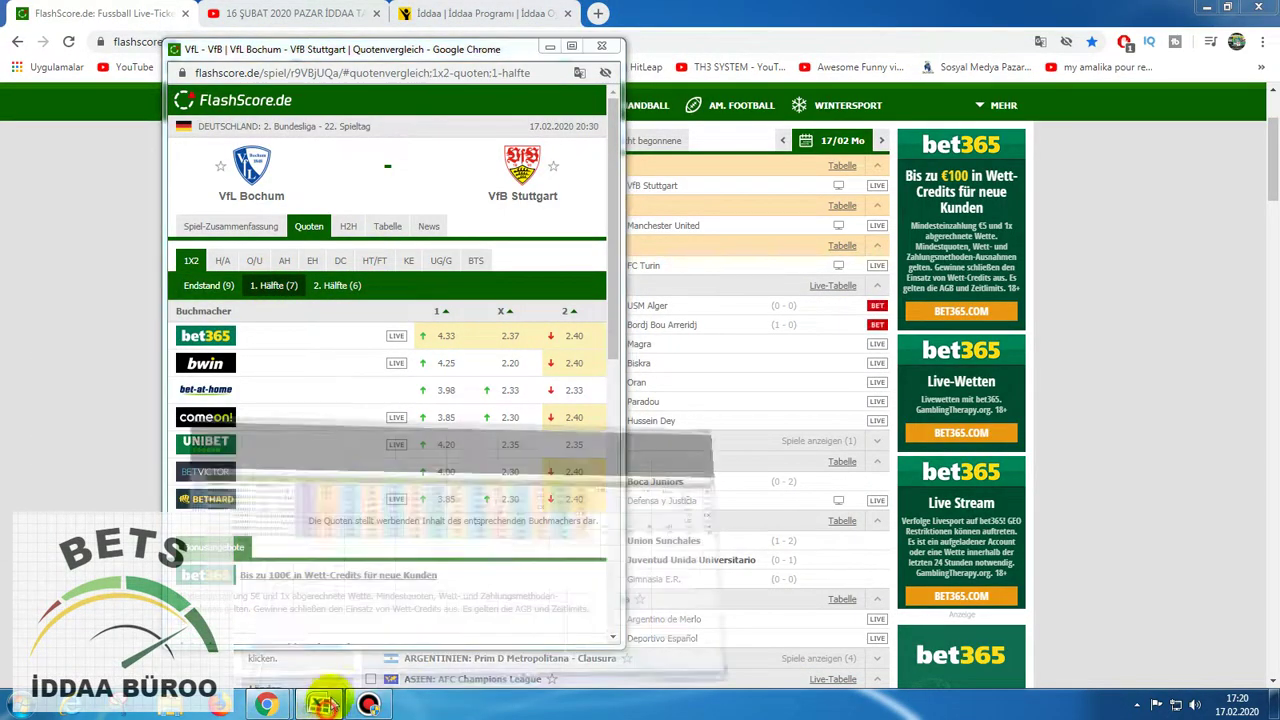
left_click(953, 138)
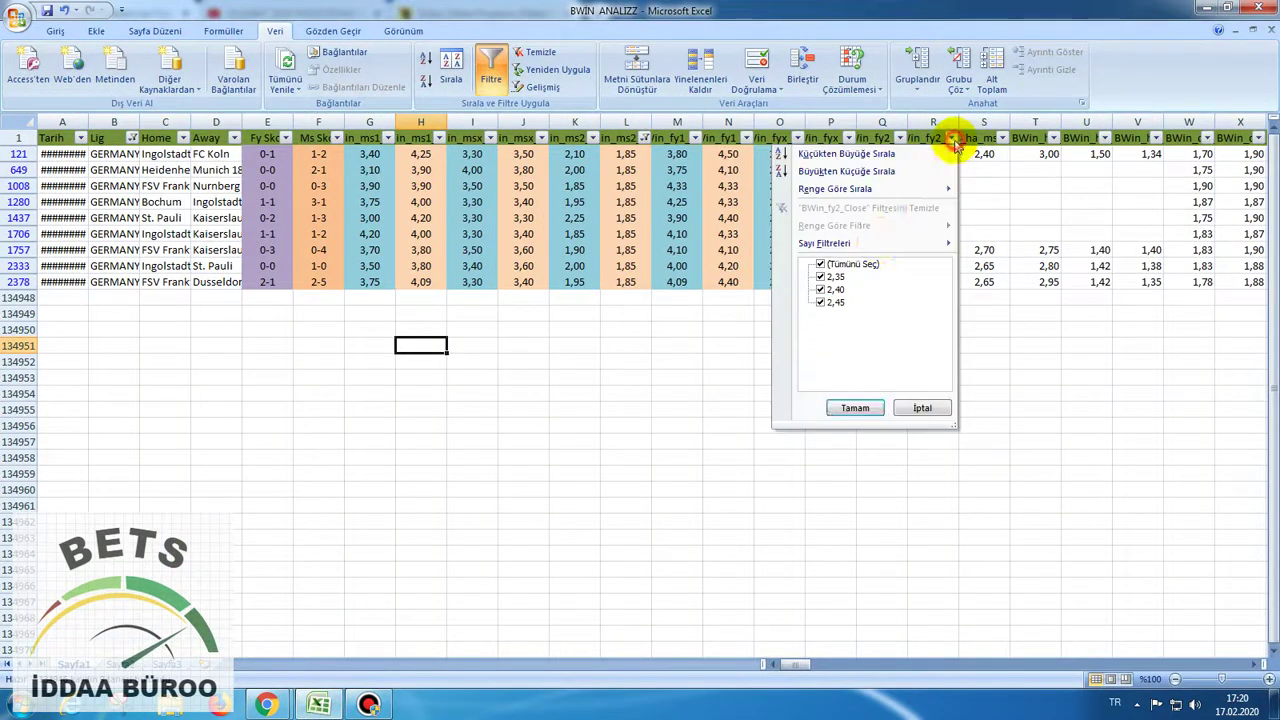
left_click(830, 264)
left_click(833, 289)
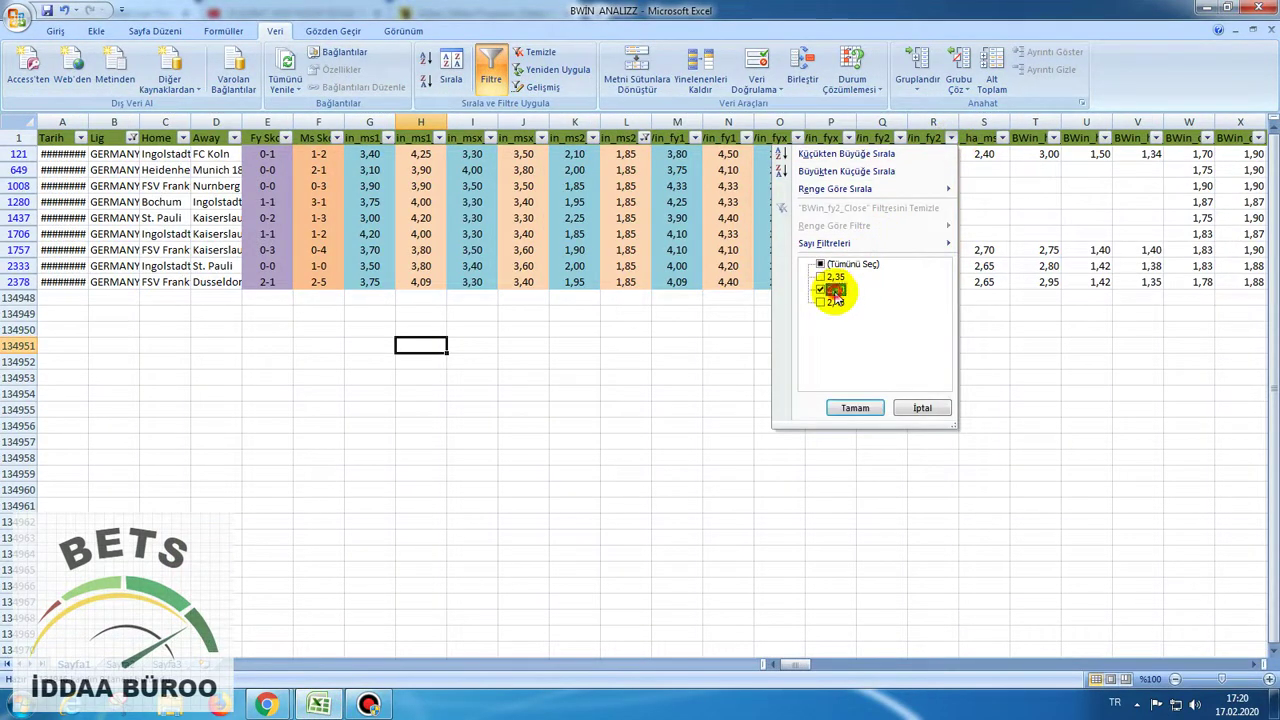
left_click(843, 411)
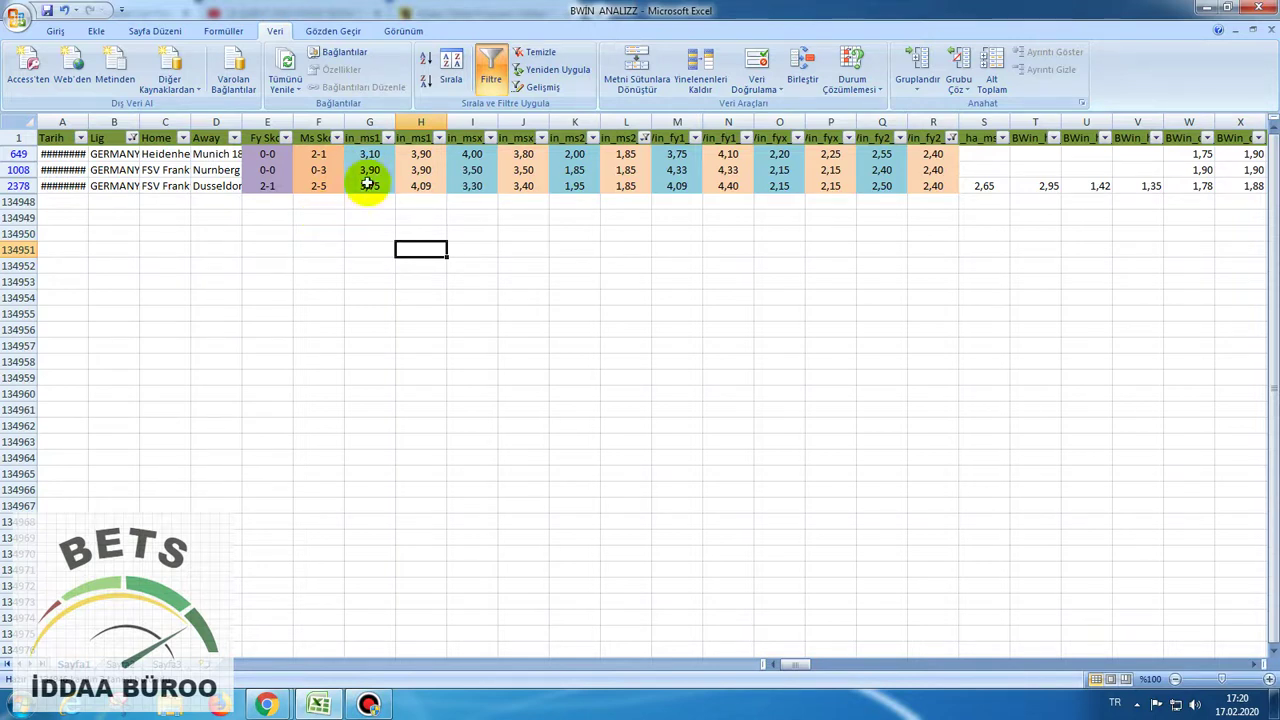
left_click(320, 702)
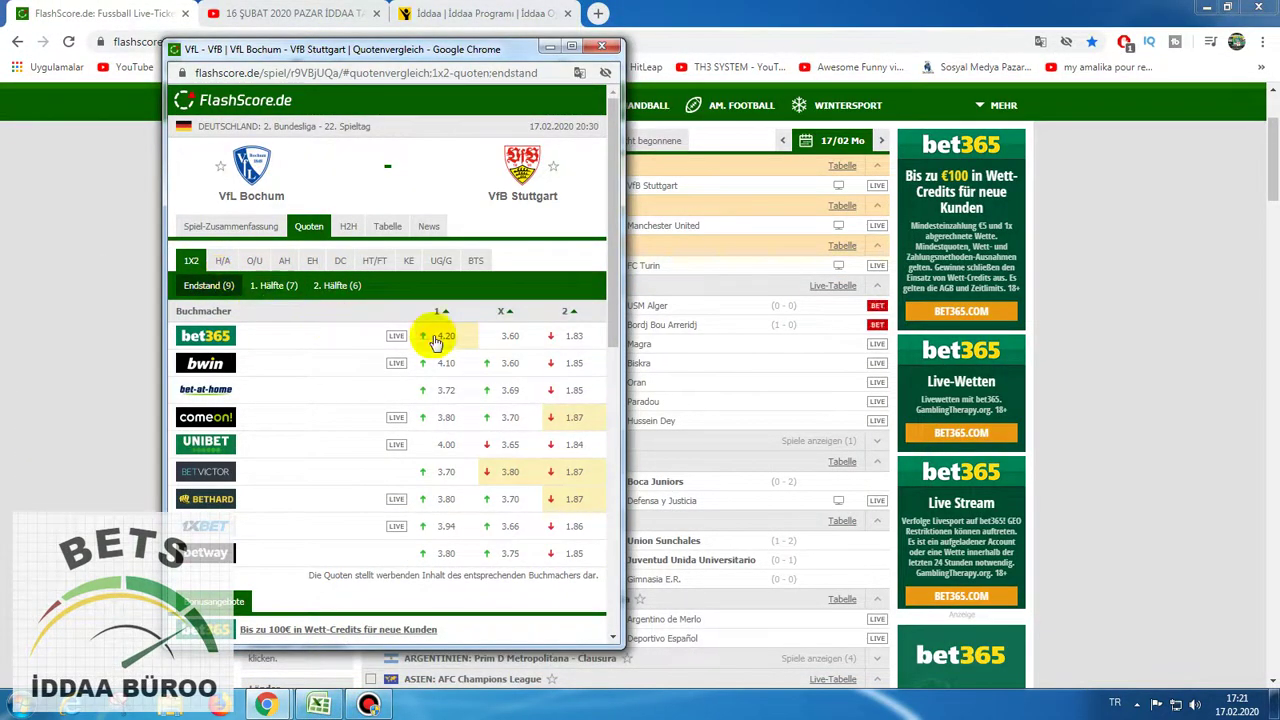
Compare the three filtered matches with the Bochum–Stuttgart odds, then close the FlashScore popup.
left_click(320, 704)
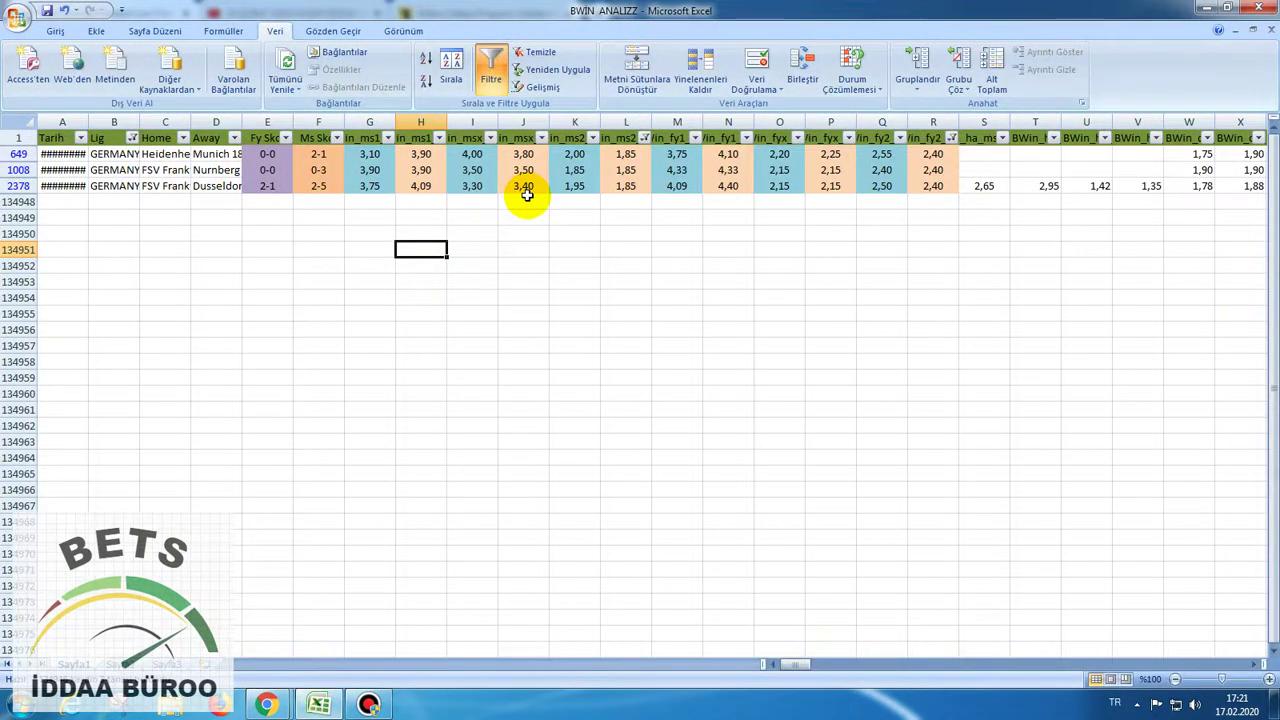
left_click(316, 705)
mouse_move(448, 375)
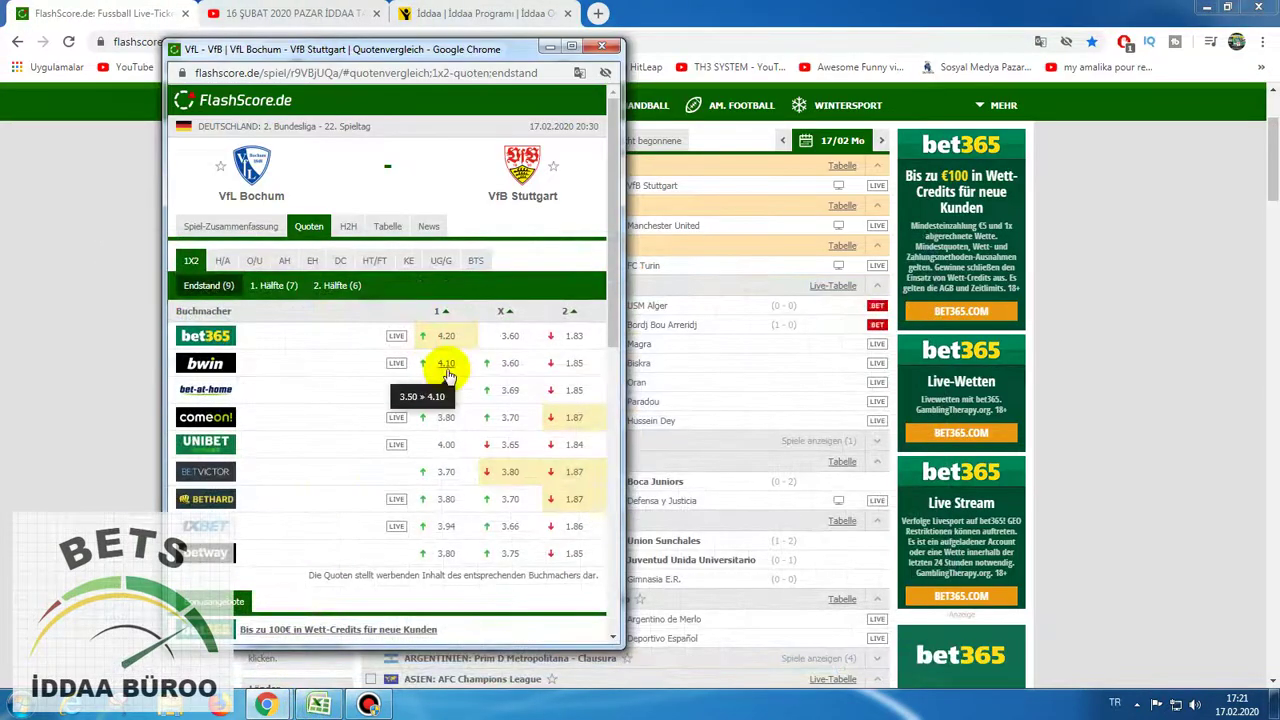
left_click(320, 705)
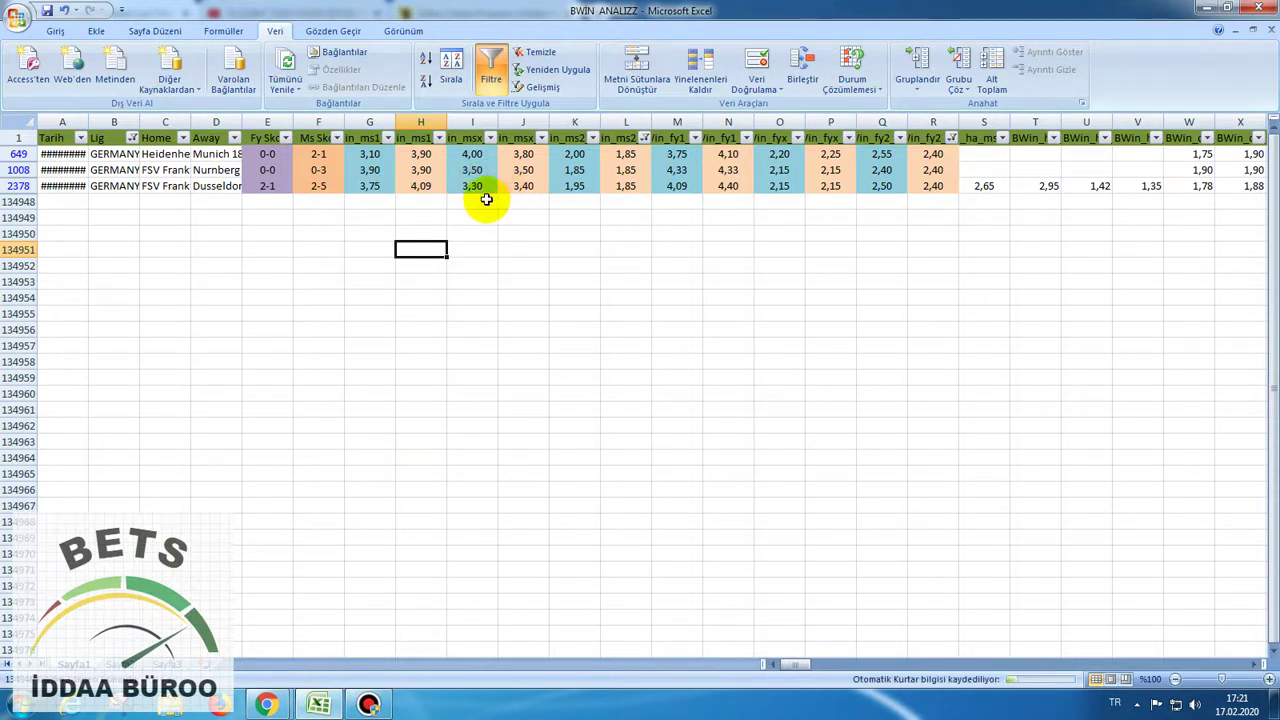
left_click(318, 705)
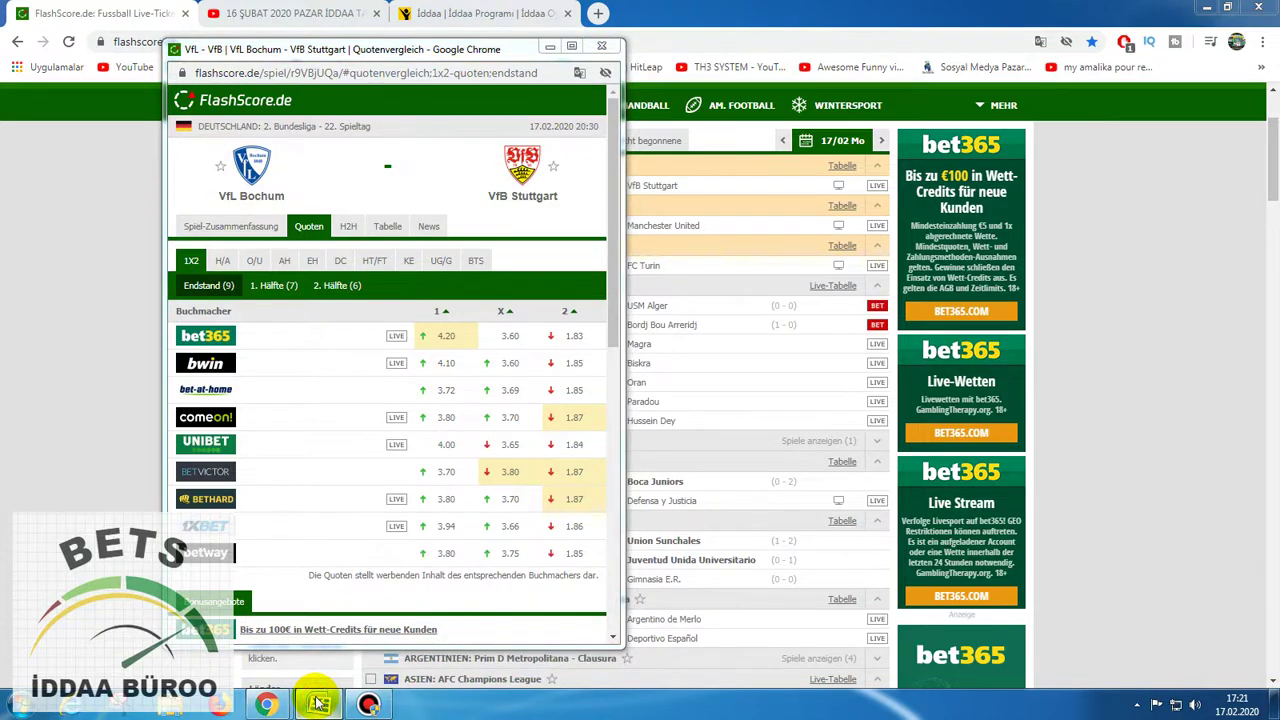
left_click(318, 705)
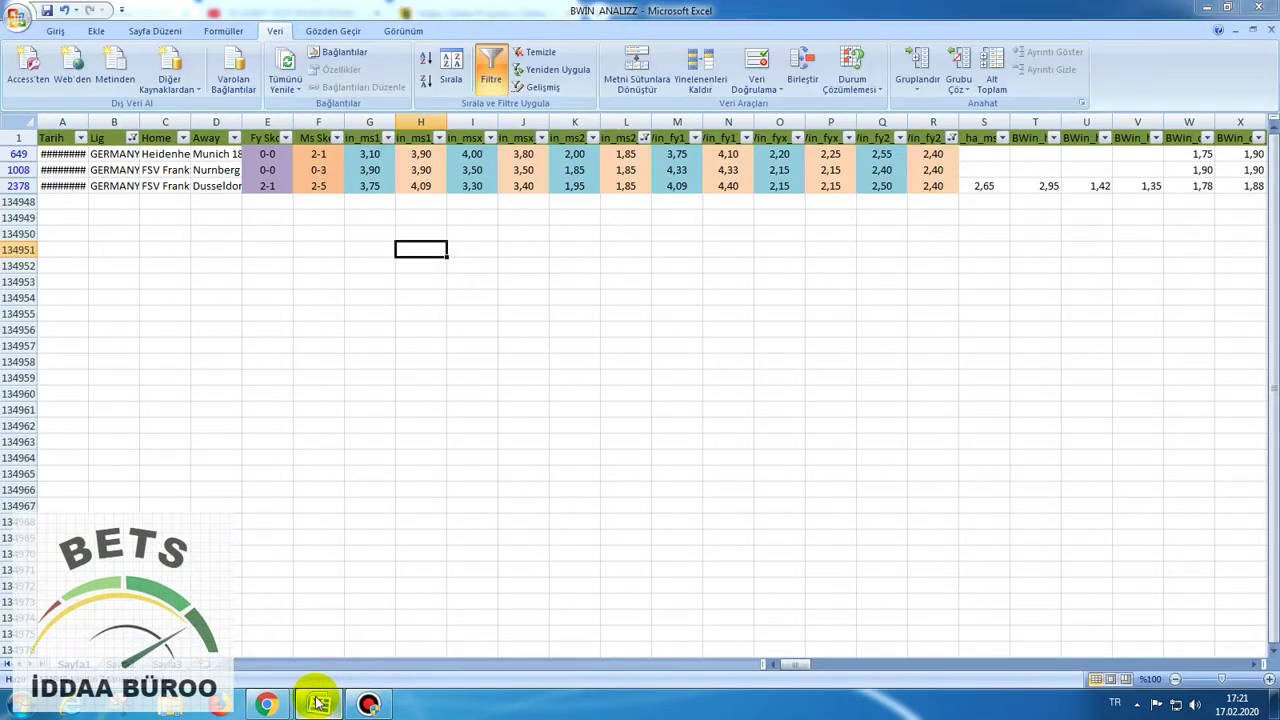
left_click(318, 705)
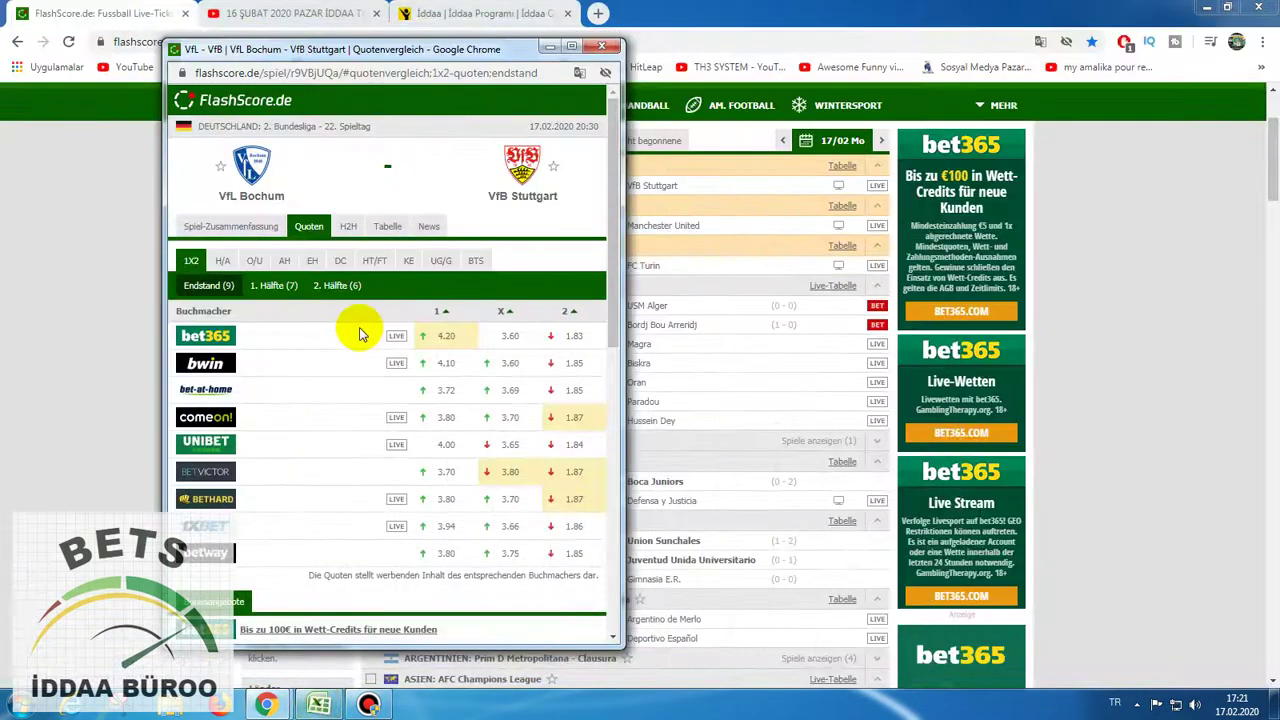
left_click(601, 46)
left_click(527, 12)
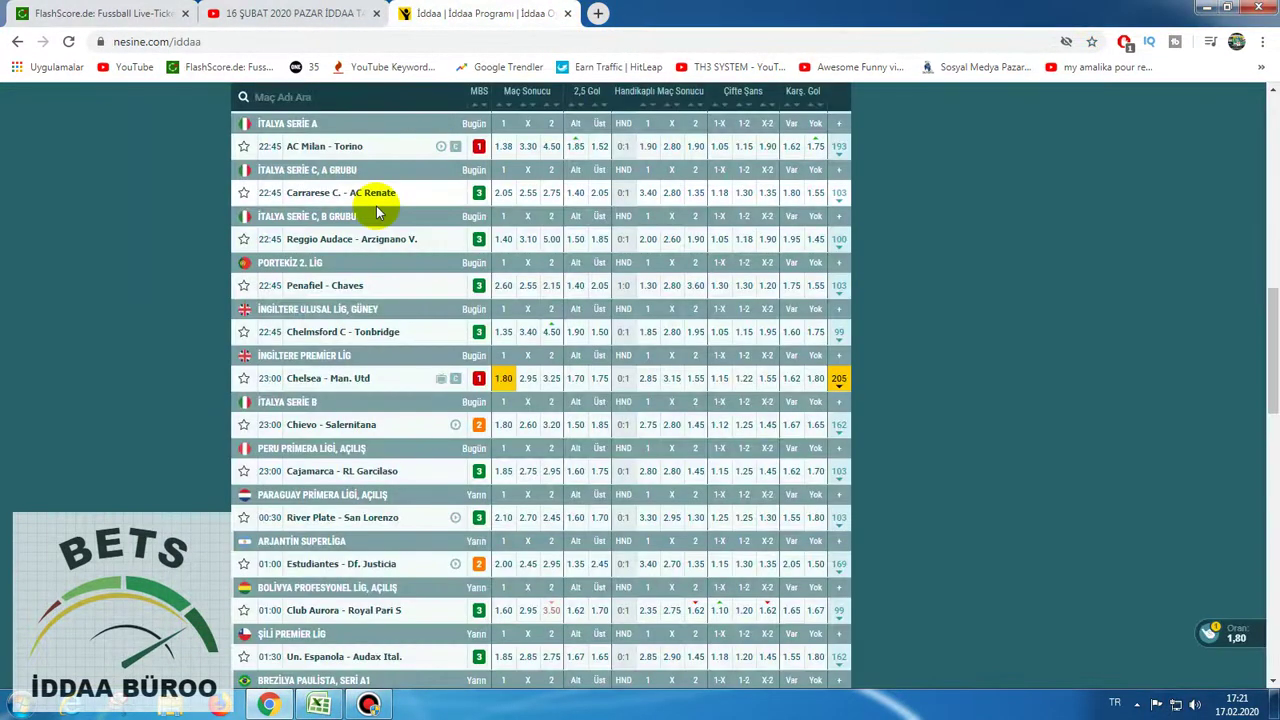
Add Bochum–Stuttgart over 2.5 goals at 1.45 to the coupon, totalling 2,61.
scroll(441, 203, "down", 2)
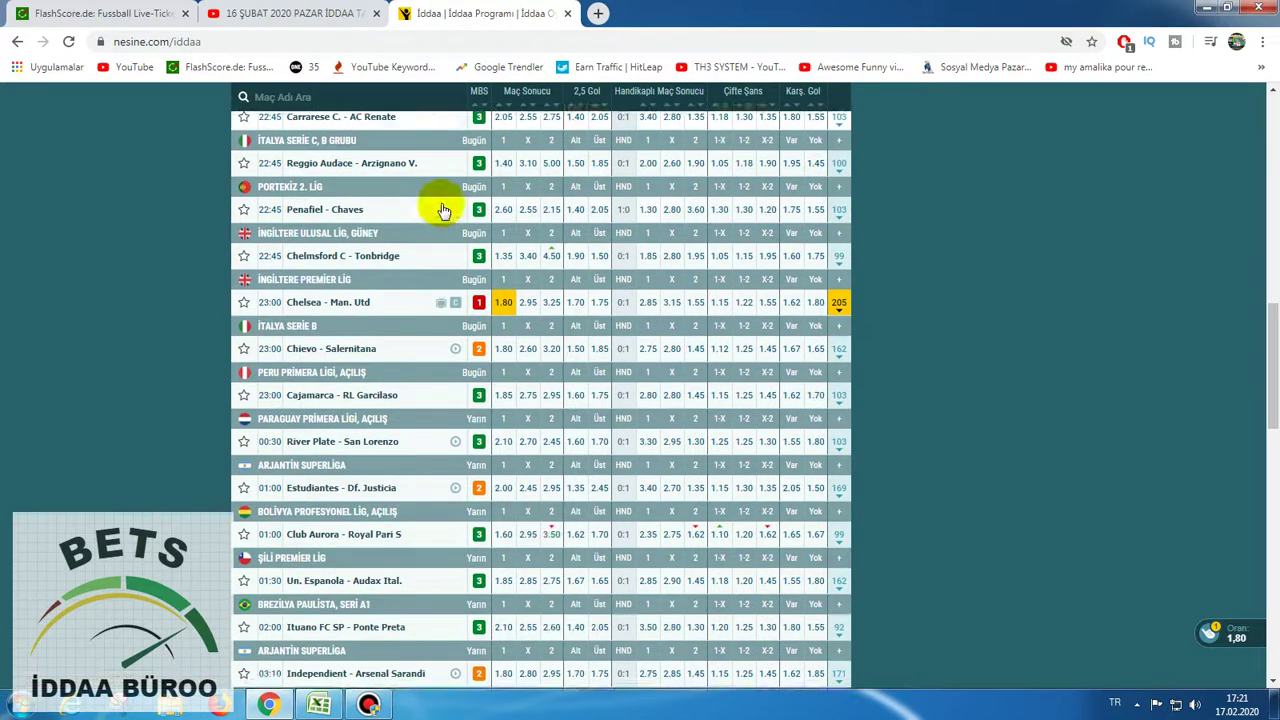
scroll(447, 213, "up", 1)
scroll(447, 213, "up", 2)
scroll(449, 214, "up", 2)
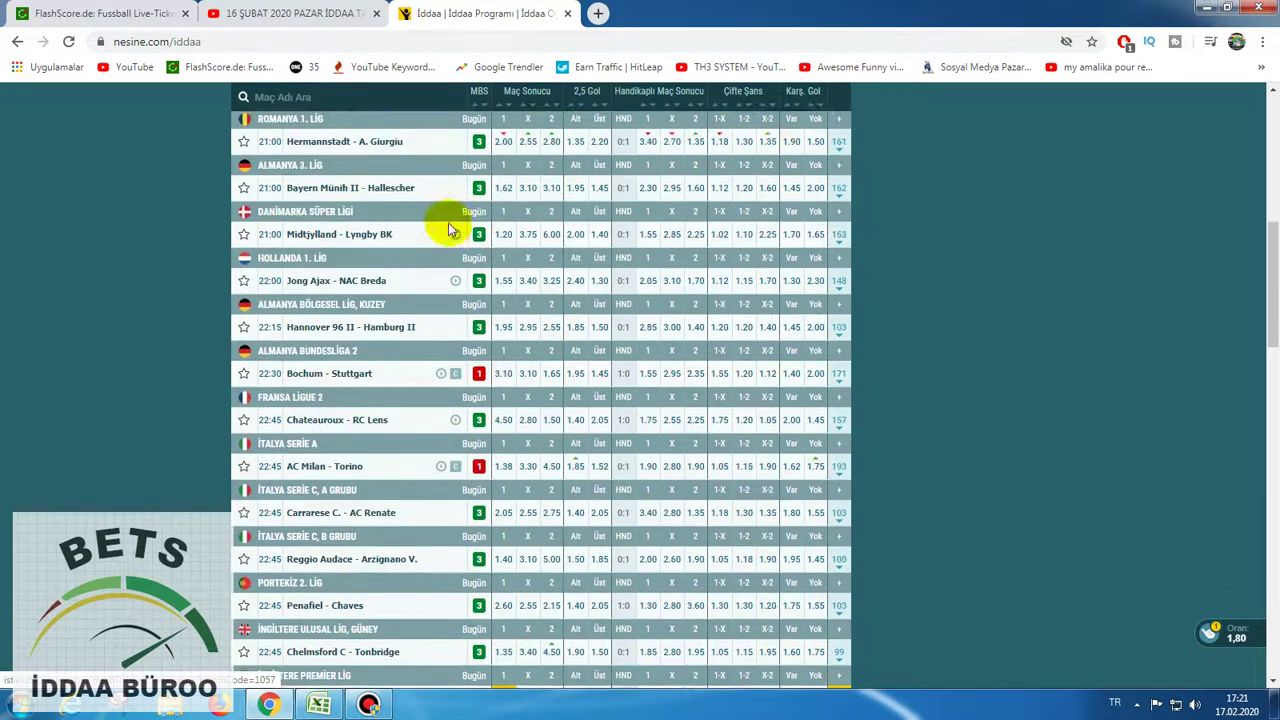
left_click(600, 386)
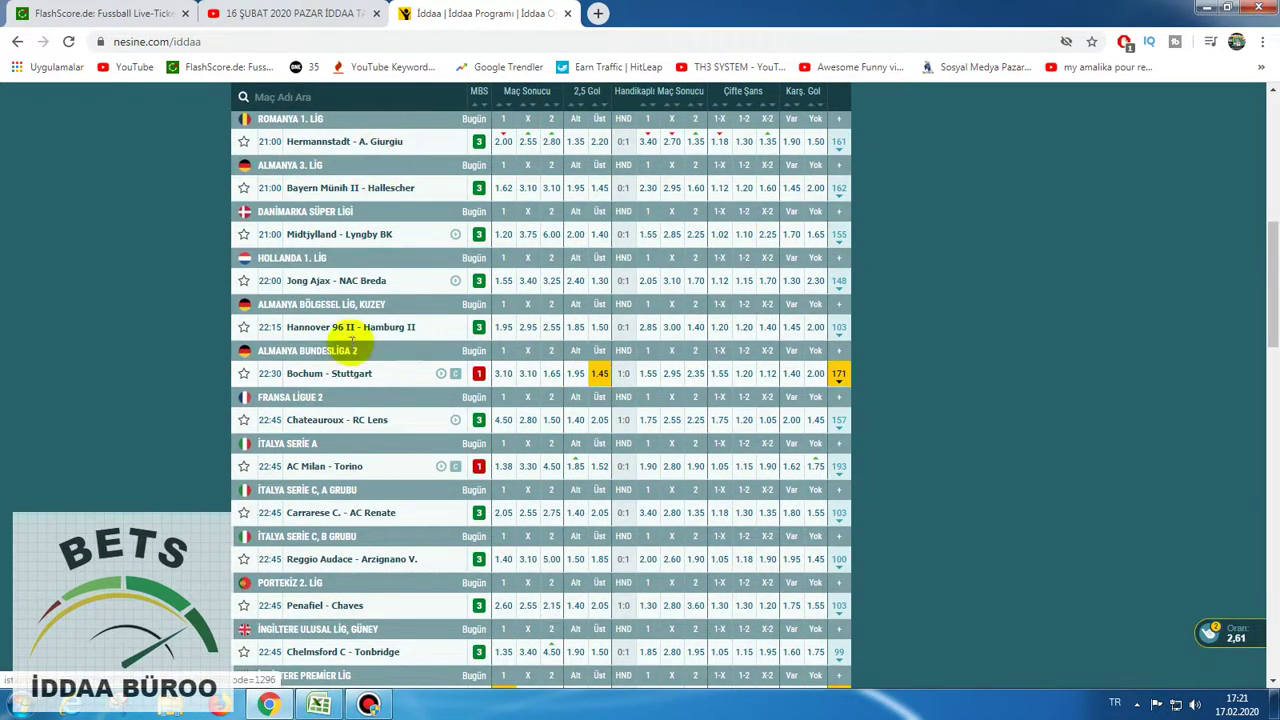
Clear all spreadsheet filters so every match row shows again.
left_click(311, 708)
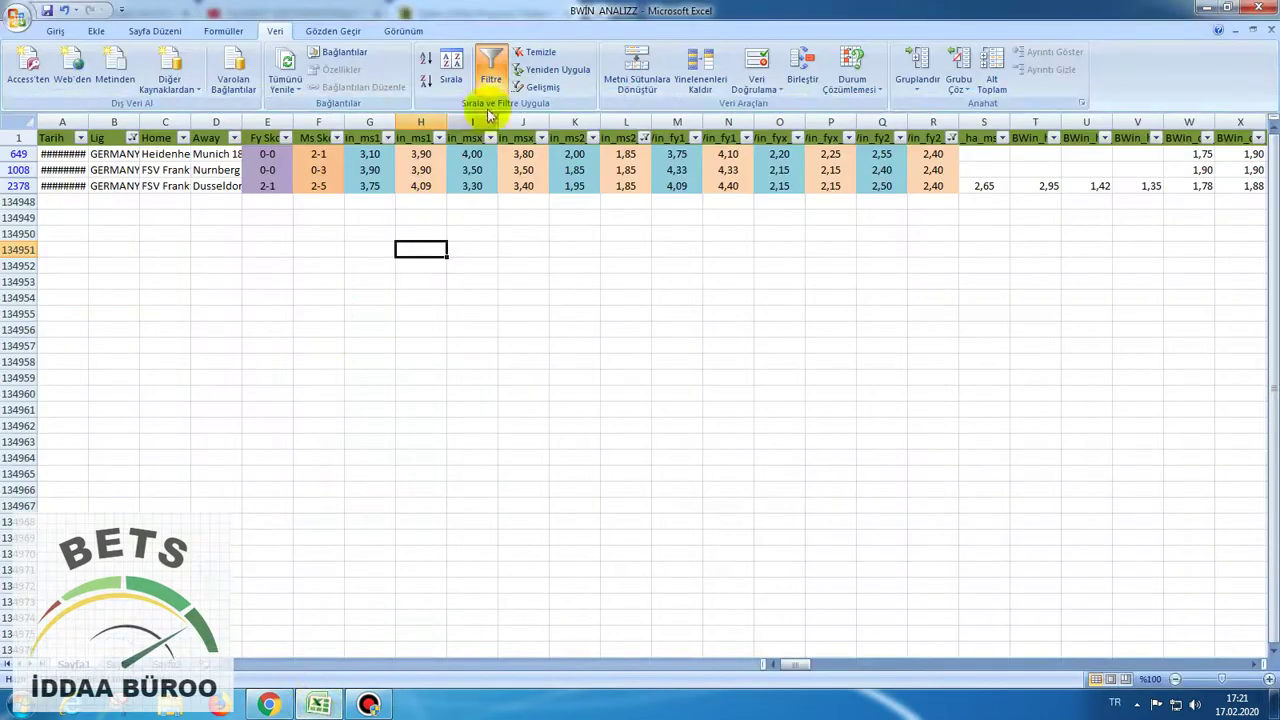
left_click(540, 52)
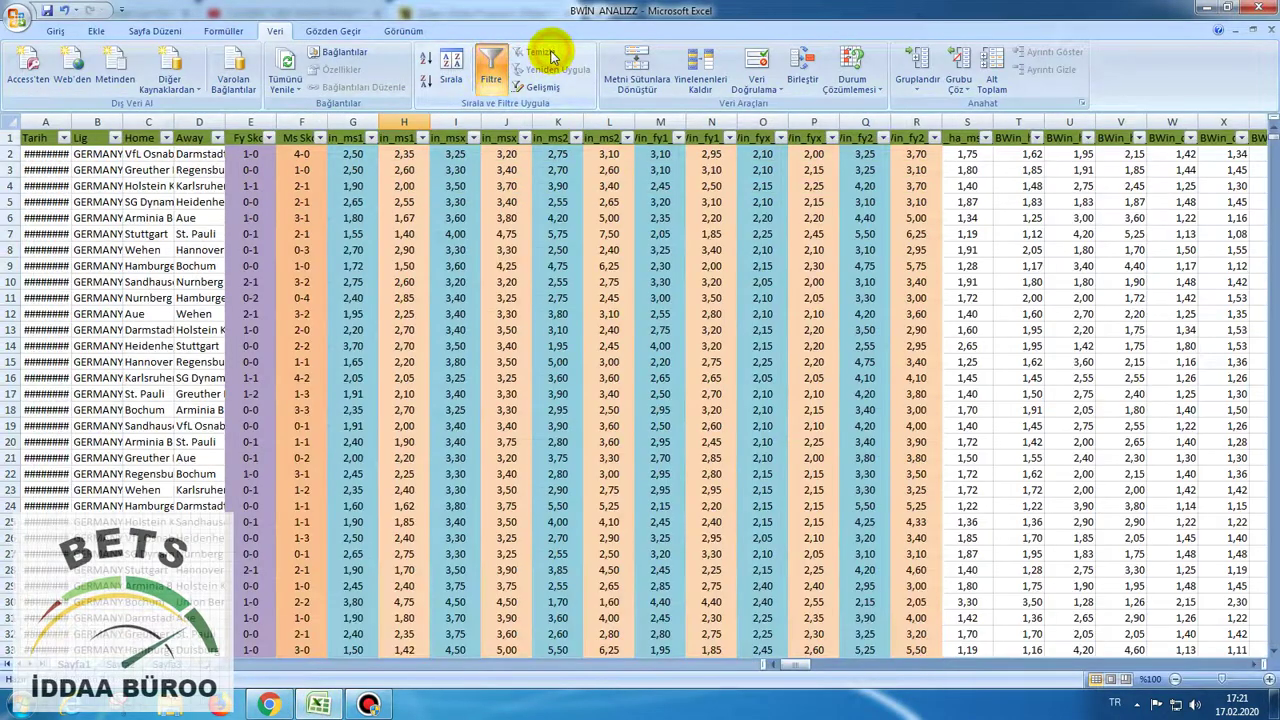
left_click(281, 710)
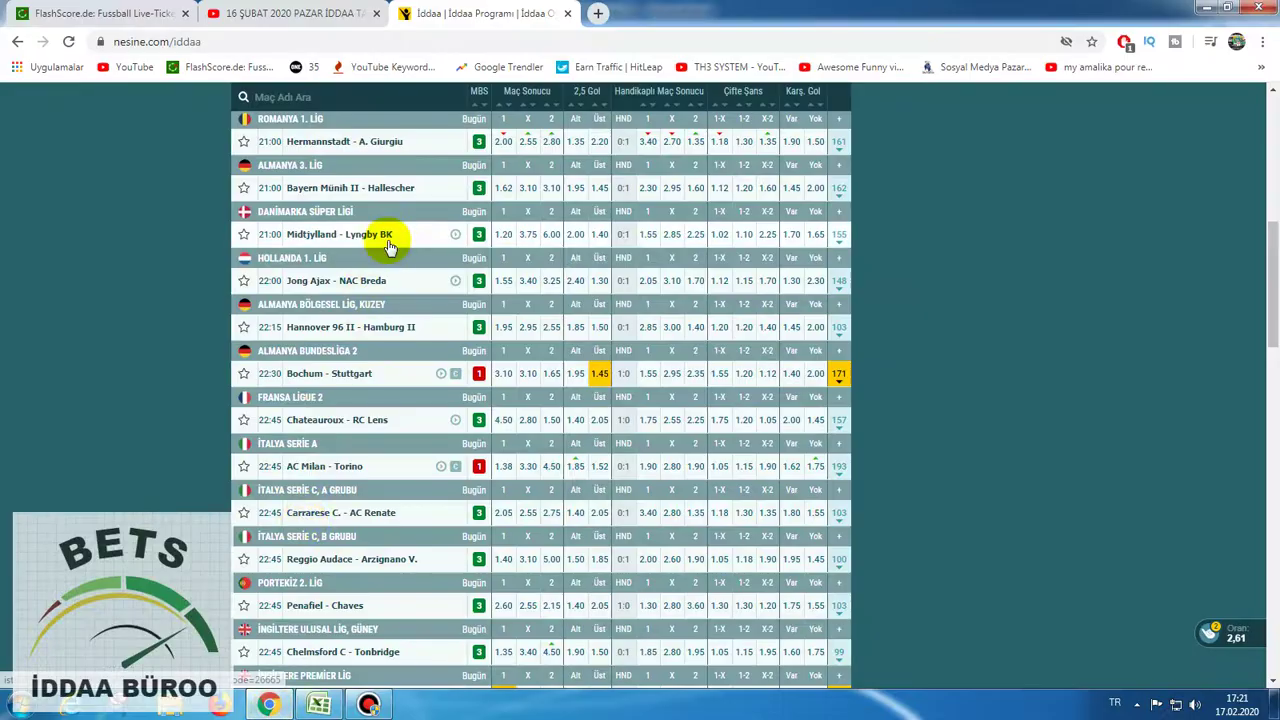
left_click(110, 13)
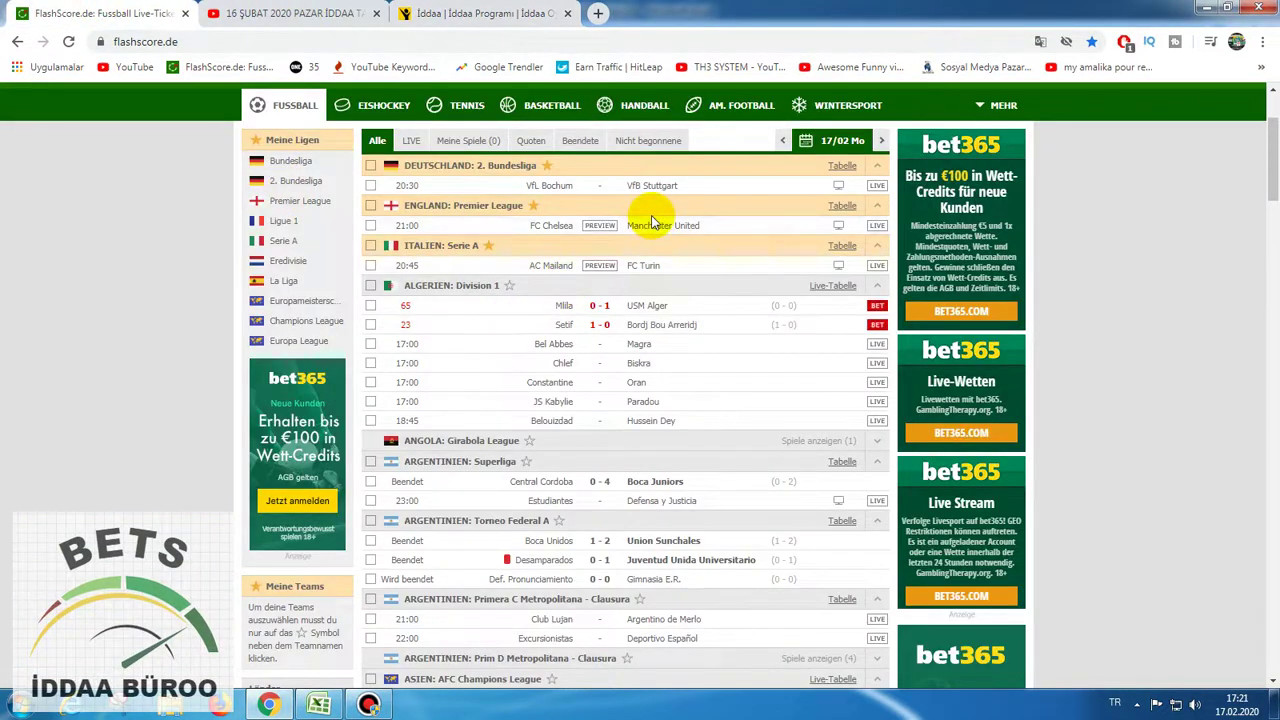
Check FlashScore's AC Mailand – FC Turin 1X2 odds (bwin 1.55/4.20/6.00).
left_click(600, 266)
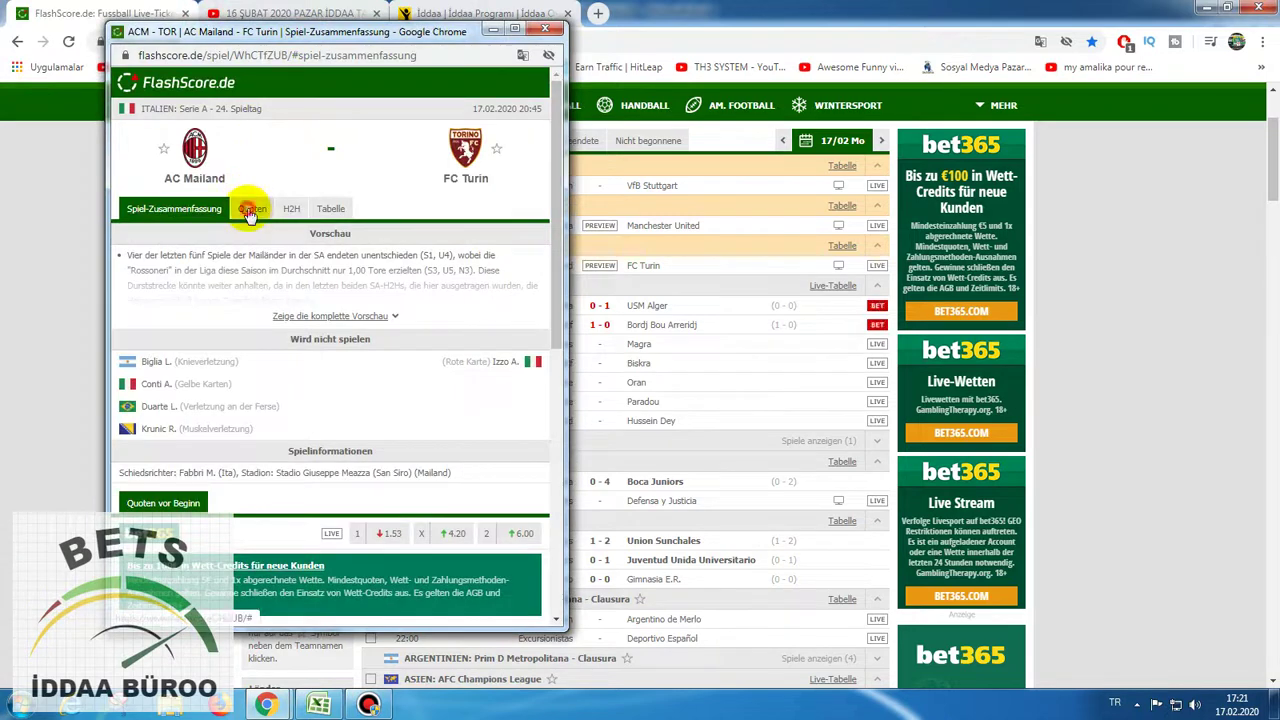
left_click(252, 208)
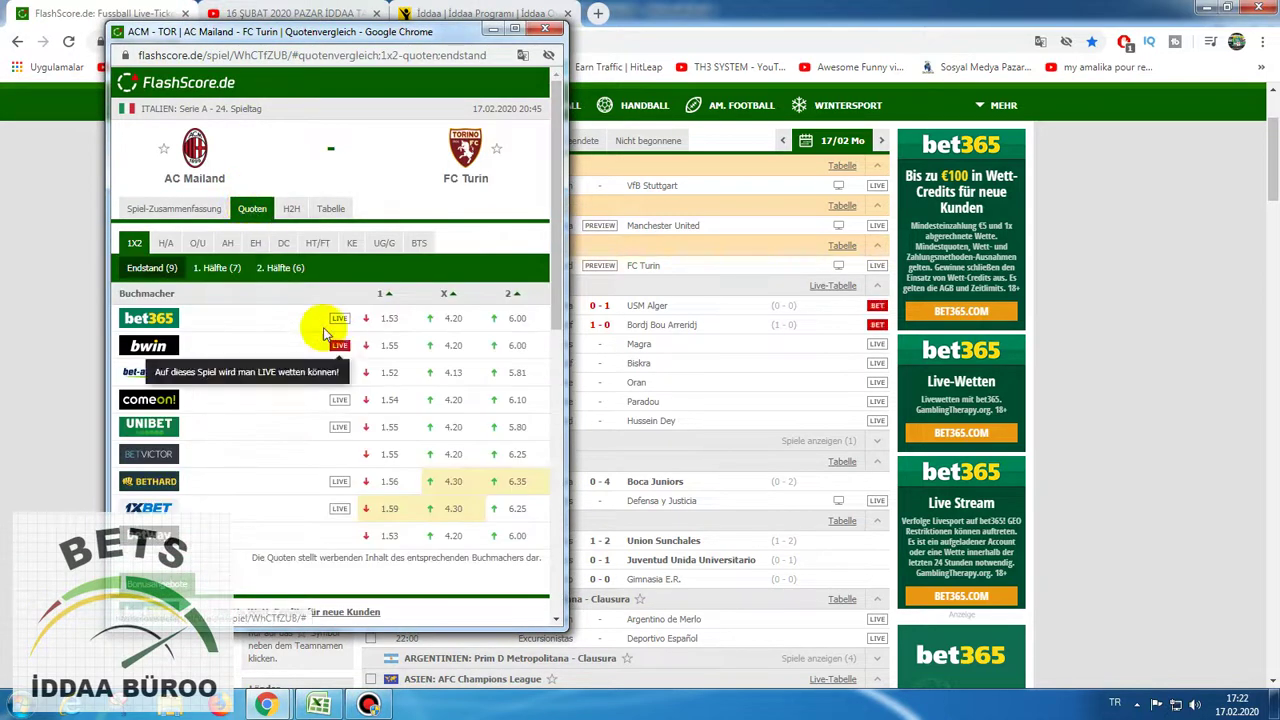
mouse_move(393, 350)
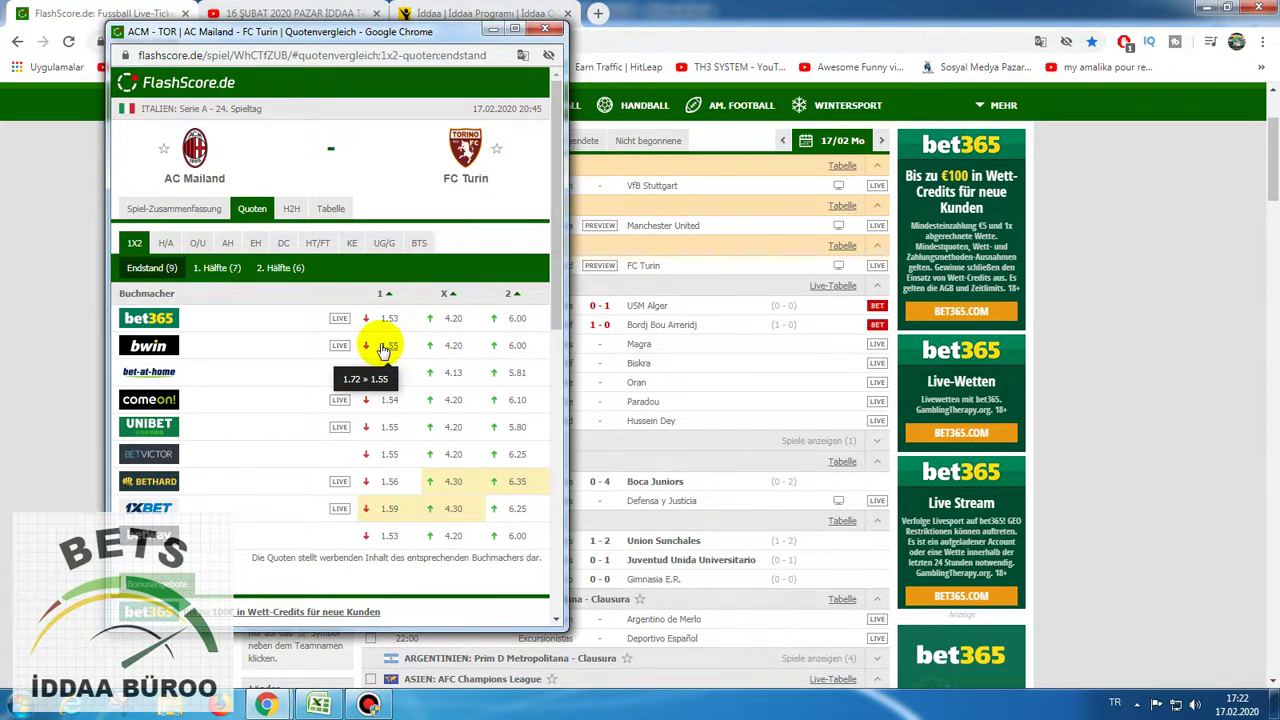
left_click(319, 705)
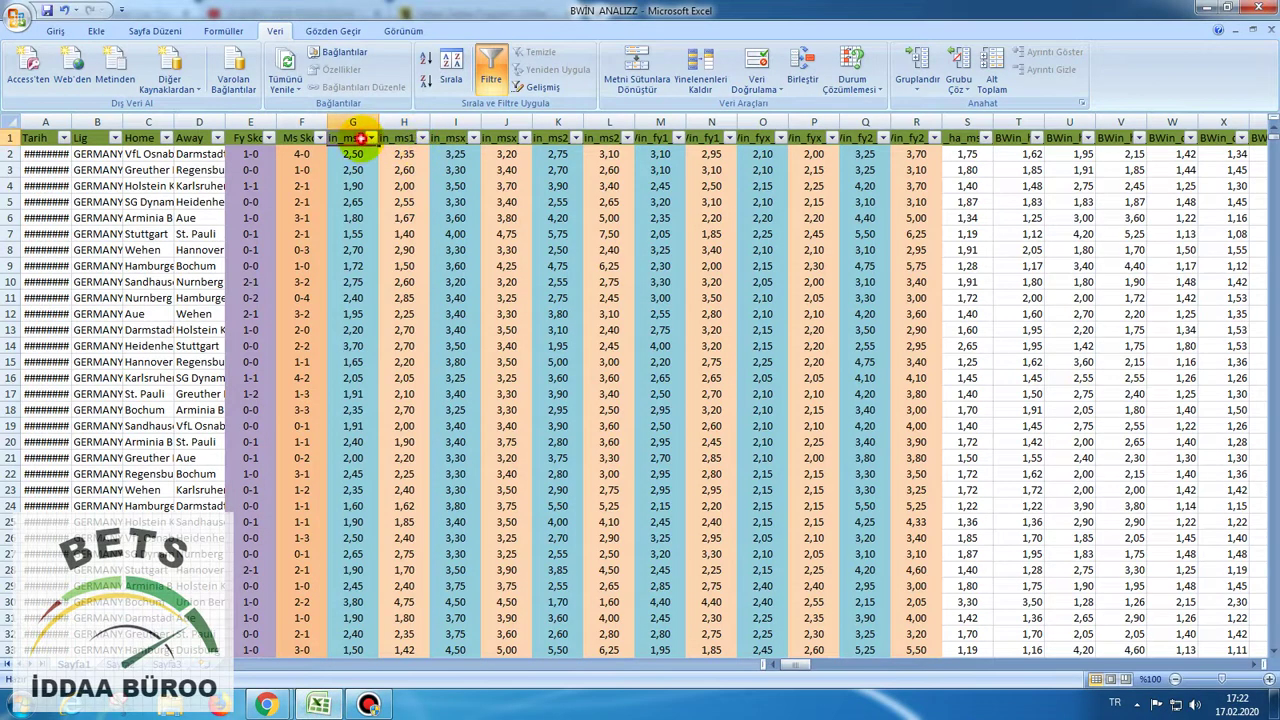
Filter column G to show only 1,72.
left_click(371, 137)
left_click(288, 264)
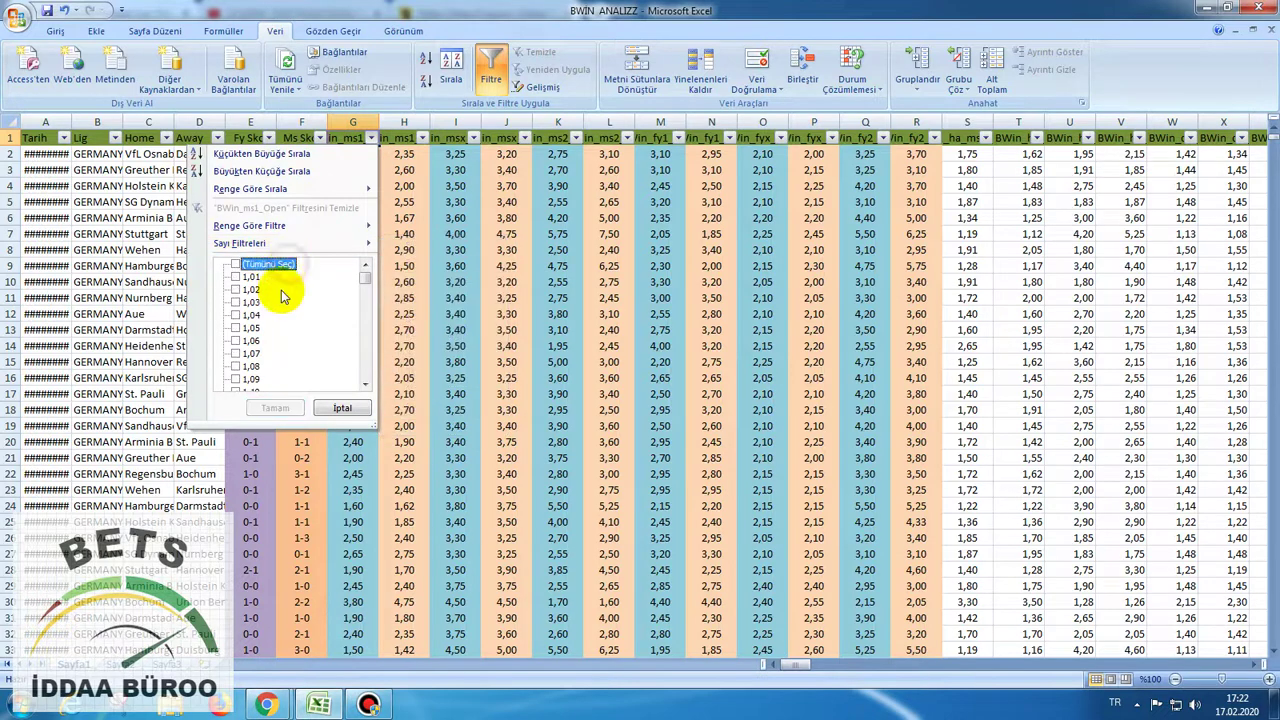
scroll(281, 318, "down", 2)
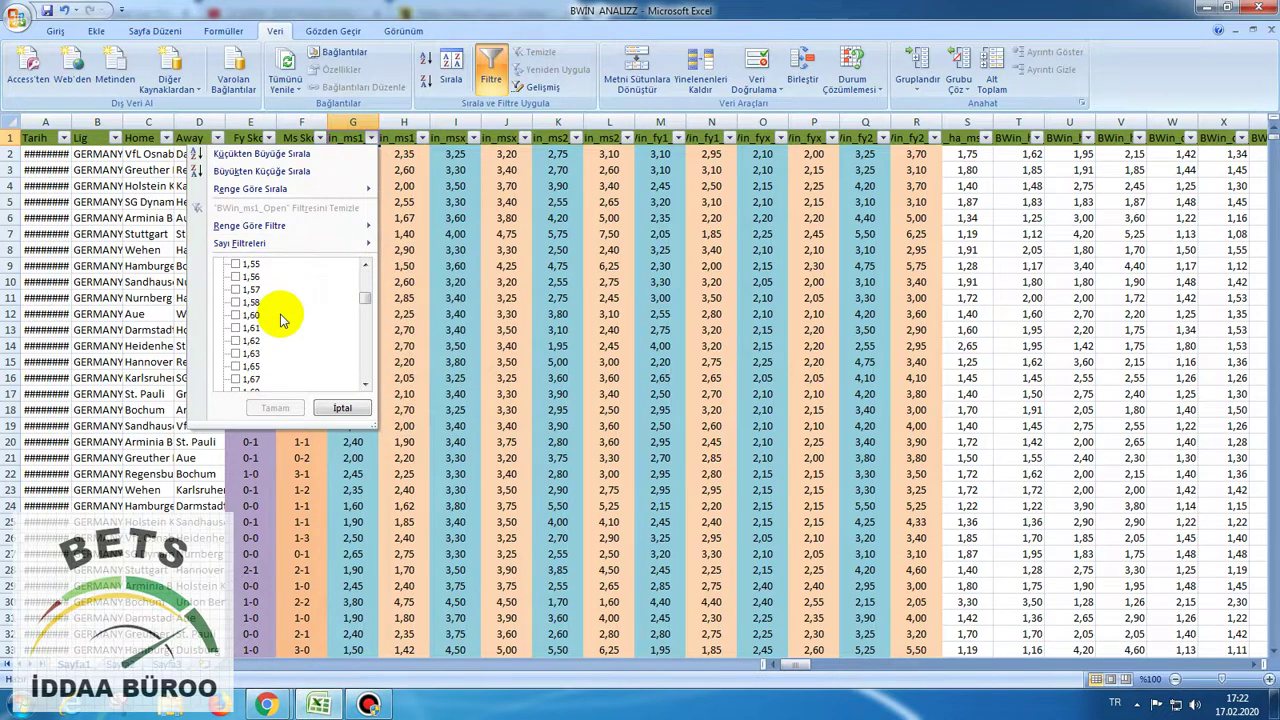
left_click(252, 315)
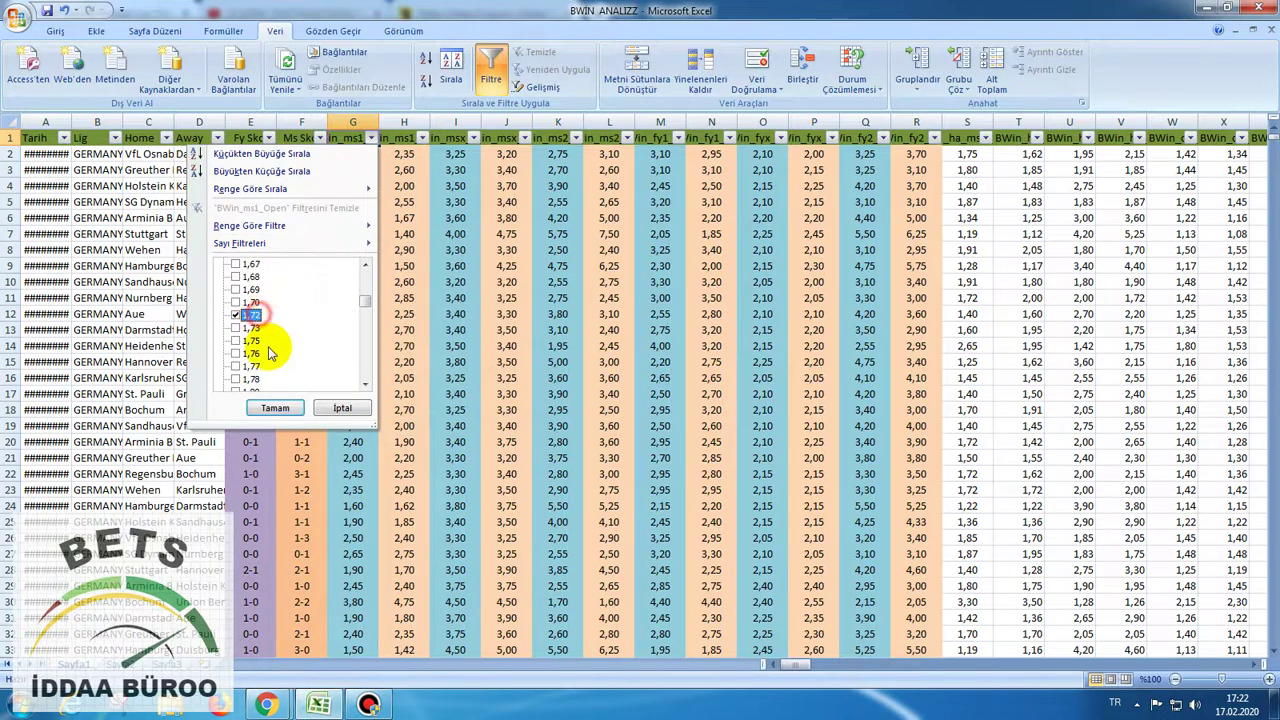
left_click(275, 408)
left_click(305, 705)
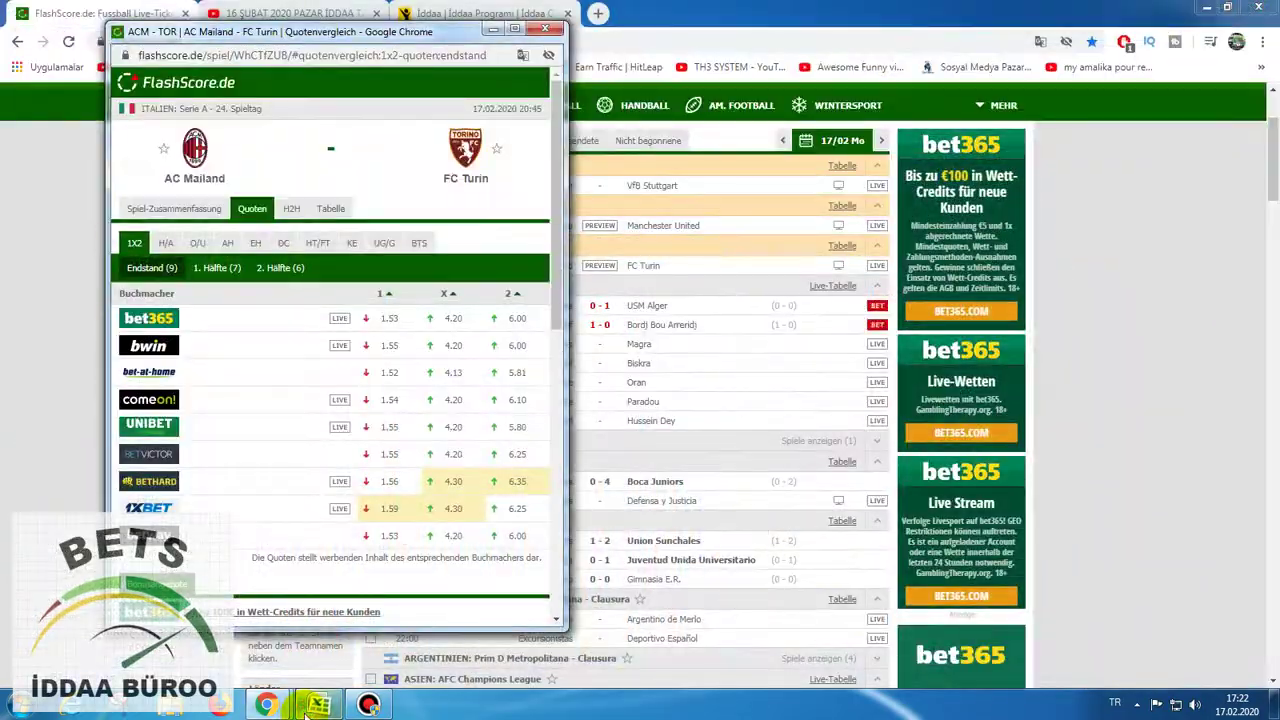
left_click(305, 705)
Filter column H to show only 1,55.
left_click(427, 137)
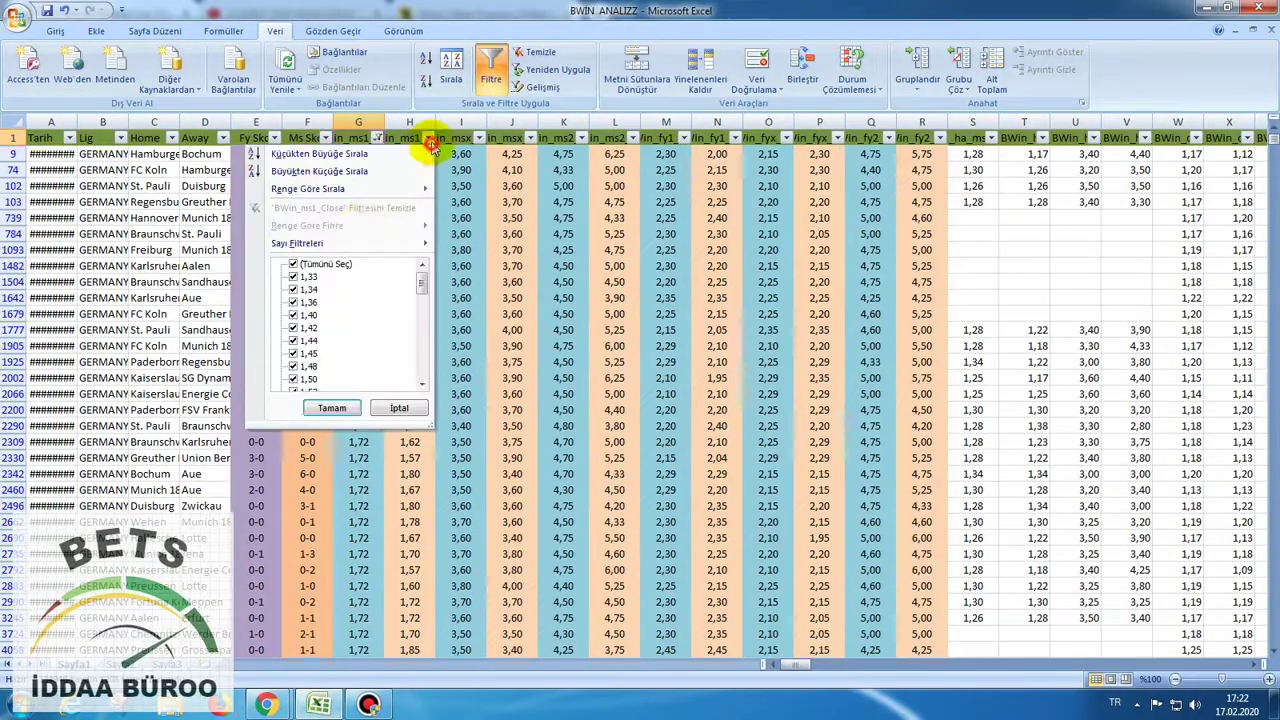
left_click(323, 266)
scroll(315, 365, "down", 1)
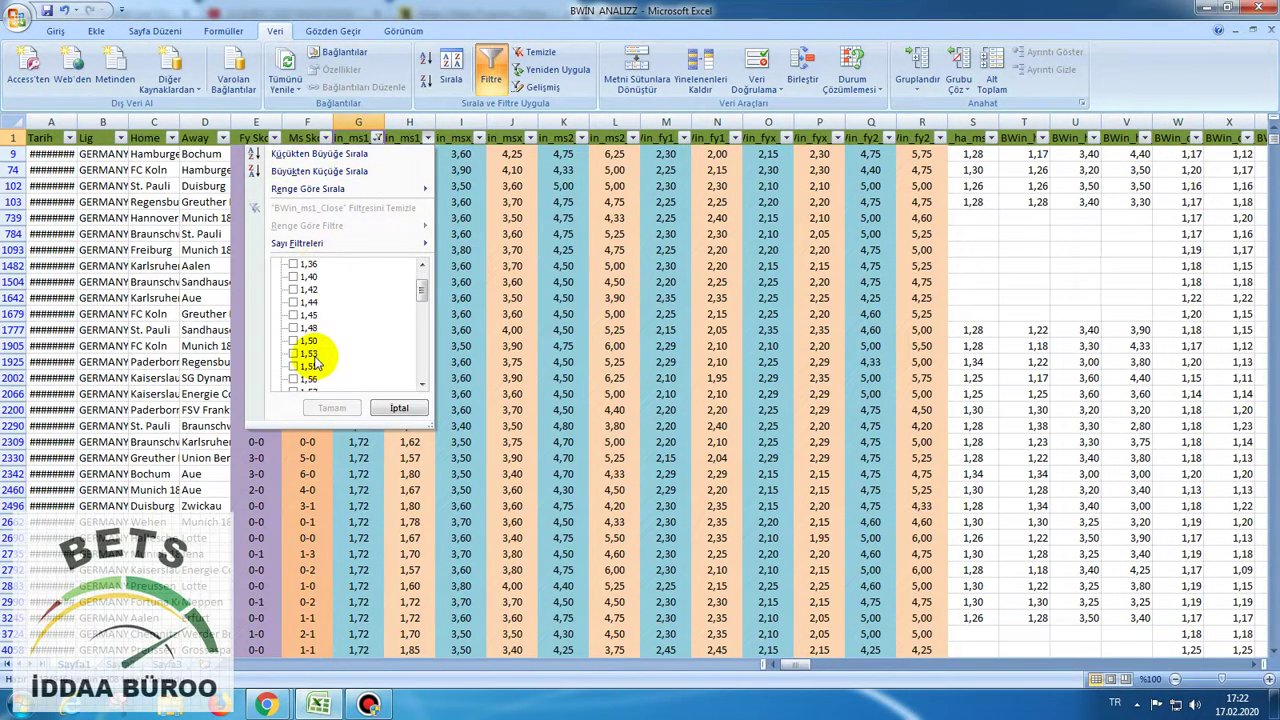
left_click(305, 328)
left_click(332, 408)
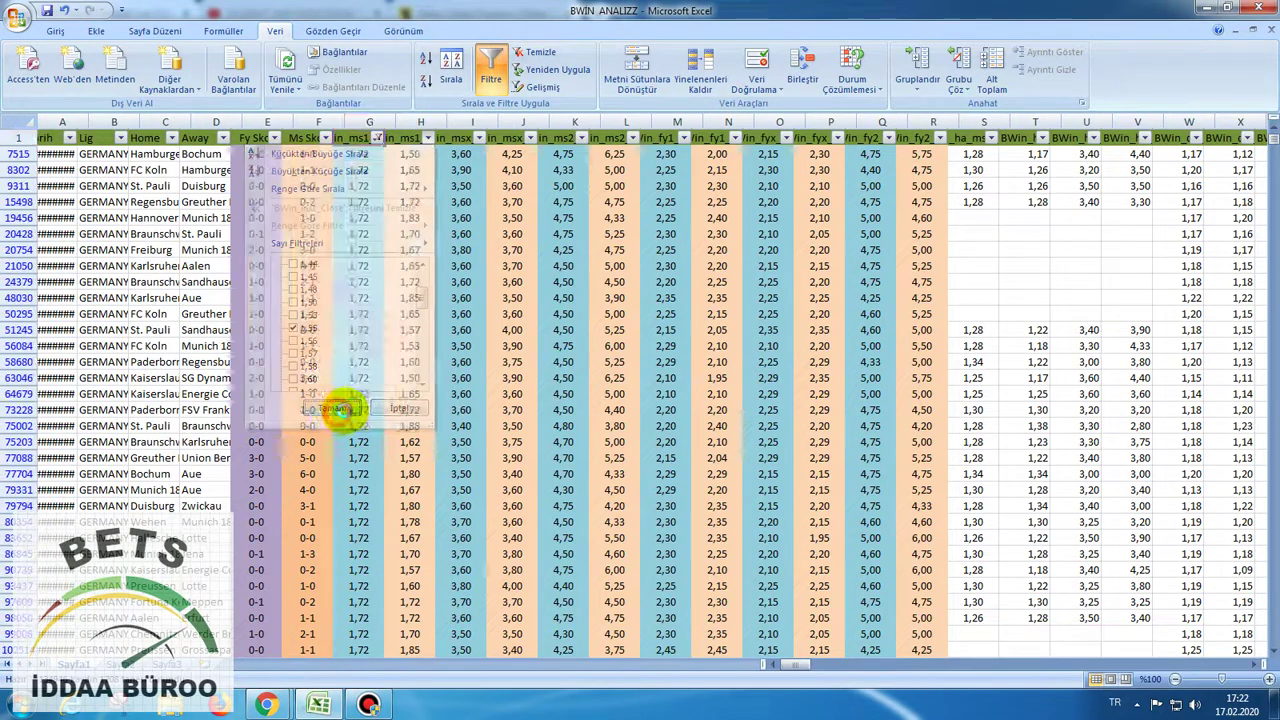
left_click(320, 705)
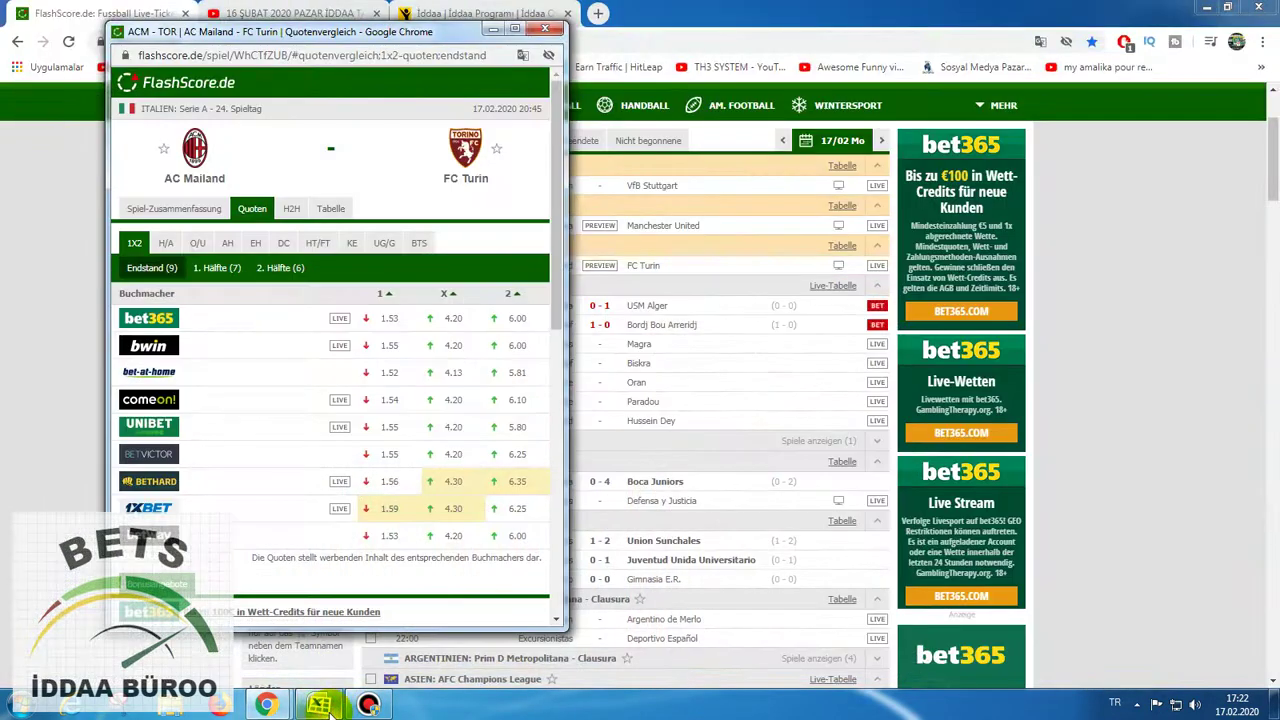
left_click(320, 705)
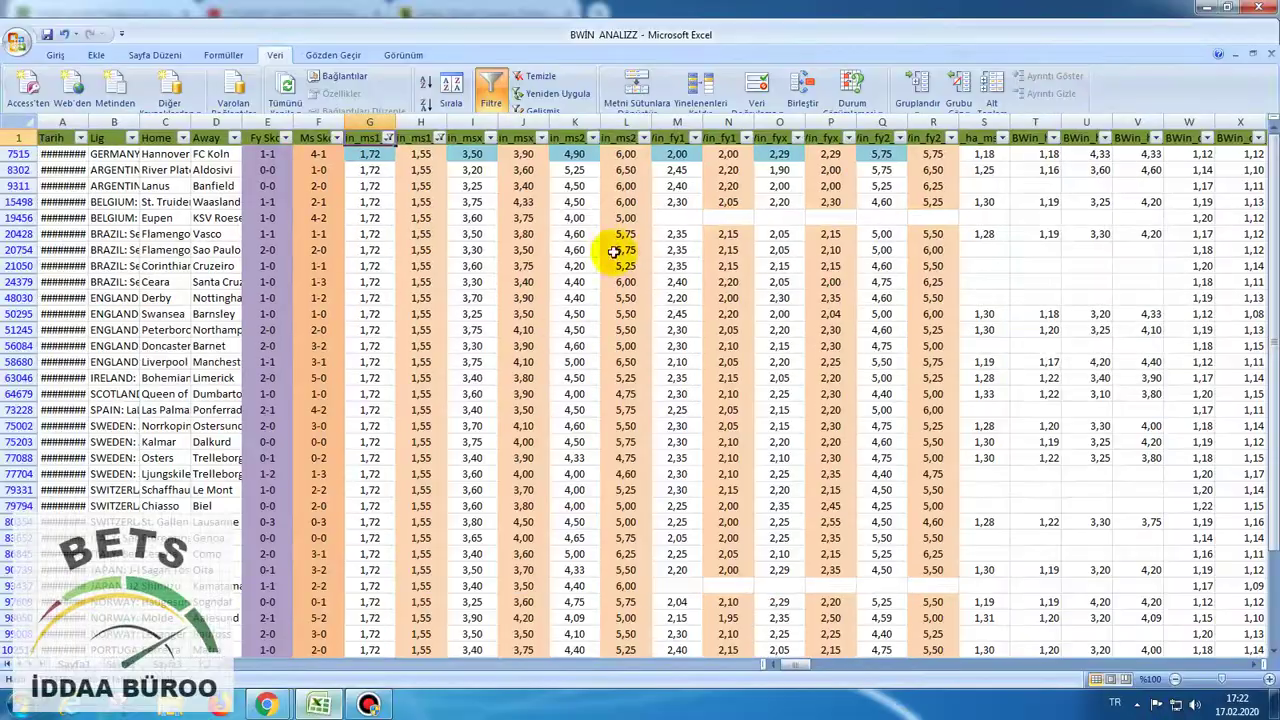
Filter column J to 4,20, leaving Molde–Aalesund and Valencia–Bayer Leverkusen.
left_click(541, 137)
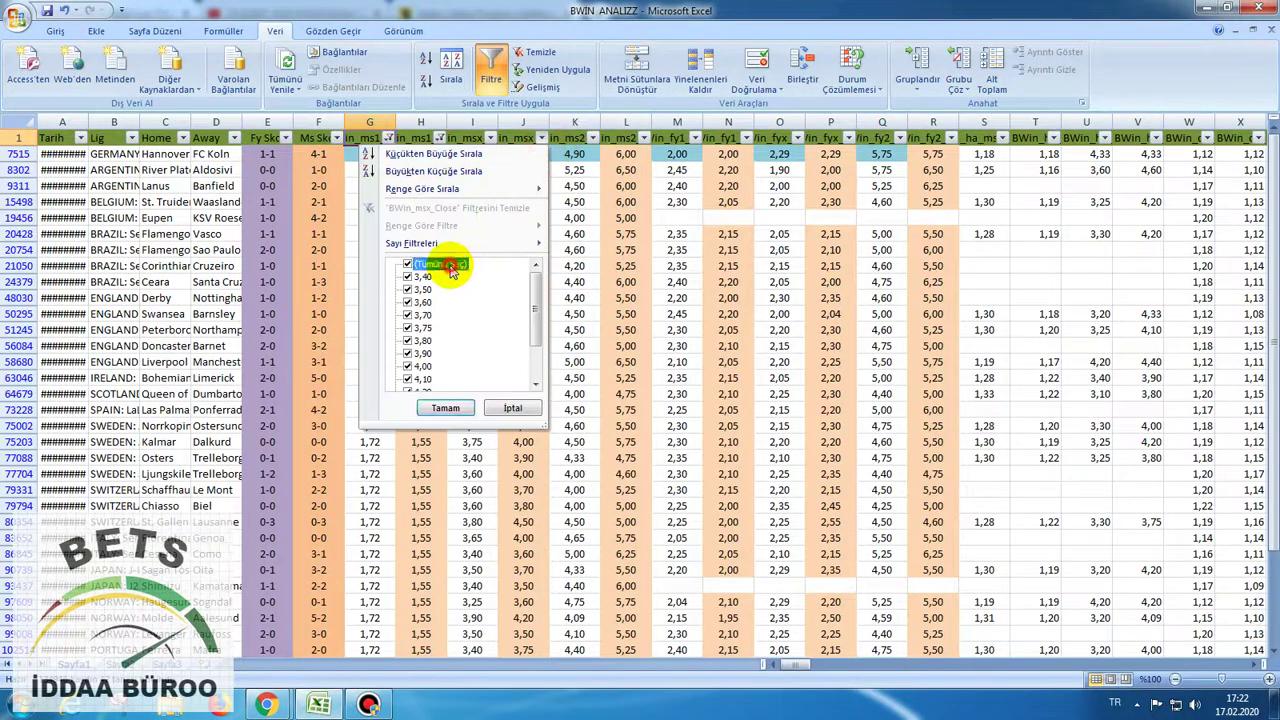
scroll(433, 318, "down", 4)
left_click(420, 340)
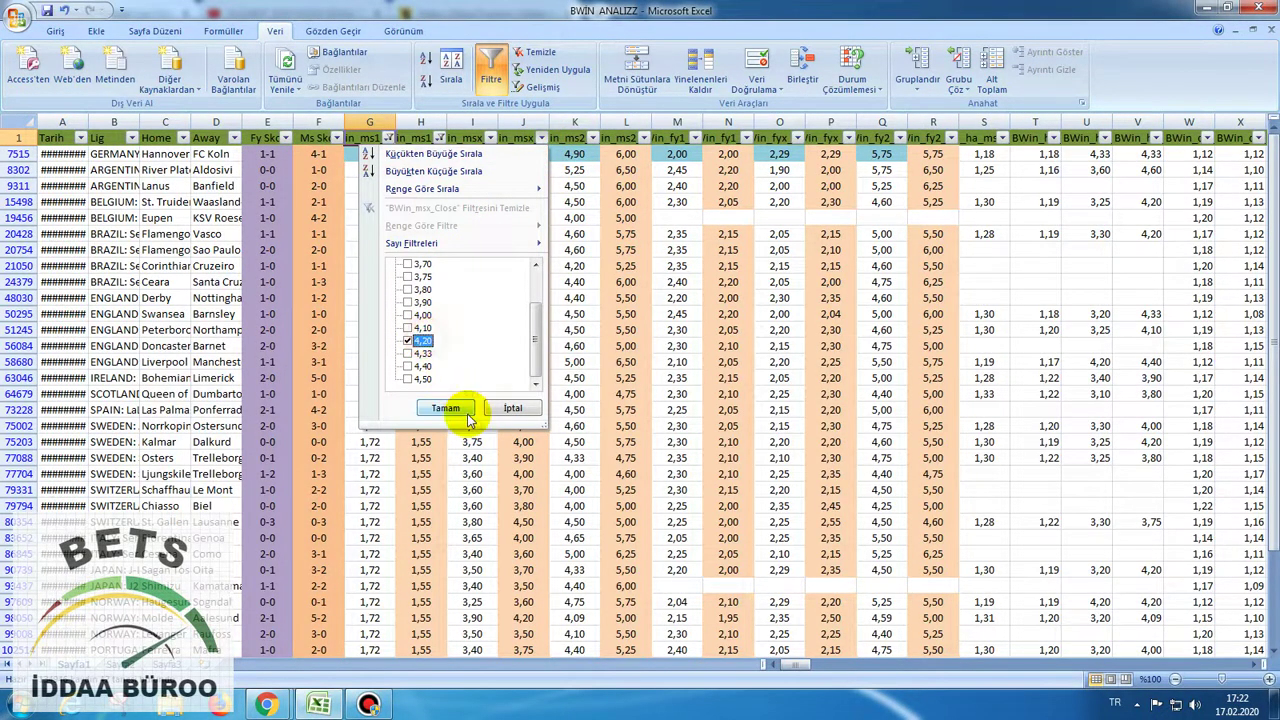
left_click(445, 407)
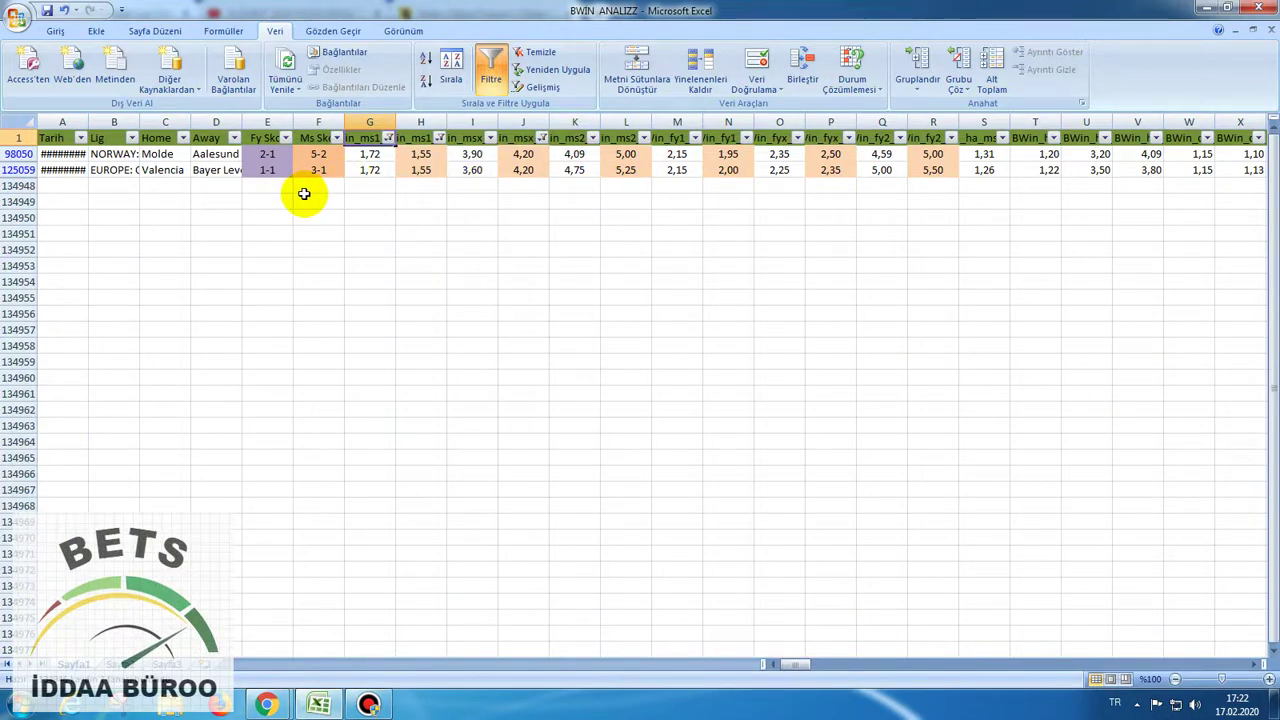
left_click(319, 705)
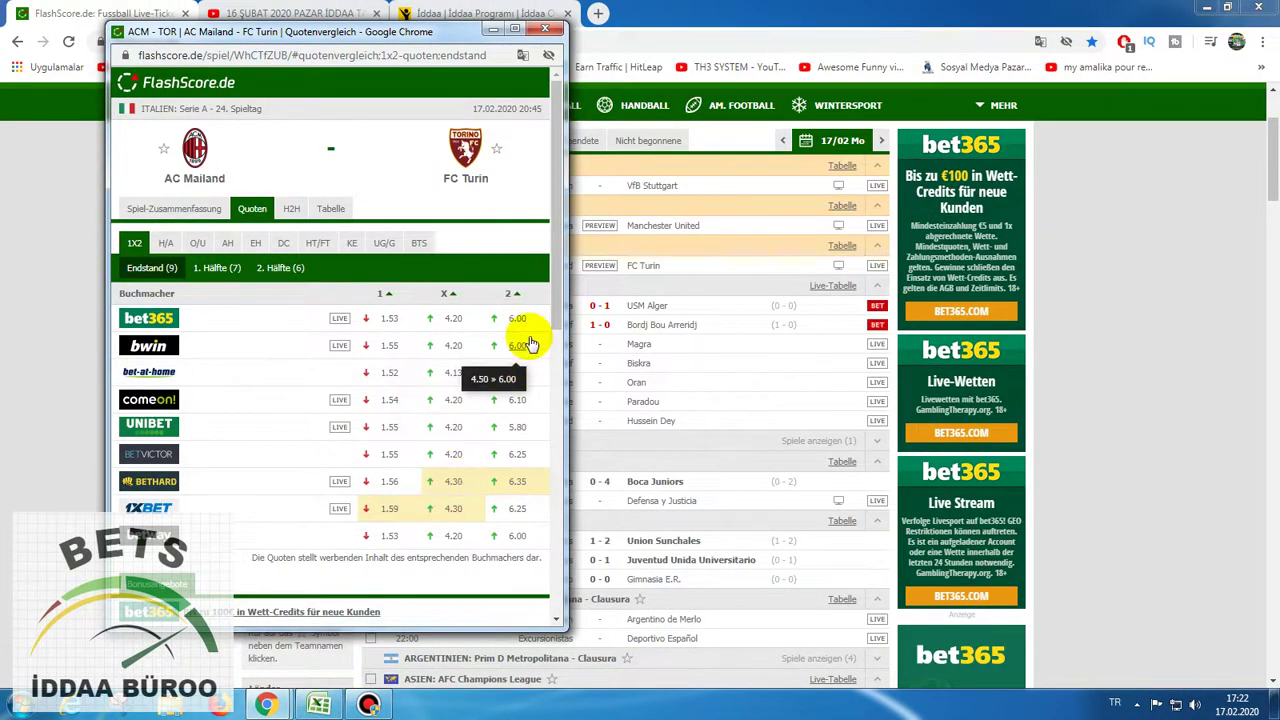
Compare Milan–Turin first-half odds (bwin 2.05/2.25/5.50) with the two filtered matches.
left_click(322, 705)
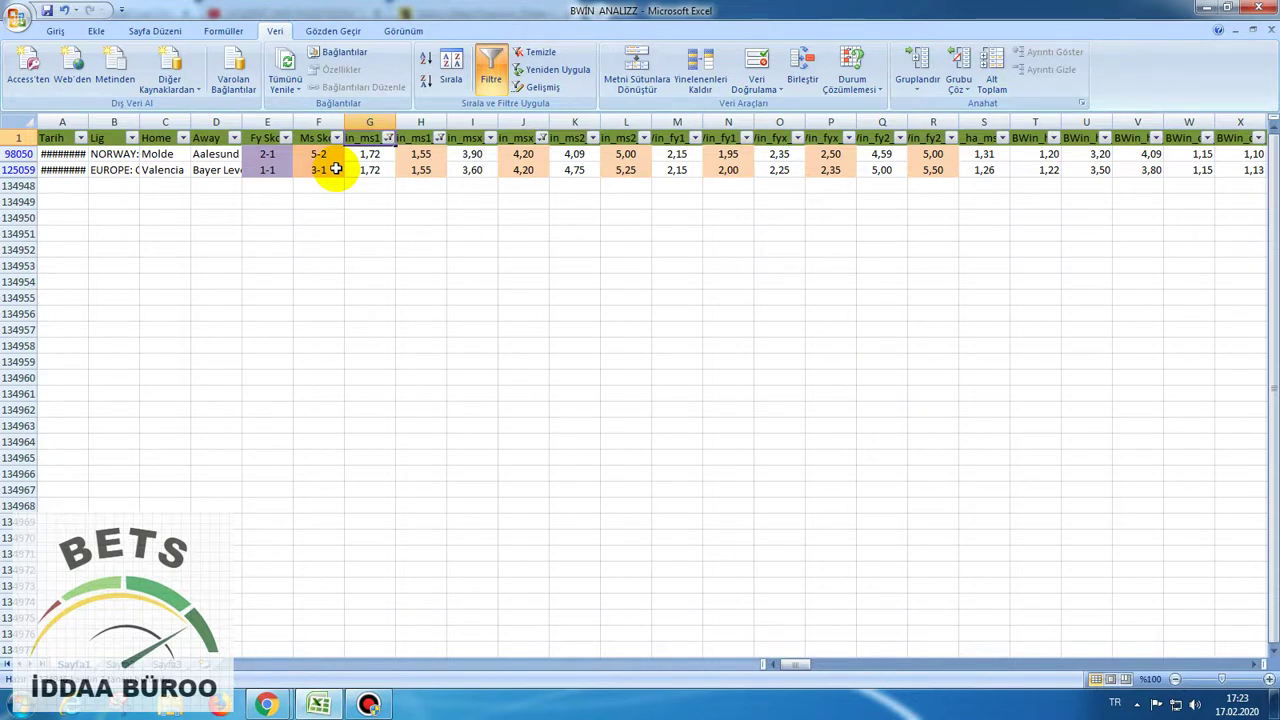
left_click(319, 705)
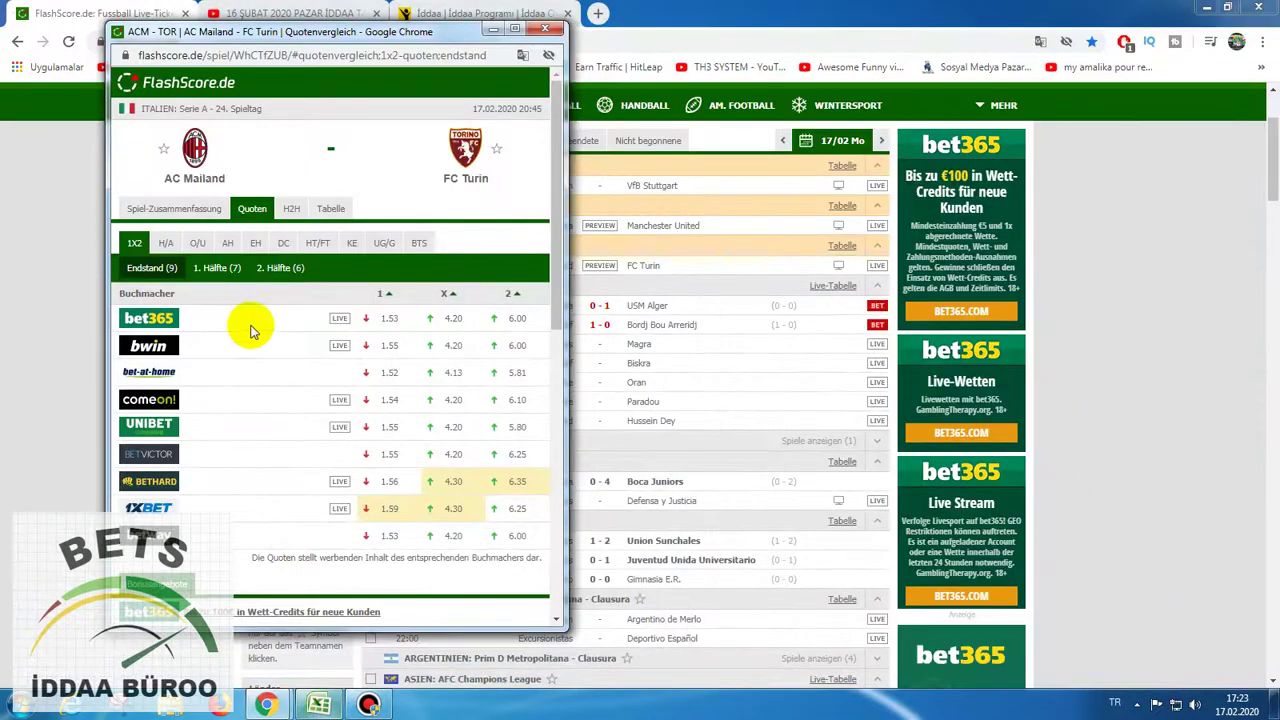
left_click(214, 267)
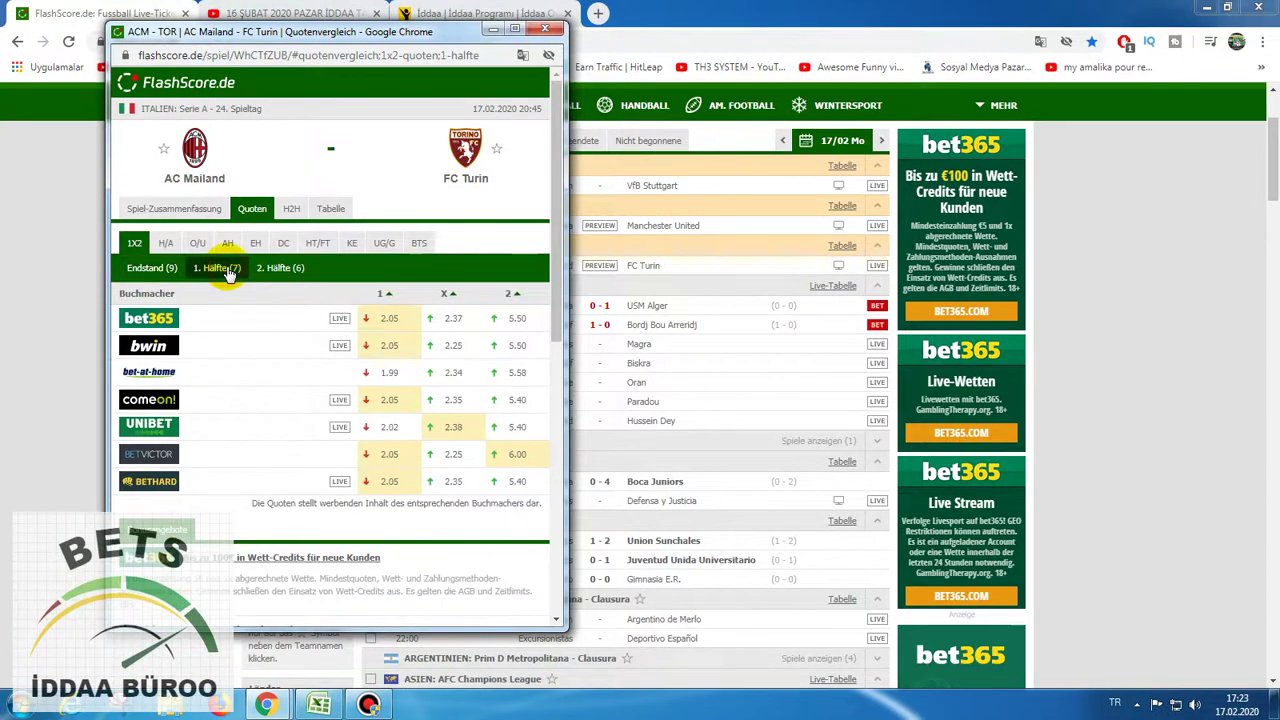
left_click(319, 706)
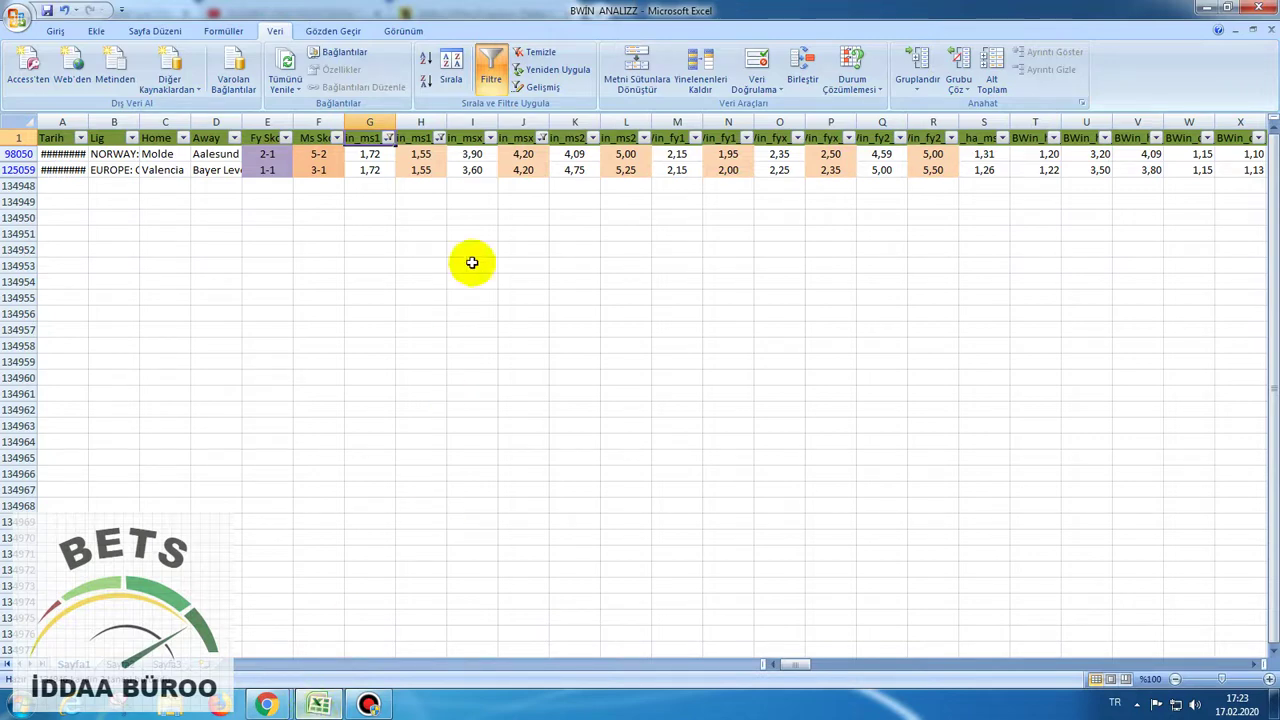
Clear the spreadsheet filters and close the FlashScore odds popup.
left_click(551, 57)
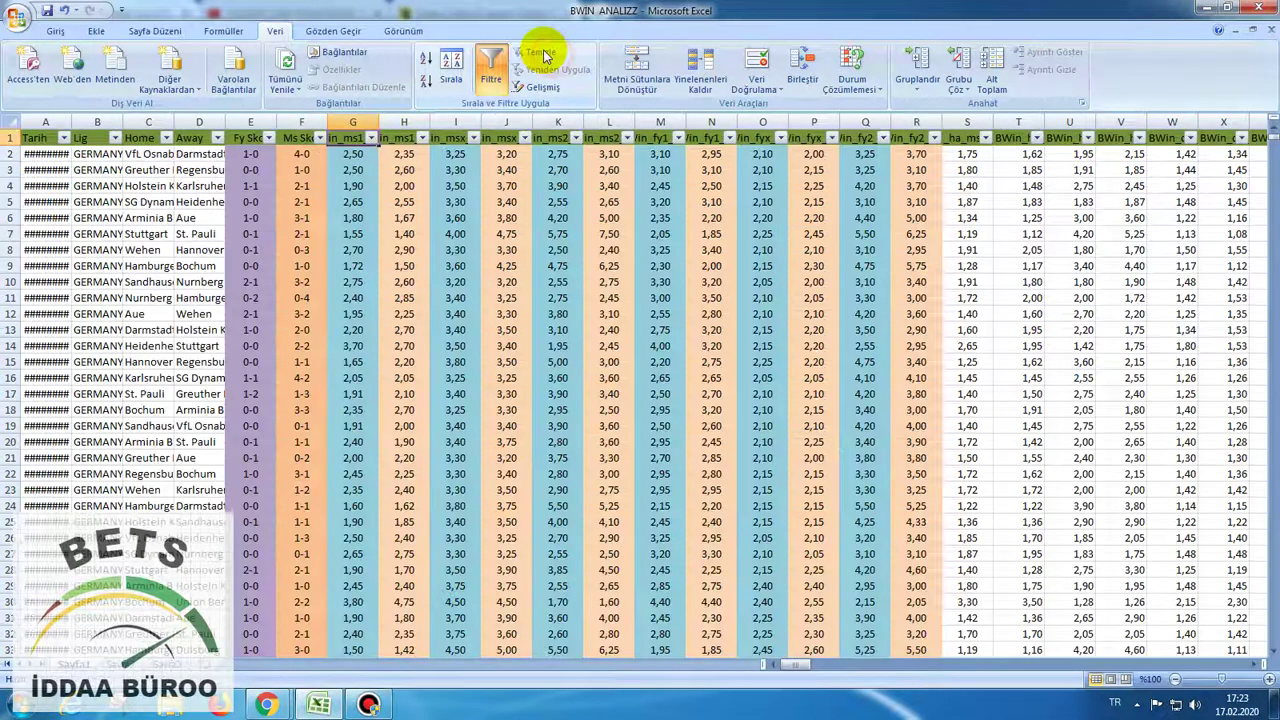
left_click(1207, 8)
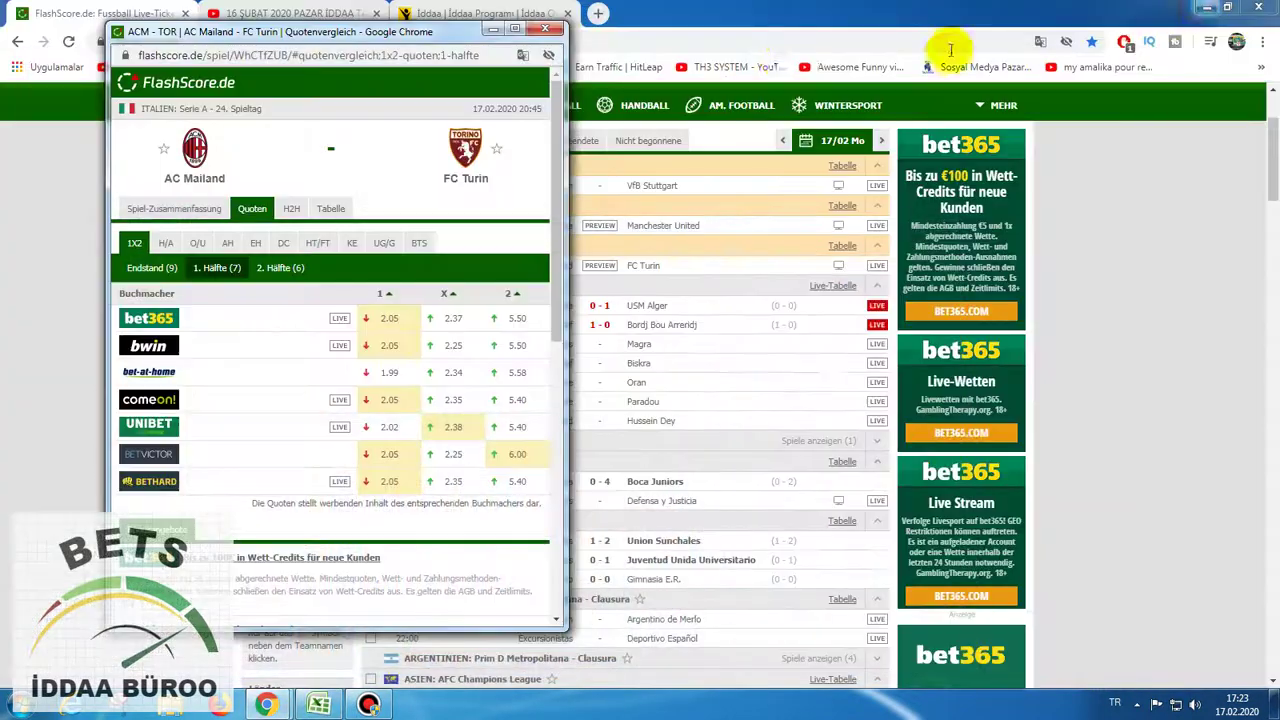
left_click(545, 28)
left_click(478, 12)
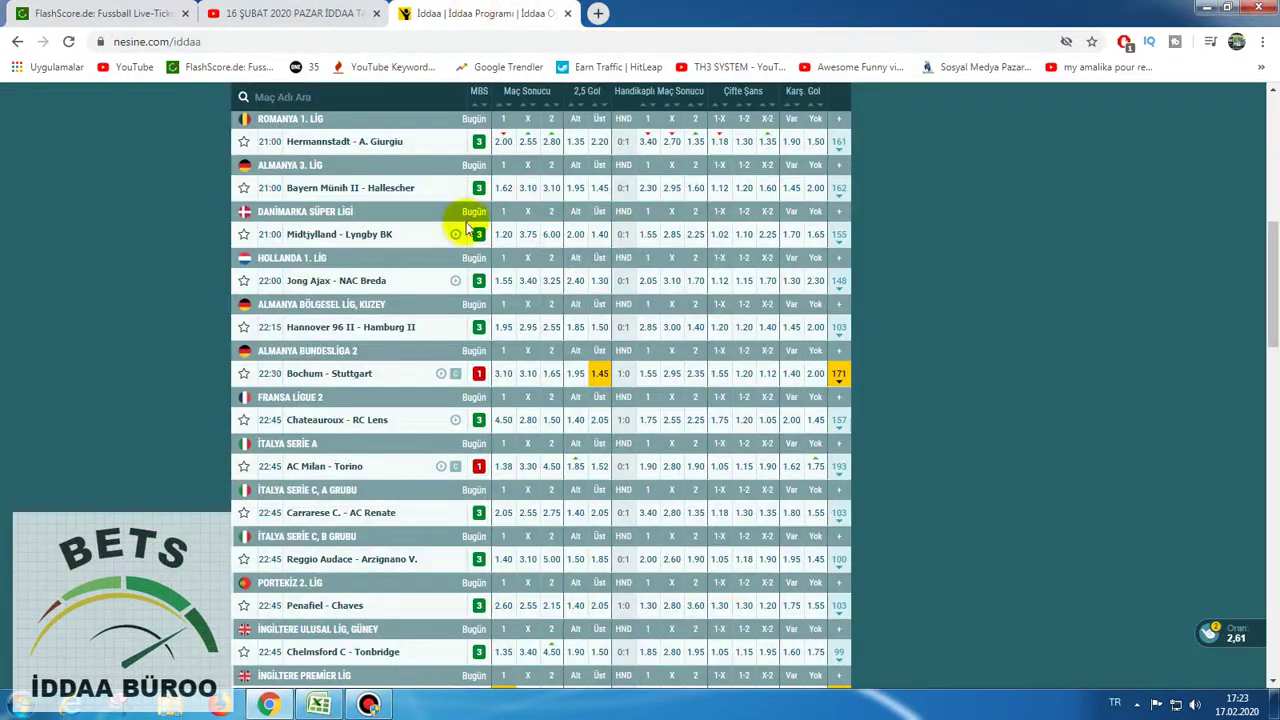
Add AC Milan – Torino over 2.5 goals at 1.52, bringing total odds to 3,97.
left_click(599, 466)
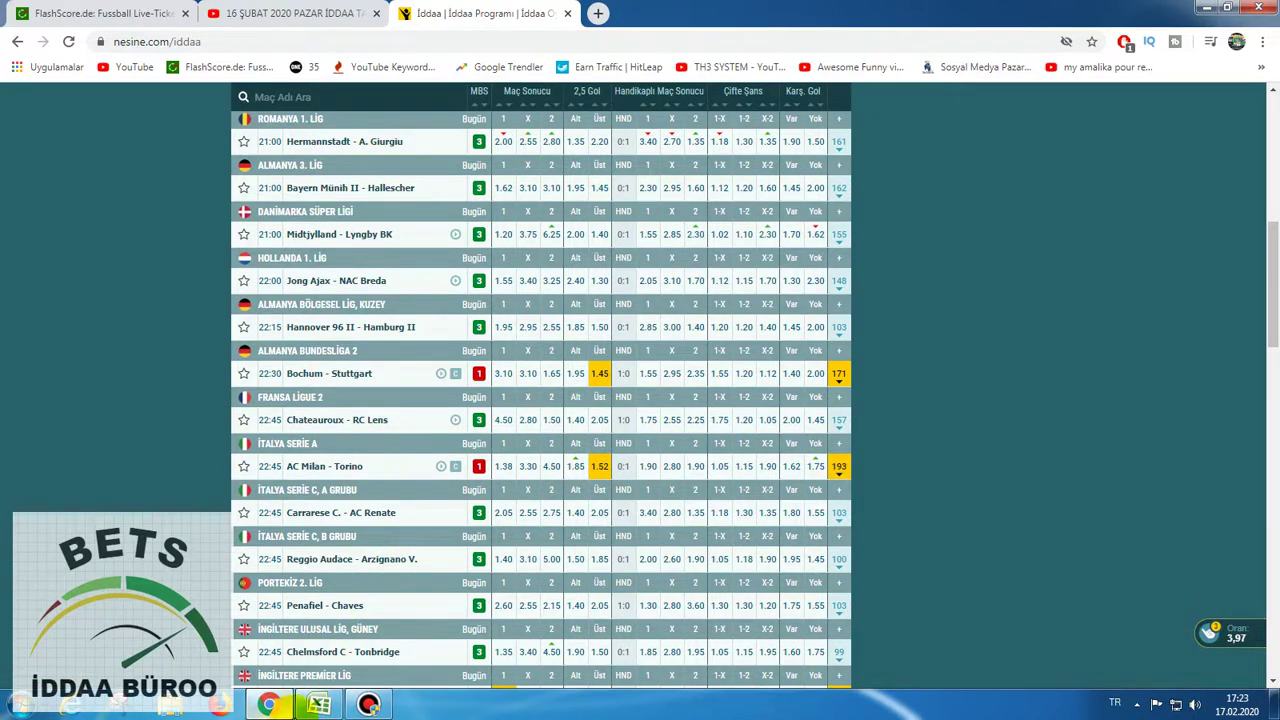
mouse_move(298, 712)
left_click(265, 570)
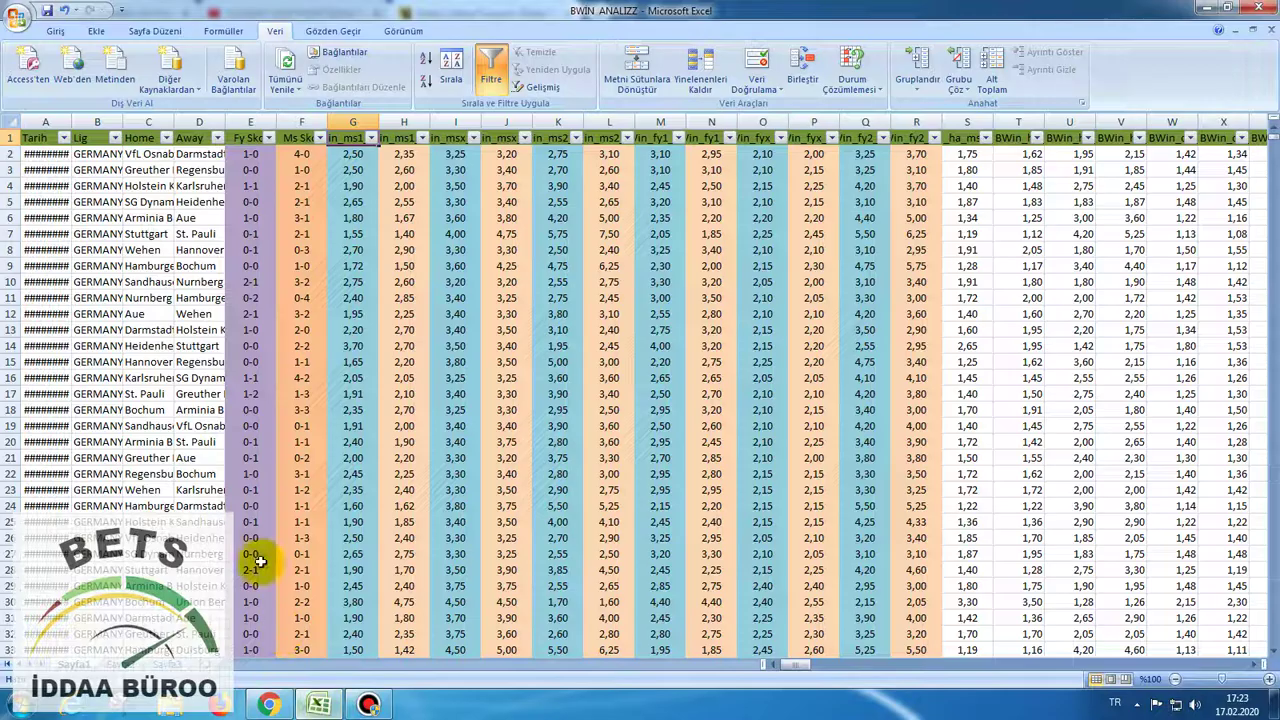
left_click(268, 705)
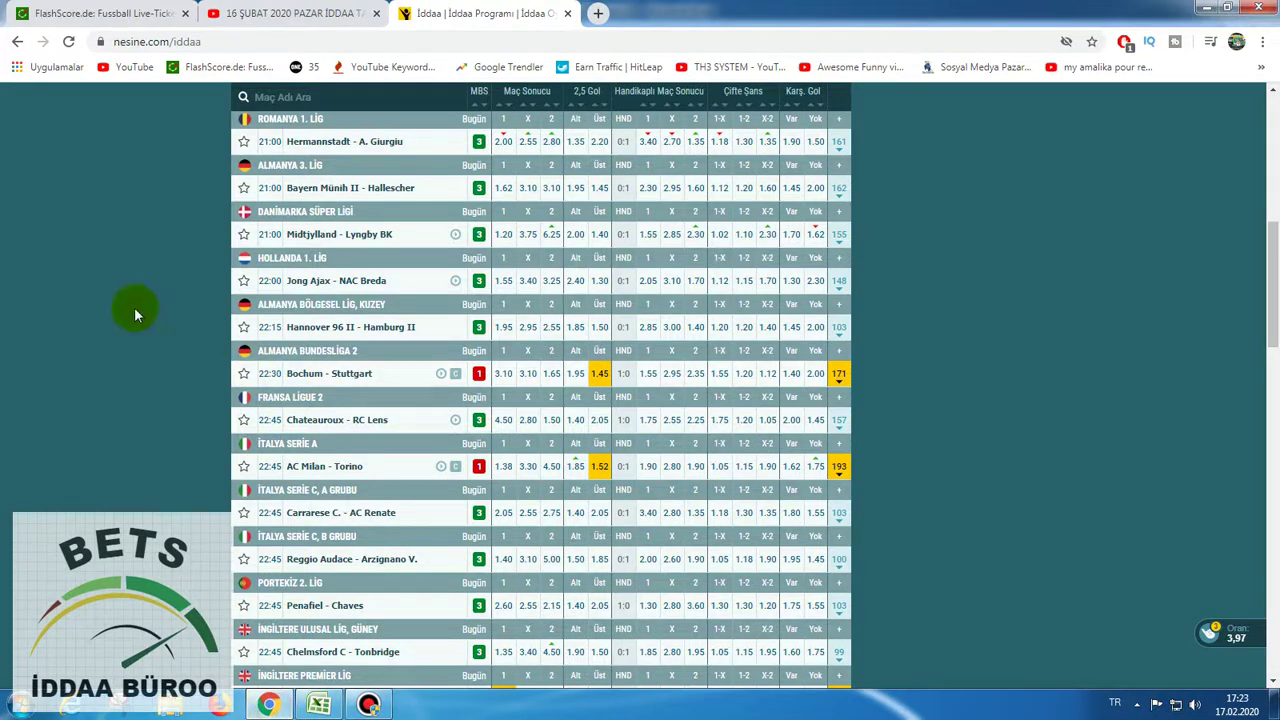
scroll(134, 307, "up", 3)
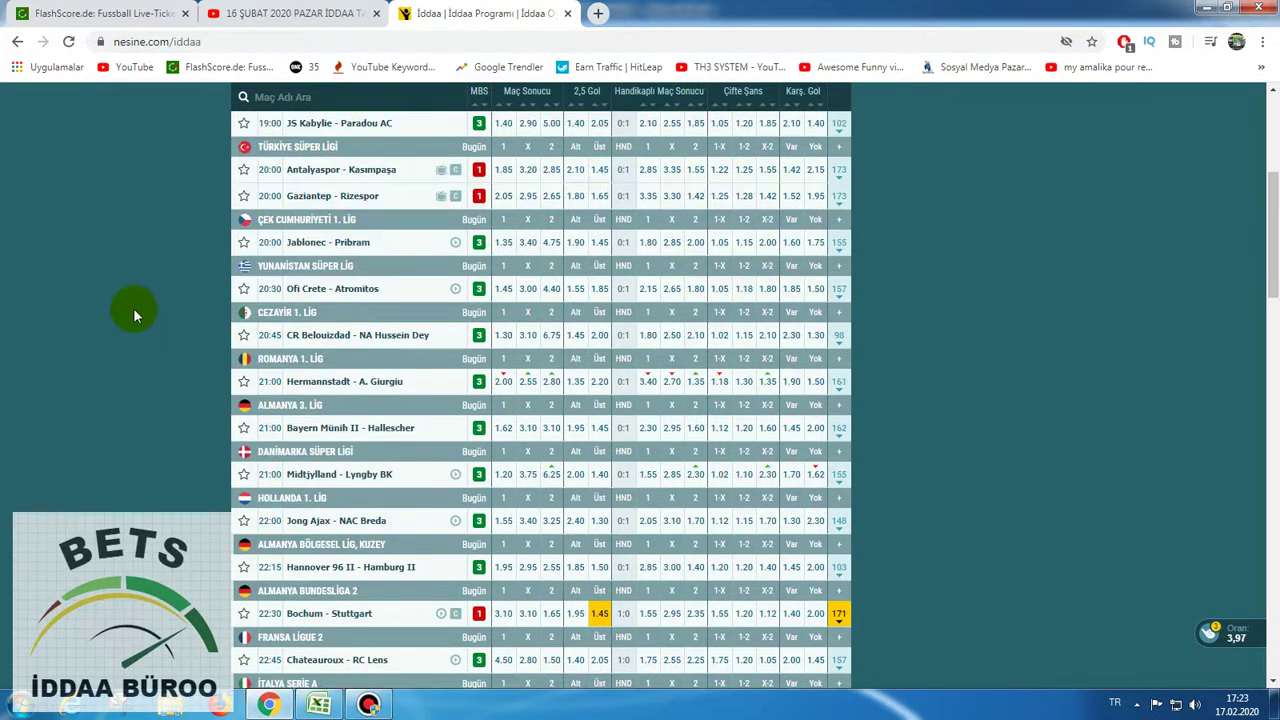
scroll(133, 307, "up", 2)
scroll(133, 307, "down", 3)
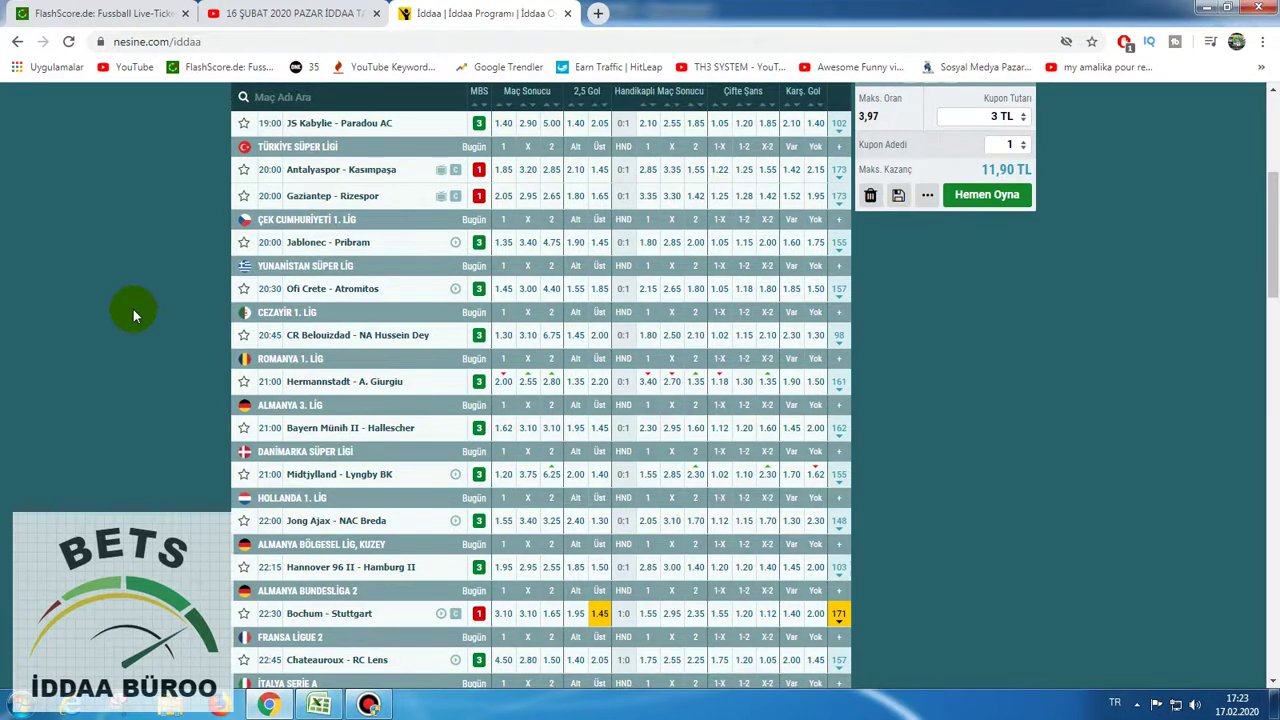
Scroll through the FlashScore live-score match list.
left_click(91, 8)
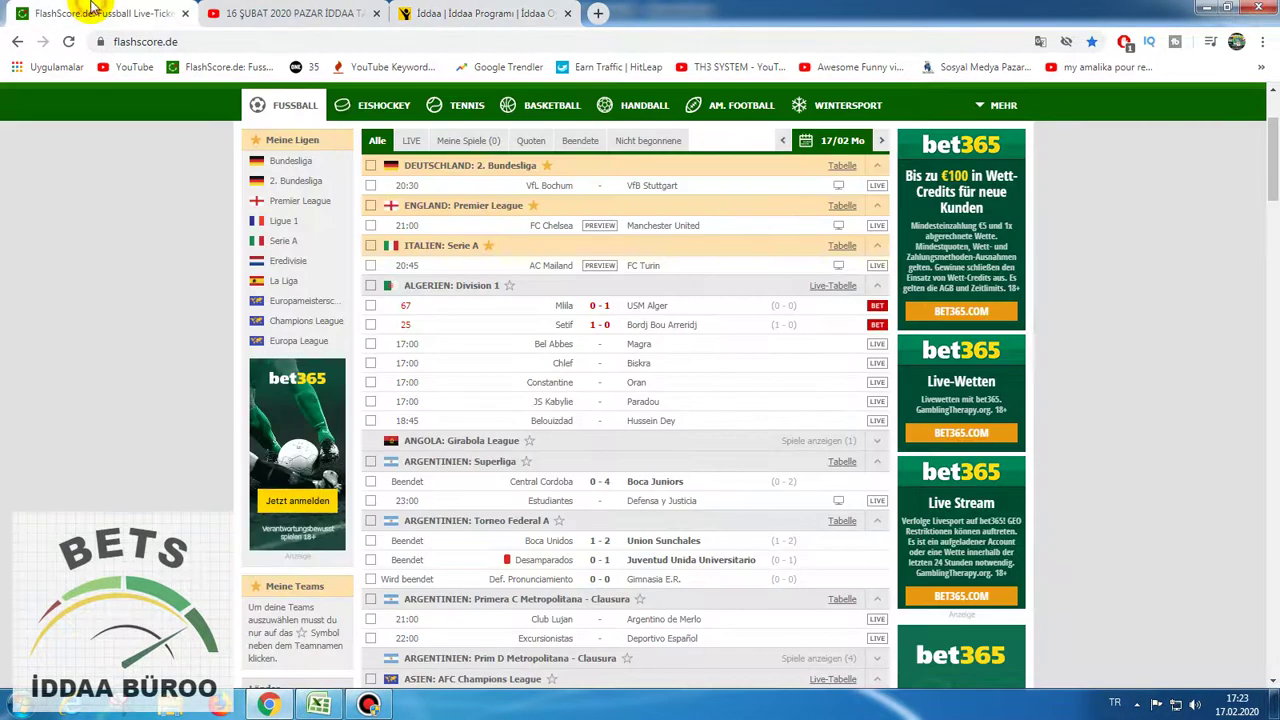
scroll(391, 414, "down", 2)
scroll(393, 417, "down", 4)
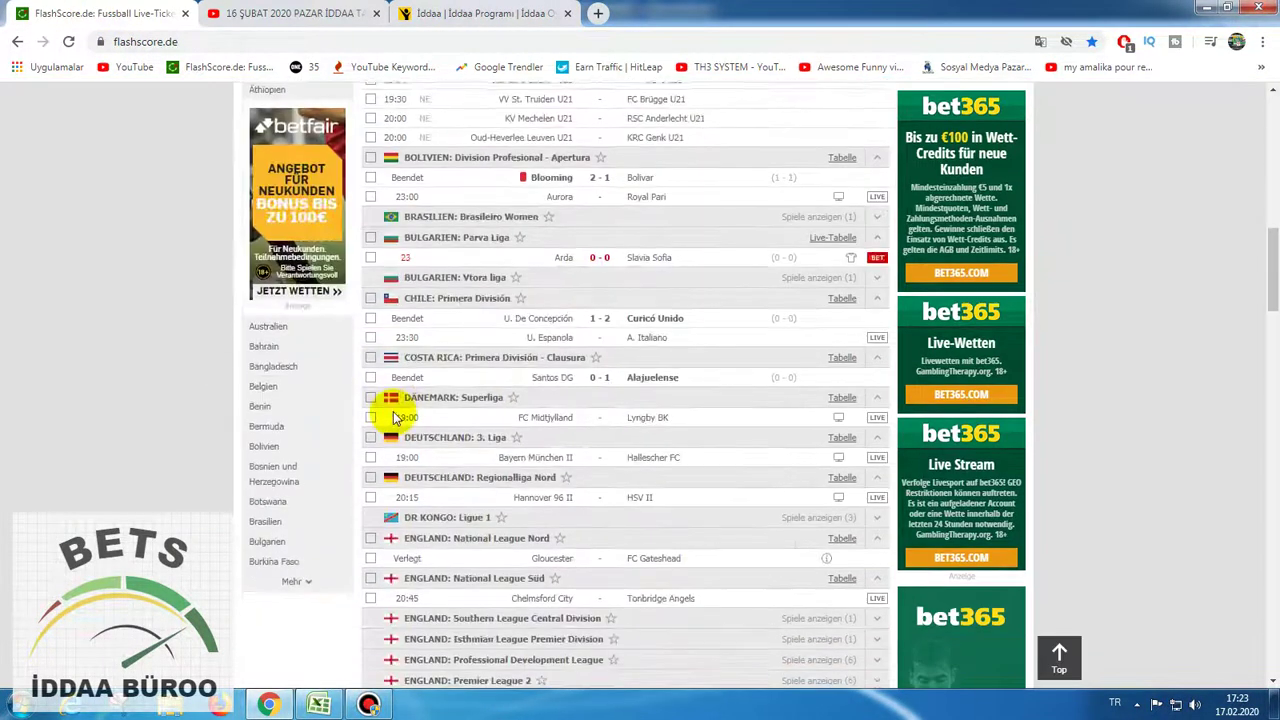
scroll(393, 417, "down", 2)
scroll(393, 418, "down", 2)
scroll(393, 418, "down", 2)
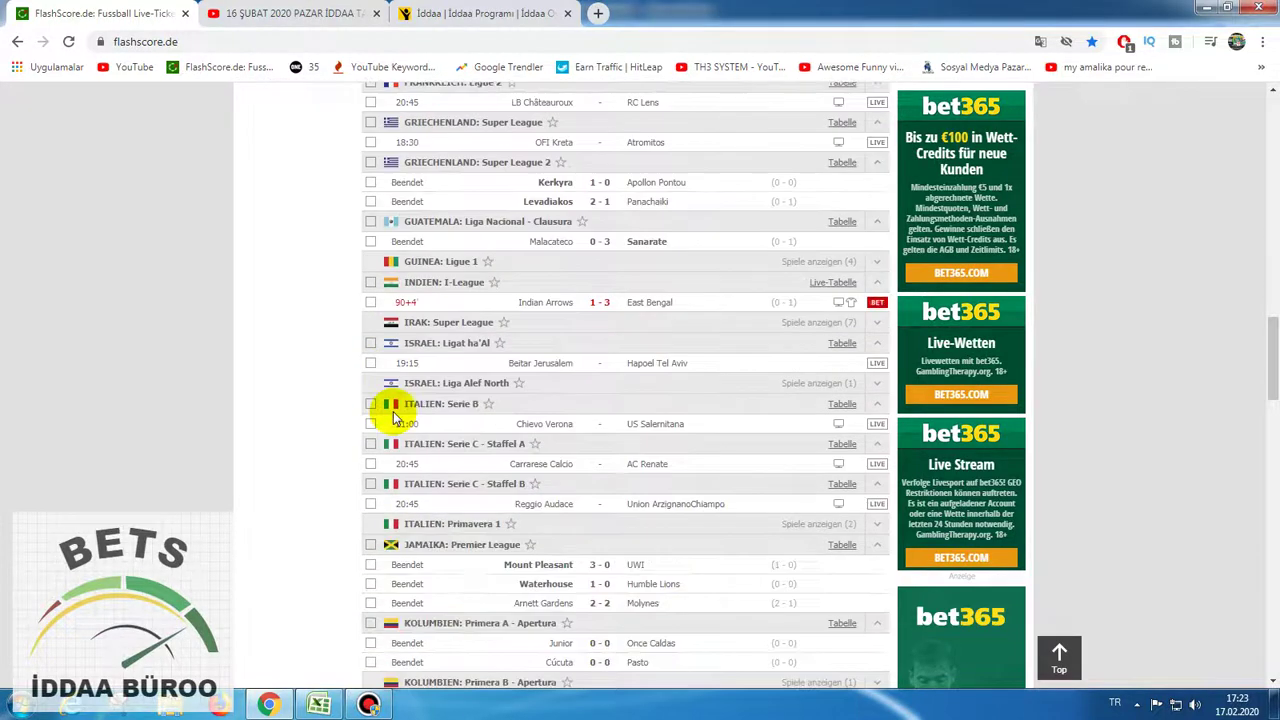
scroll(393, 418, "up", 2)
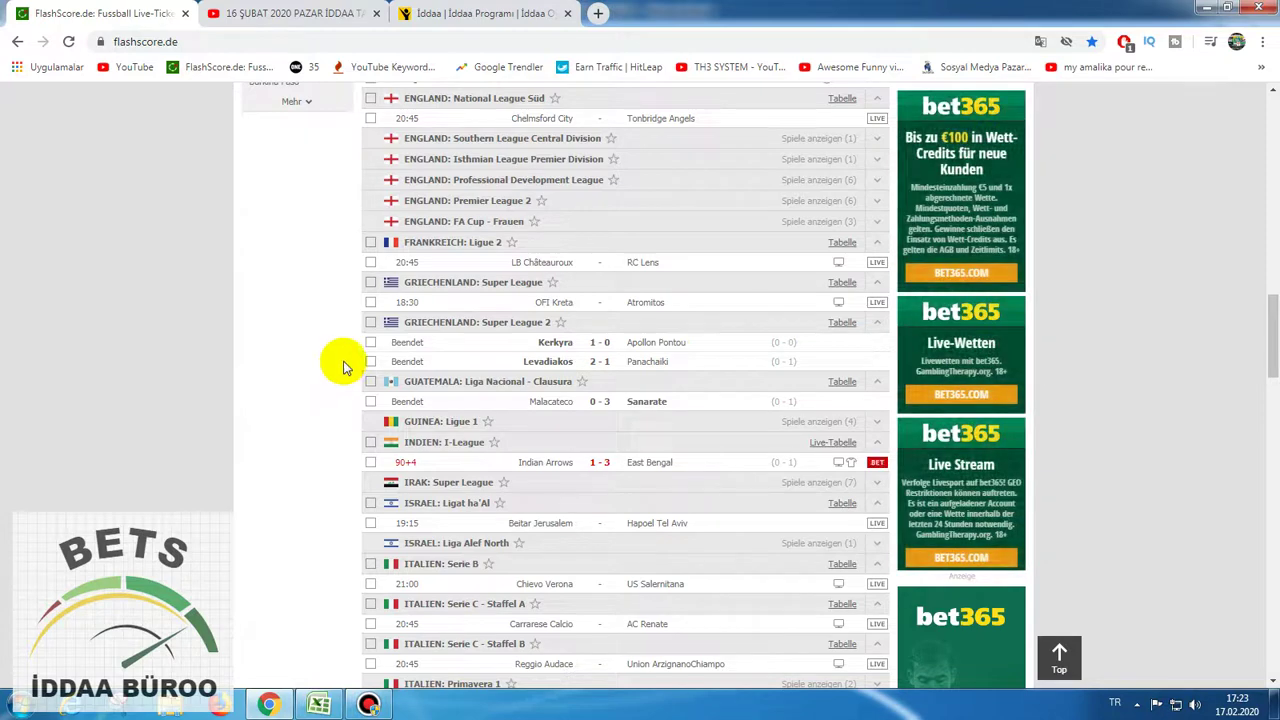
Compare with Nesine, then open the OFI Kreta – Atromitos match details popup.
left_click(410, 13)
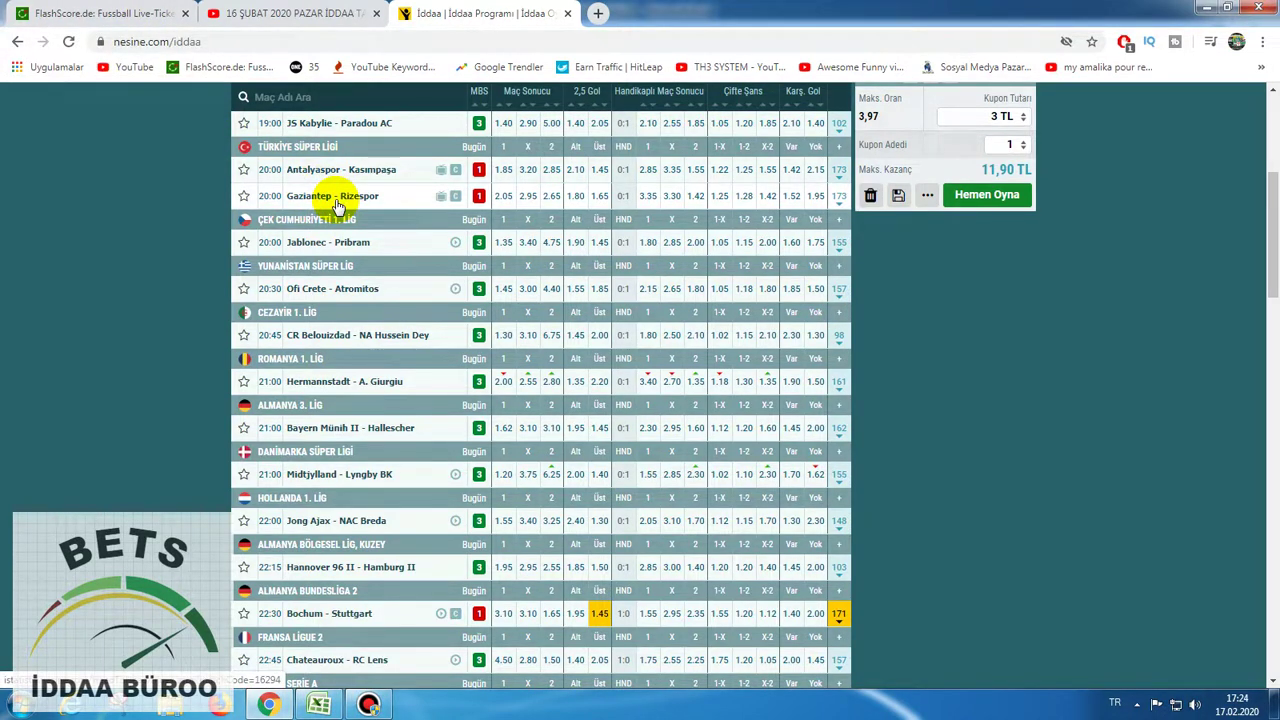
key("ctrl+Tab")
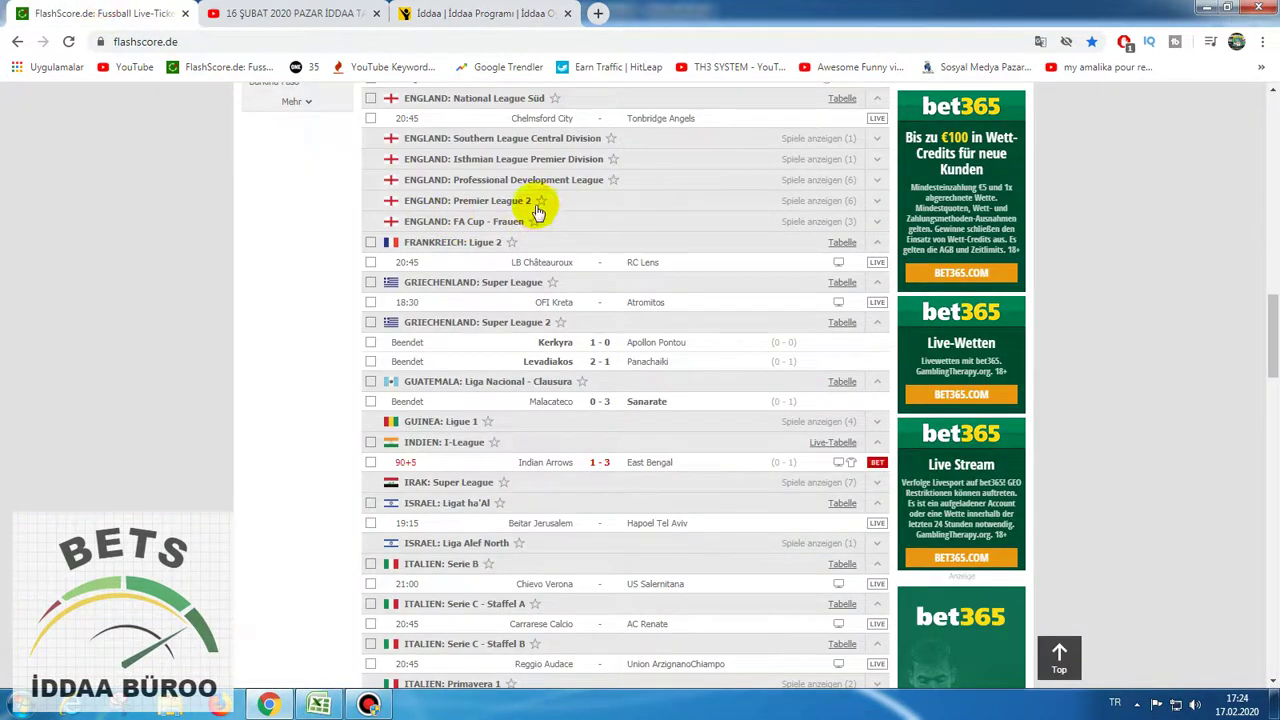
left_click(438, 10)
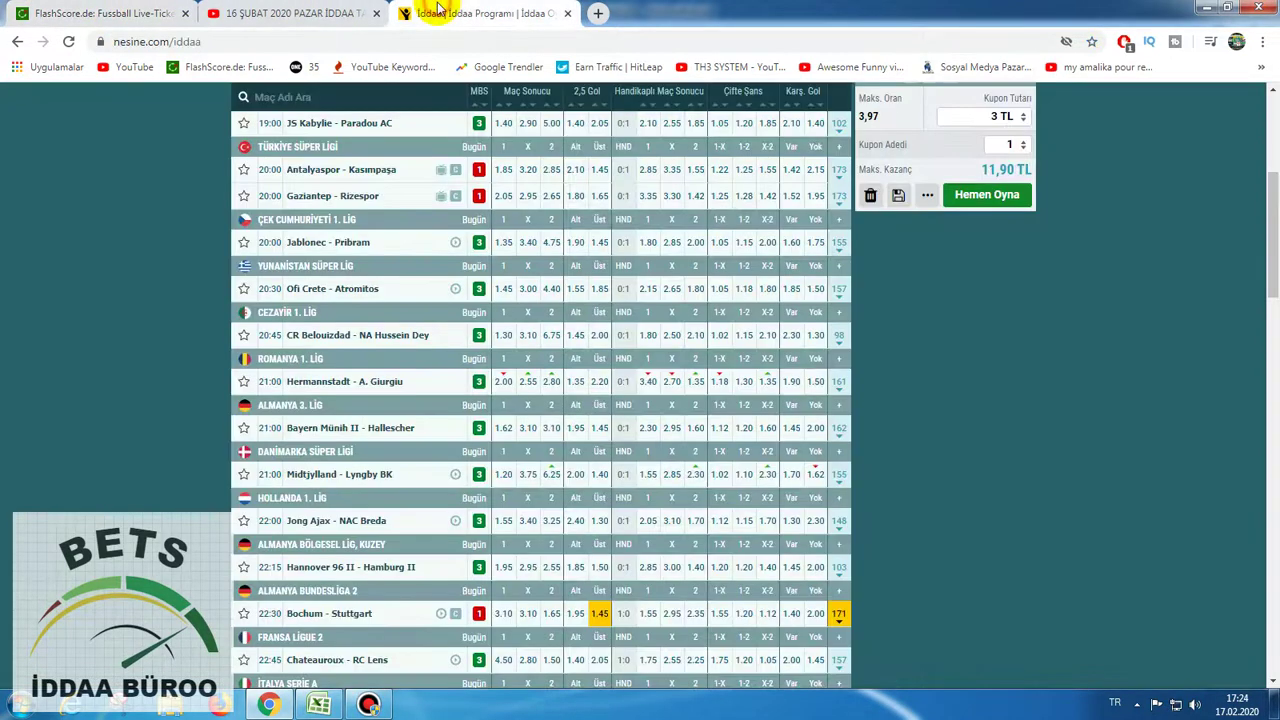
left_click(100, 13)
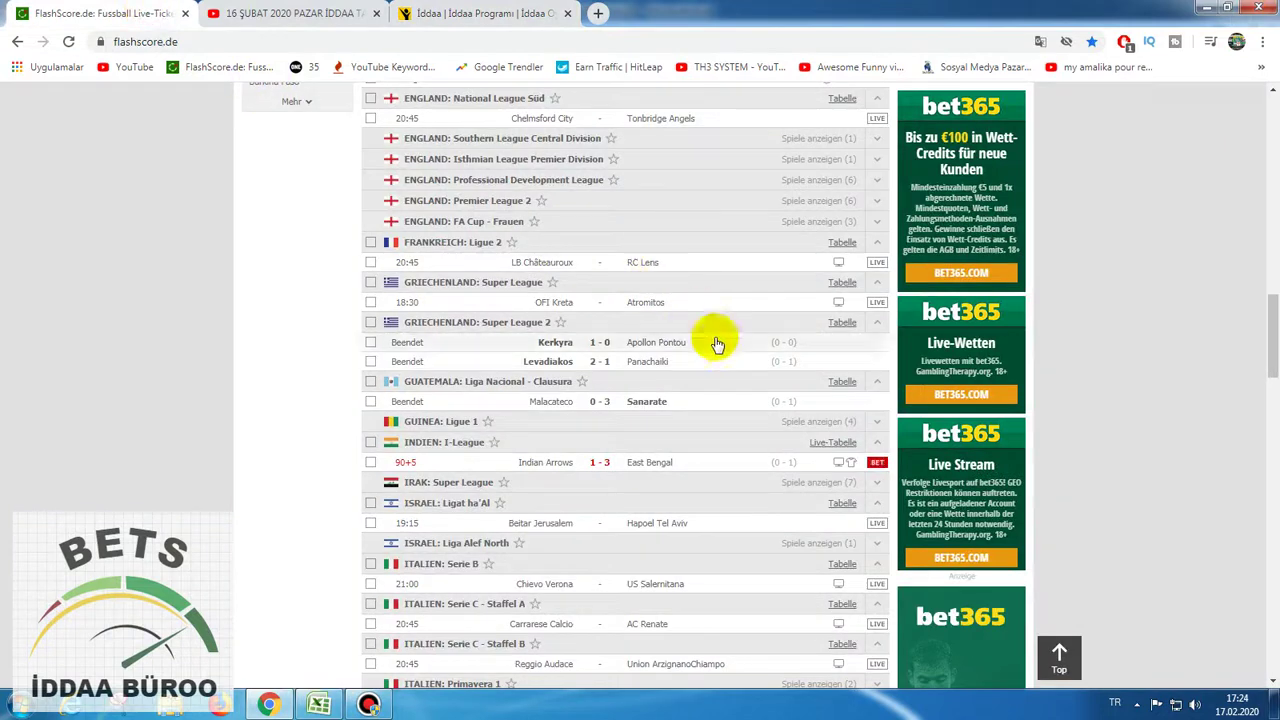
left_click(584, 305)
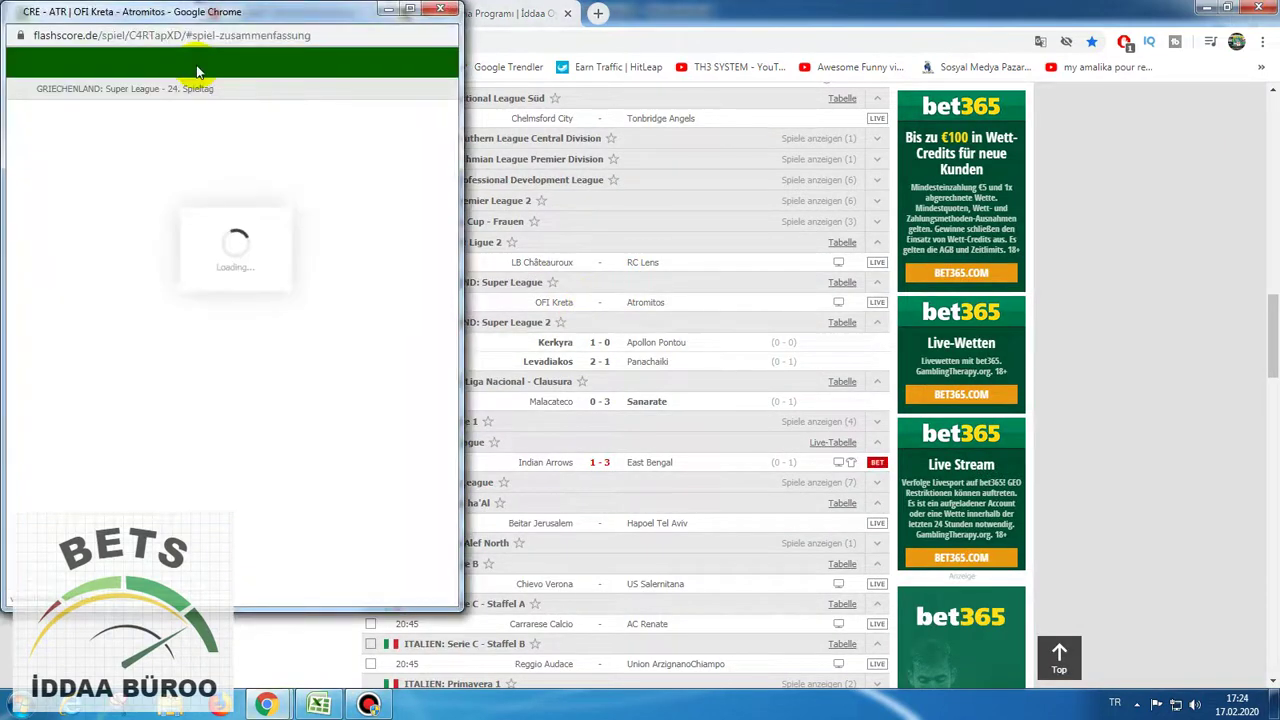
Check OFI Kreta – Atromitos bookmaker odds (bwin 1.67/3.70/5.50), then return to the Excel workbook.
left_click(183, 188)
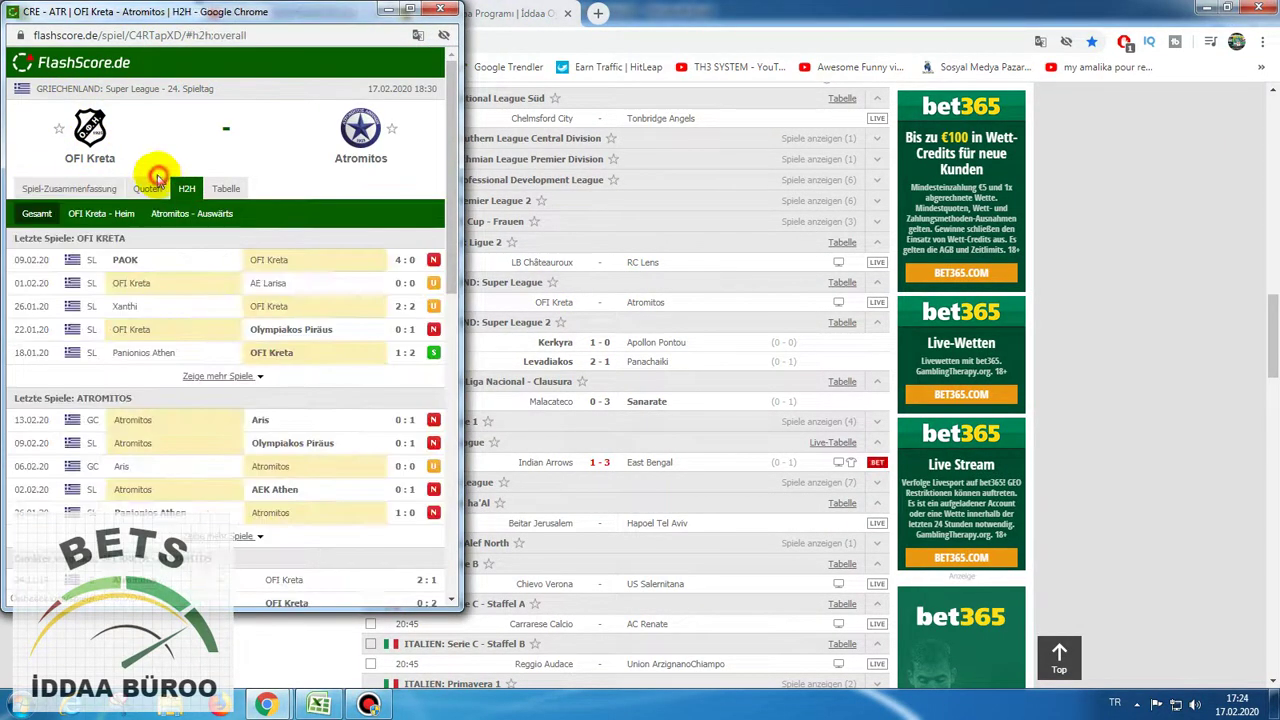
left_click(160, 188)
mouse_move(300, 342)
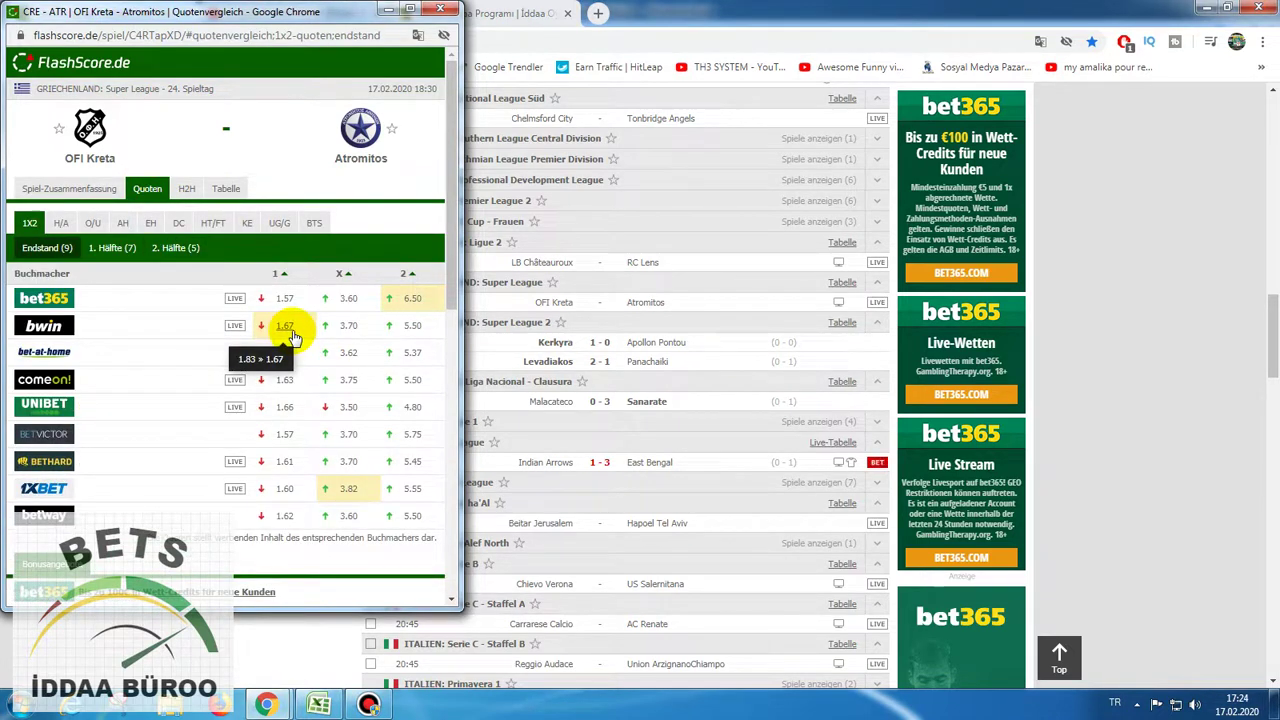
left_click(319, 705)
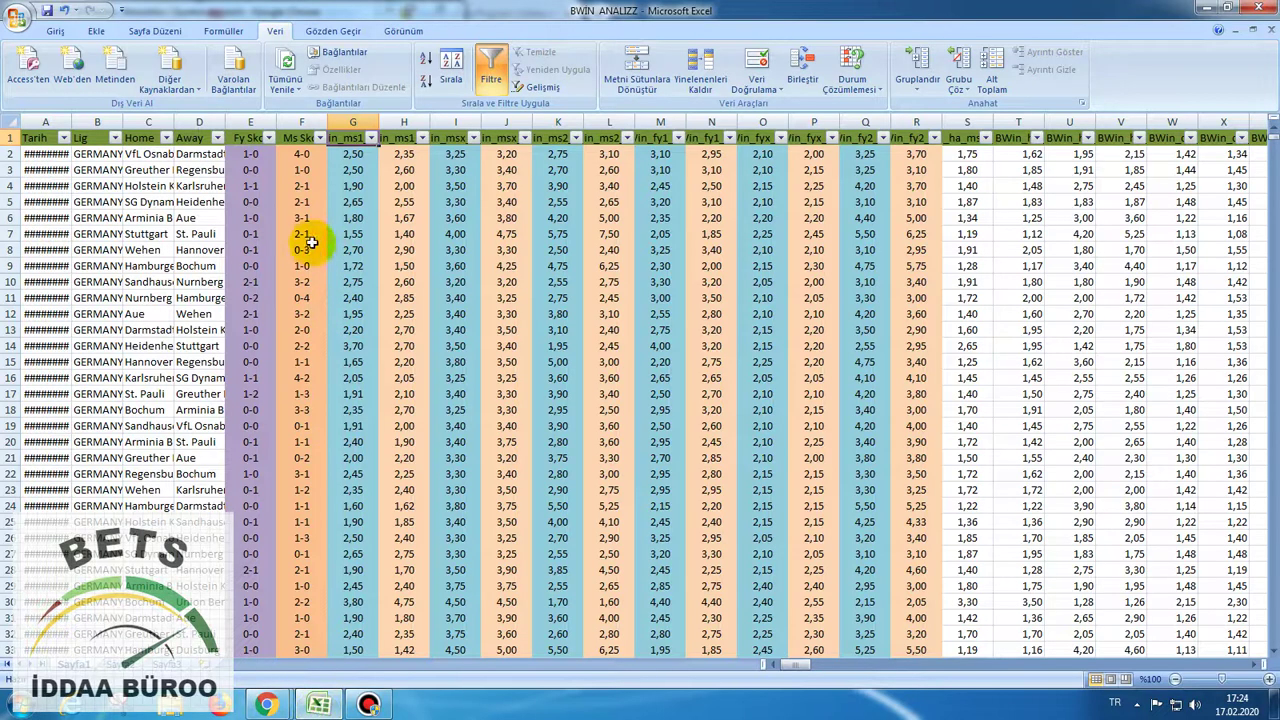
Filter column H to show only 1,67.
left_click(423, 137)
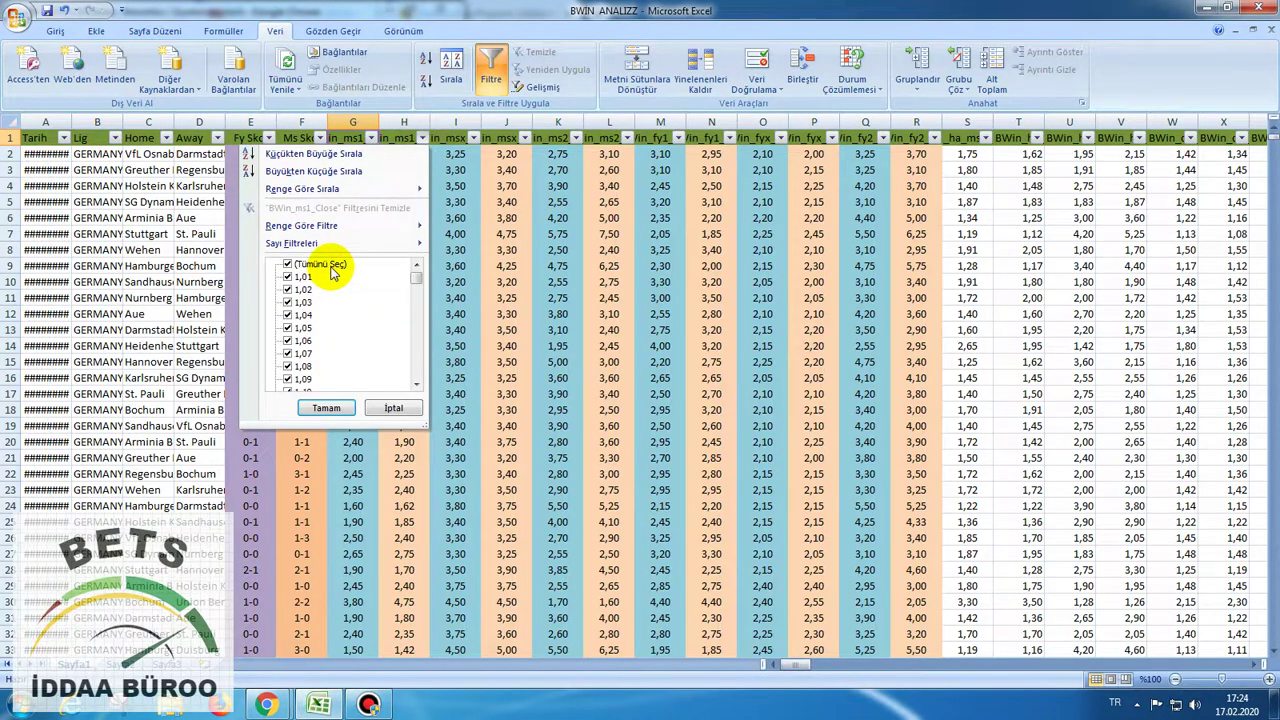
left_click(331, 267)
scroll(323, 316, "down", 3)
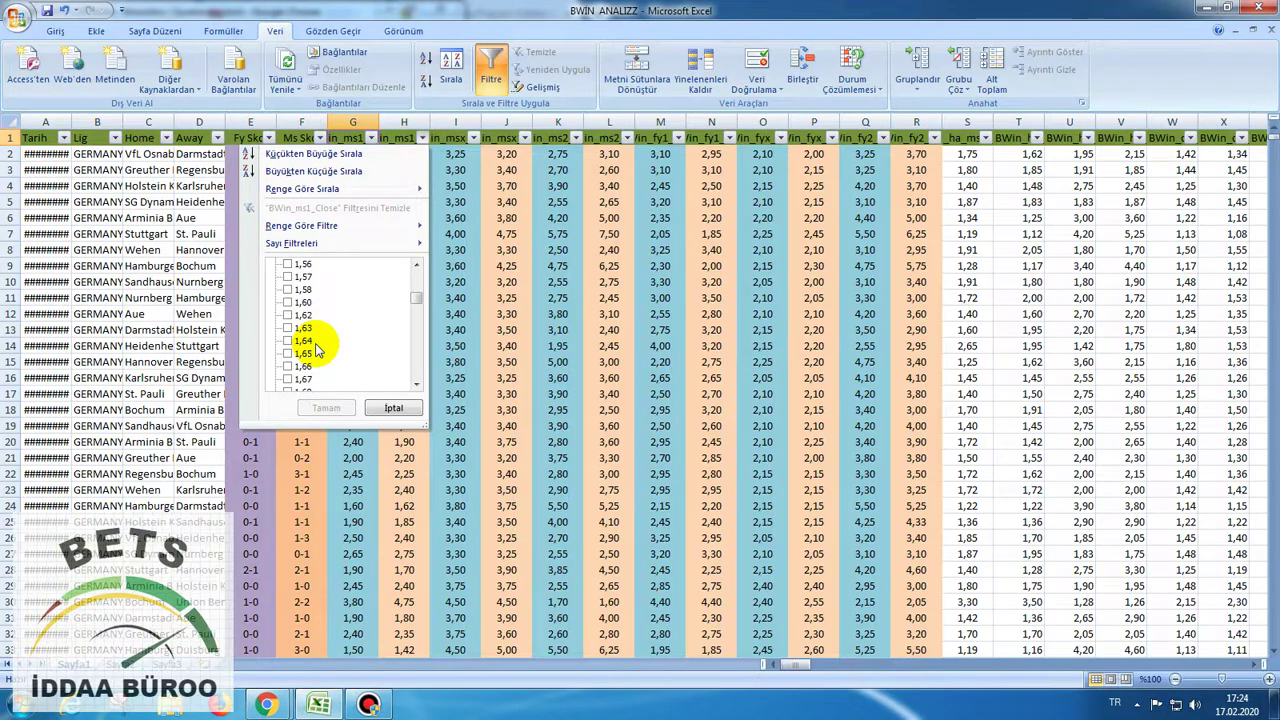
left_click(301, 379)
left_click(328, 408)
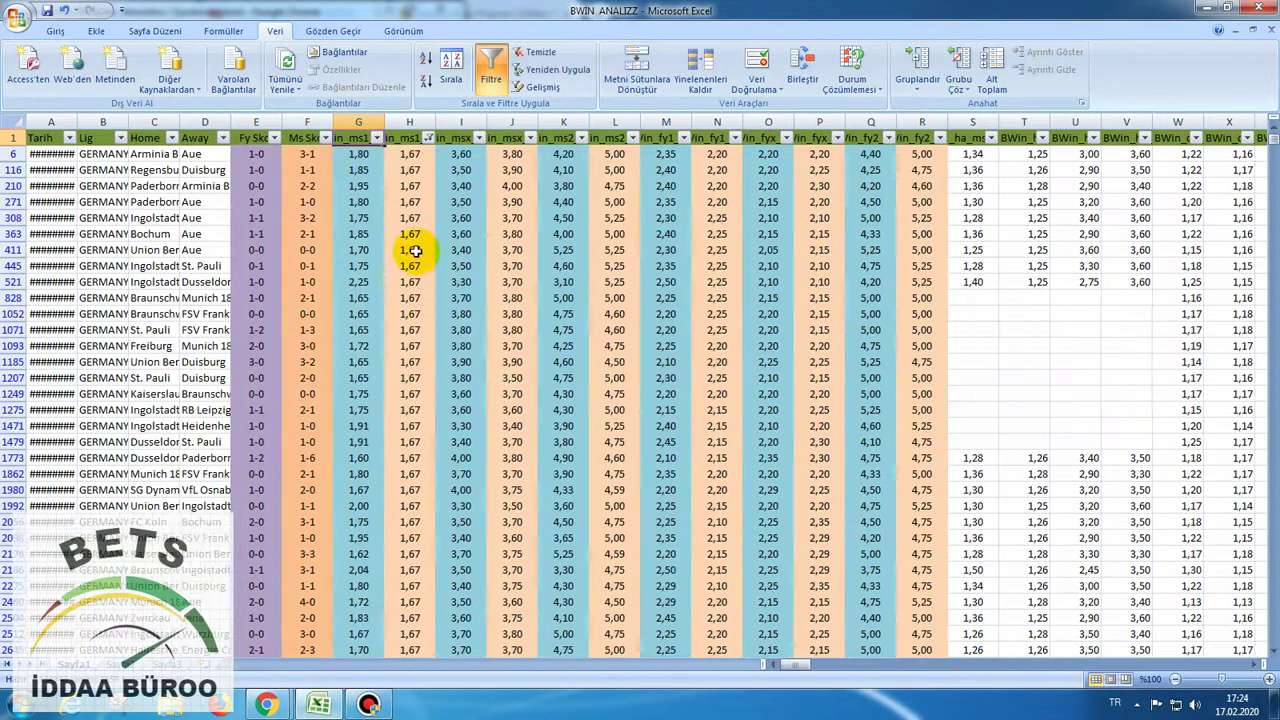
left_click(320, 705)
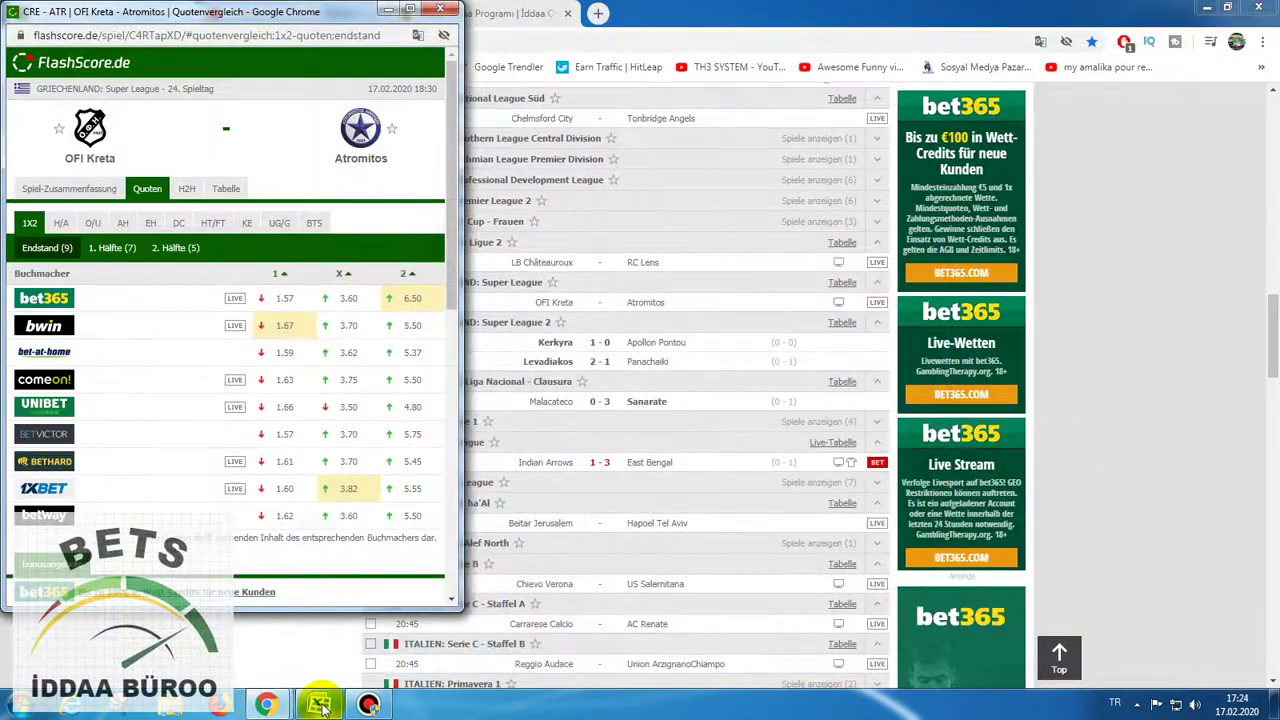
left_click(320, 705)
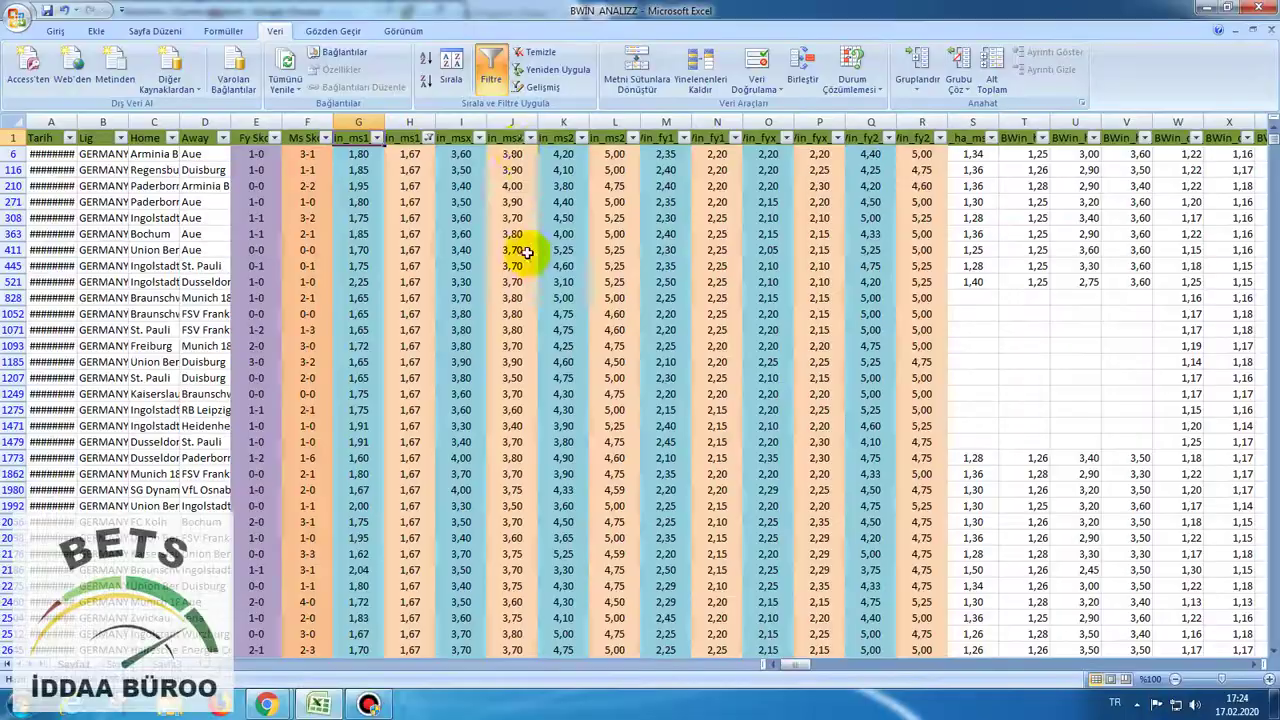
Filter column J to 3,70 and column L to 5,50.
left_click(530, 137)
left_click(452, 263)
scroll(430, 340, "down", 1)
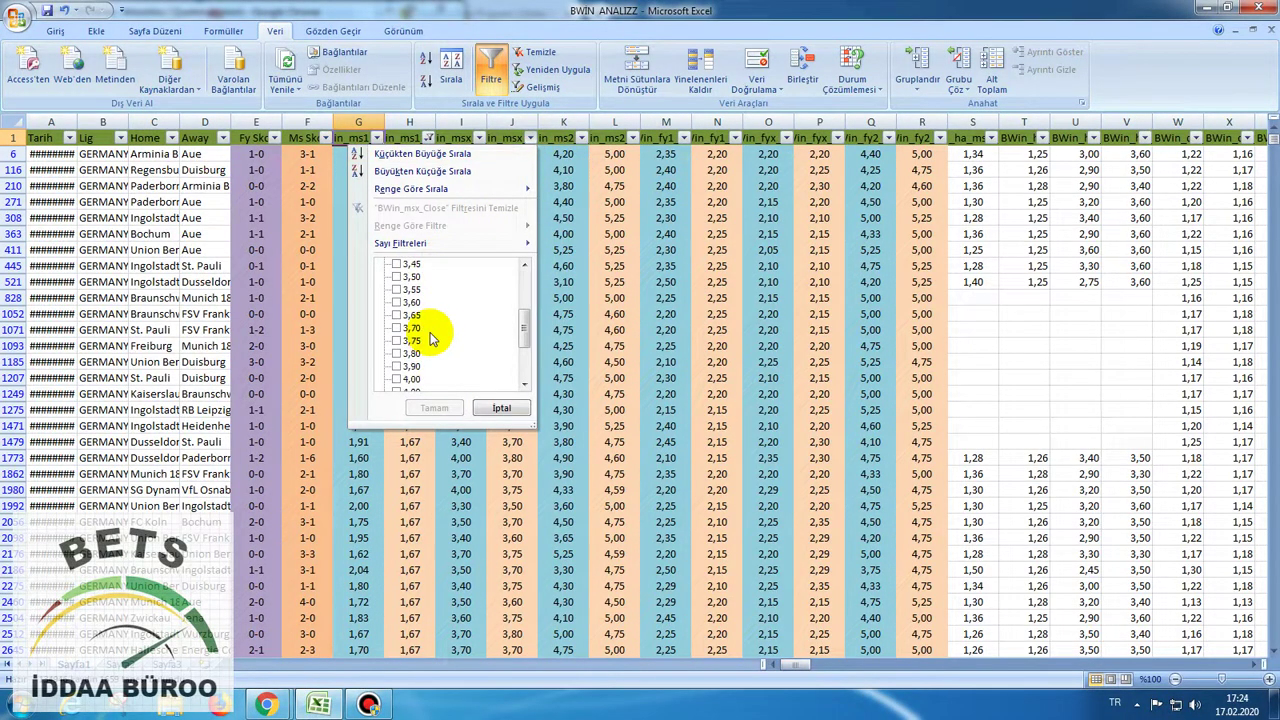
left_click(412, 329)
left_click(434, 408)
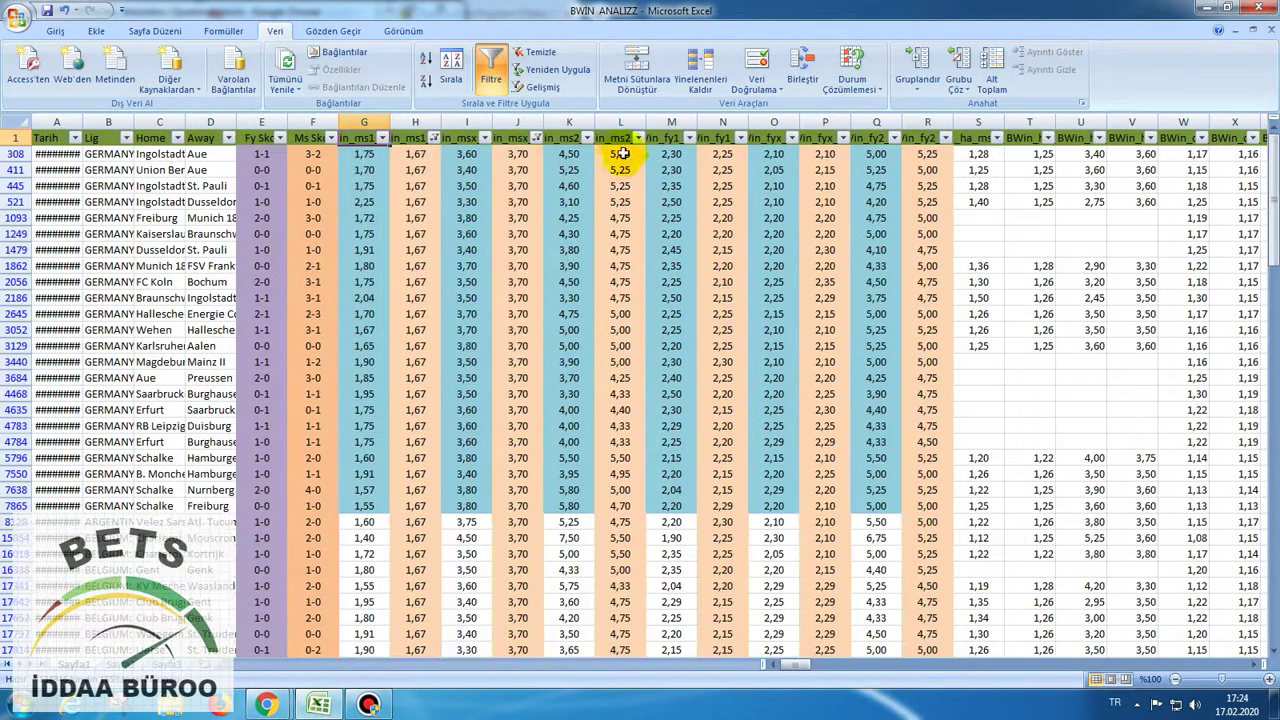
left_click(638, 138)
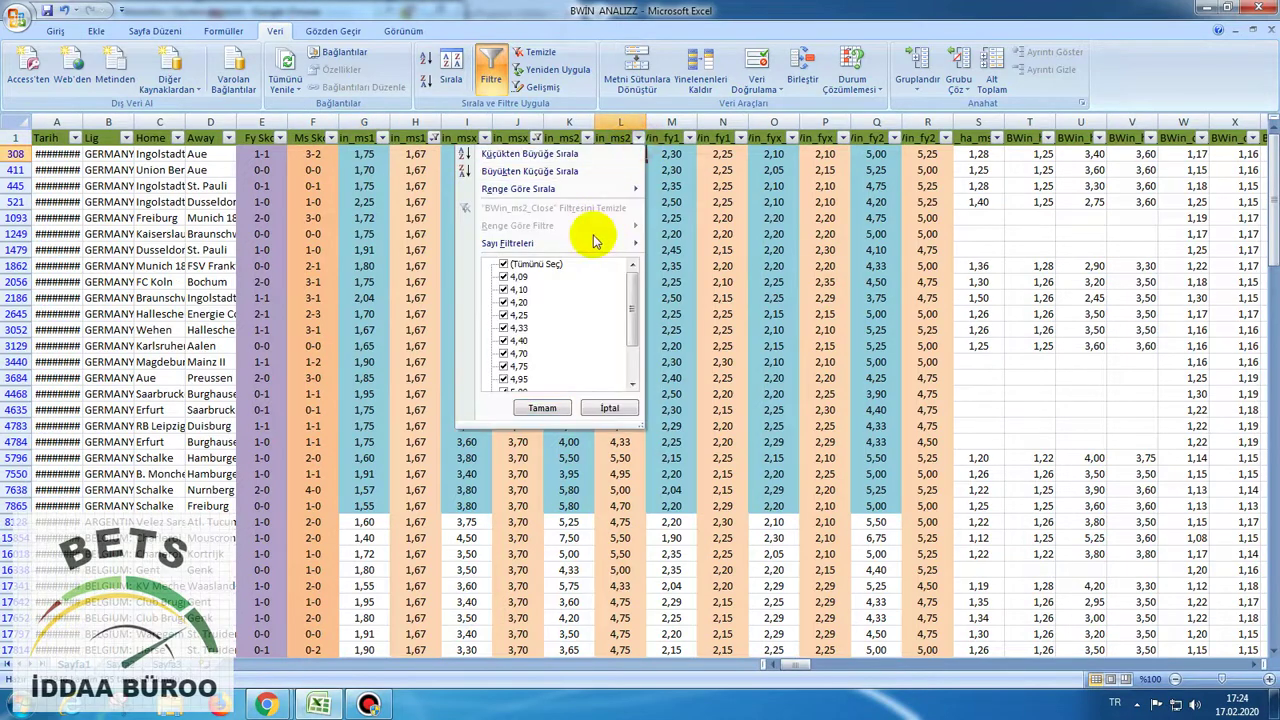
left_click(540, 264)
scroll(515, 338, "down", 2)
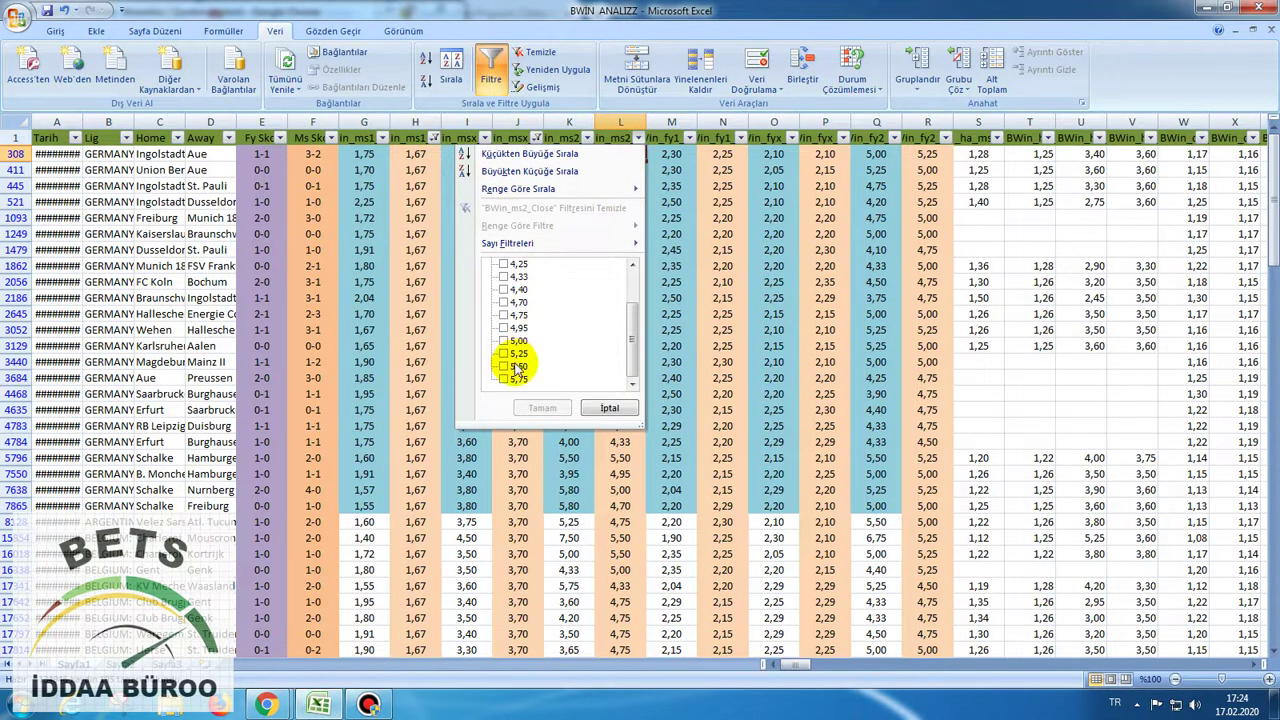
left_click(517, 366)
left_click(540, 408)
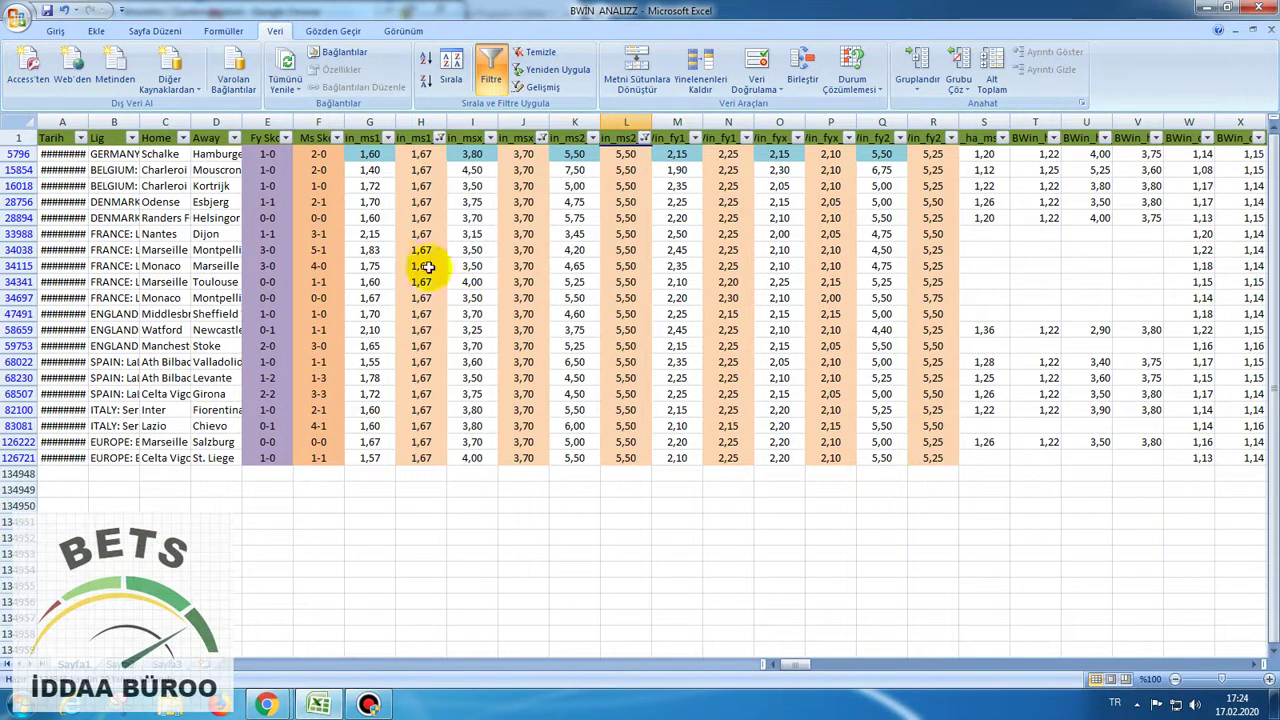
Check the match's first-half bwin odds in FlashScore (2.25/2.05/5.50).
left_click(389, 138)
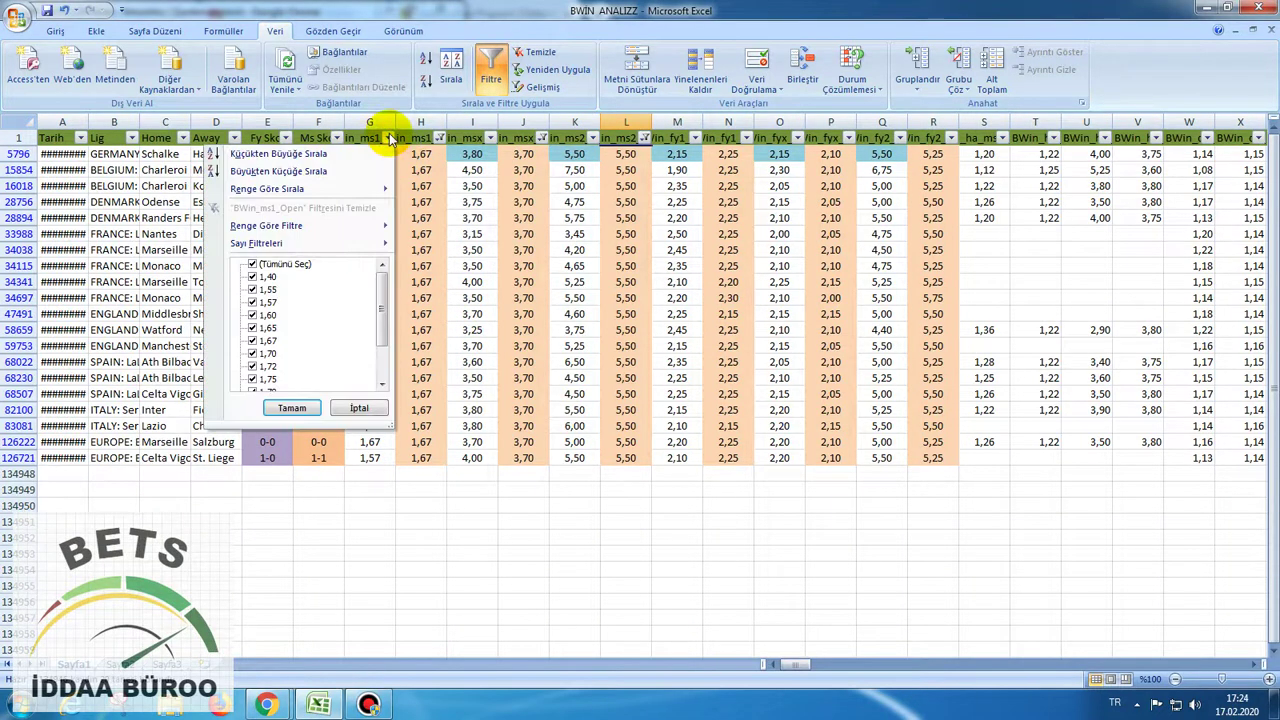
left_click(389, 138)
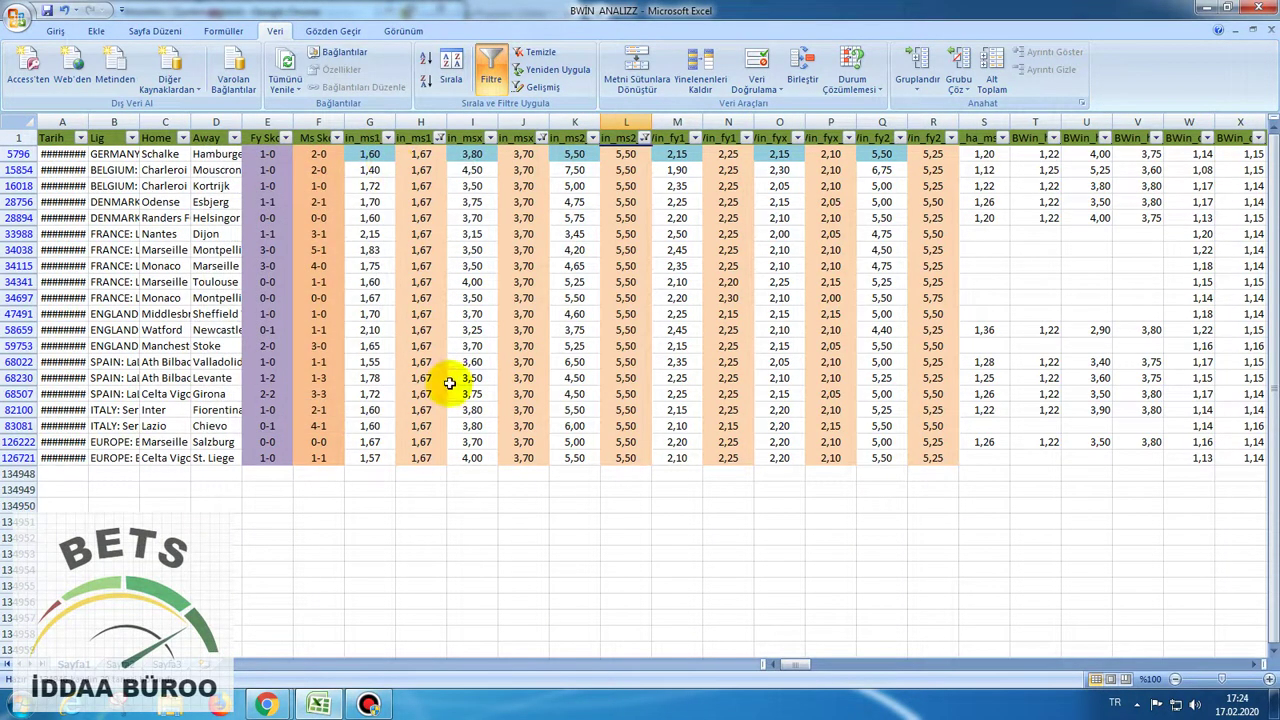
left_click(318, 705)
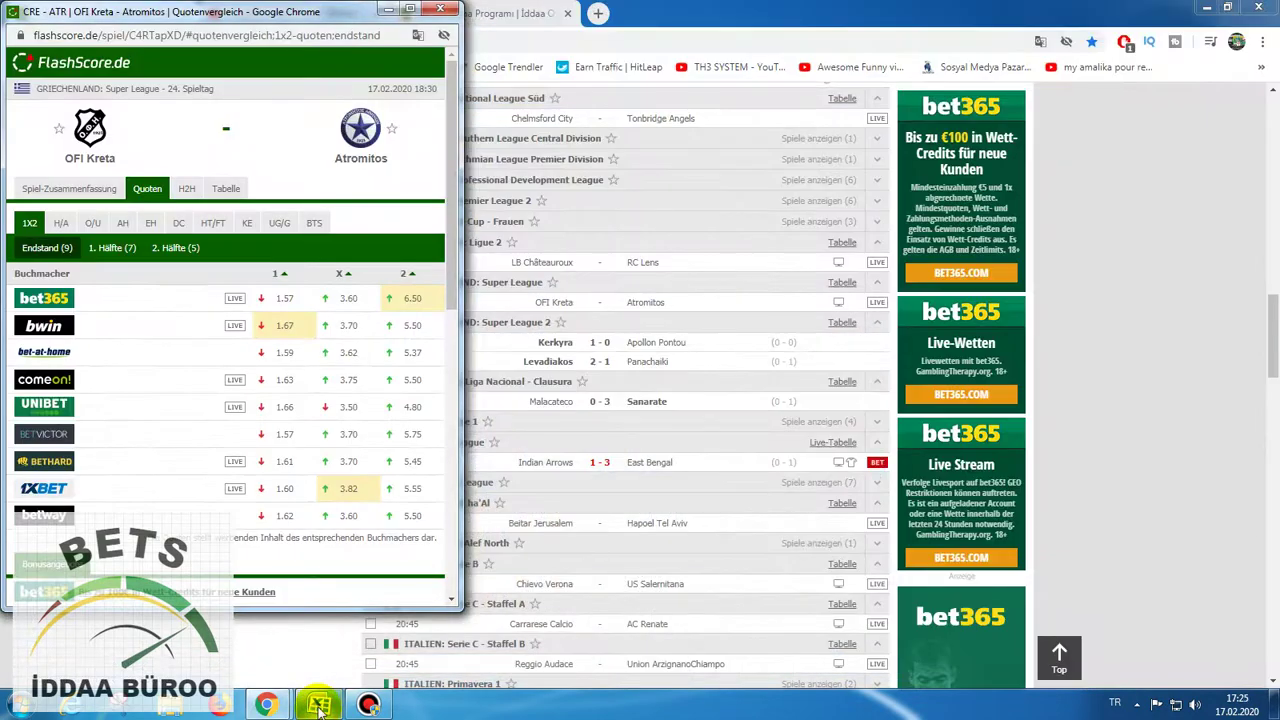
left_click(101, 254)
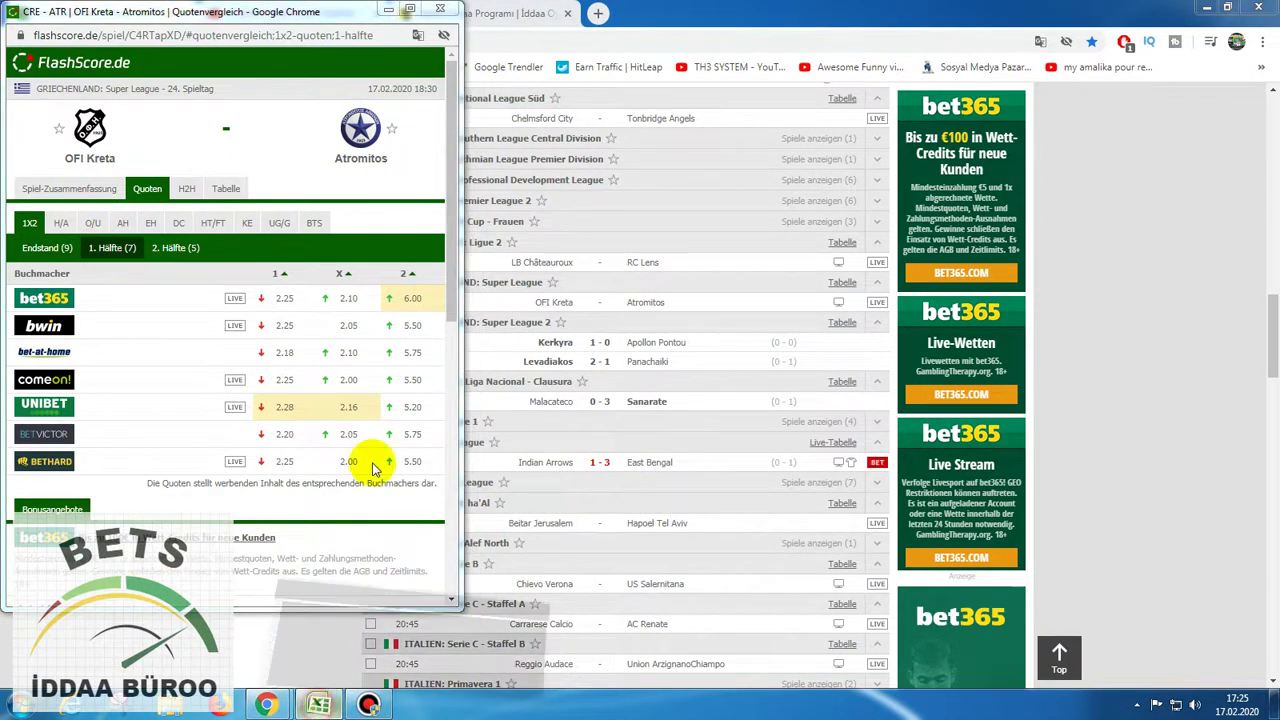
key("alt+Tab")
Filter column N to show only 2,25.
left_click(747, 137)
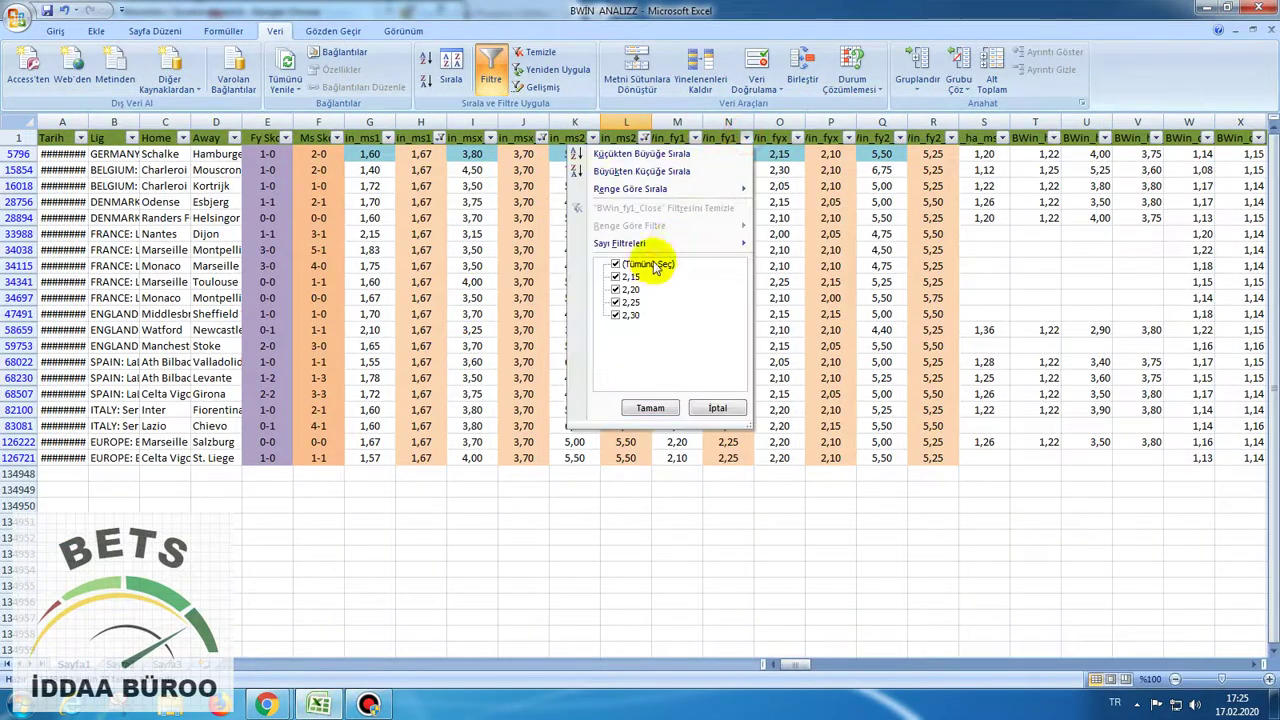
left_click(652, 265)
left_click(630, 302)
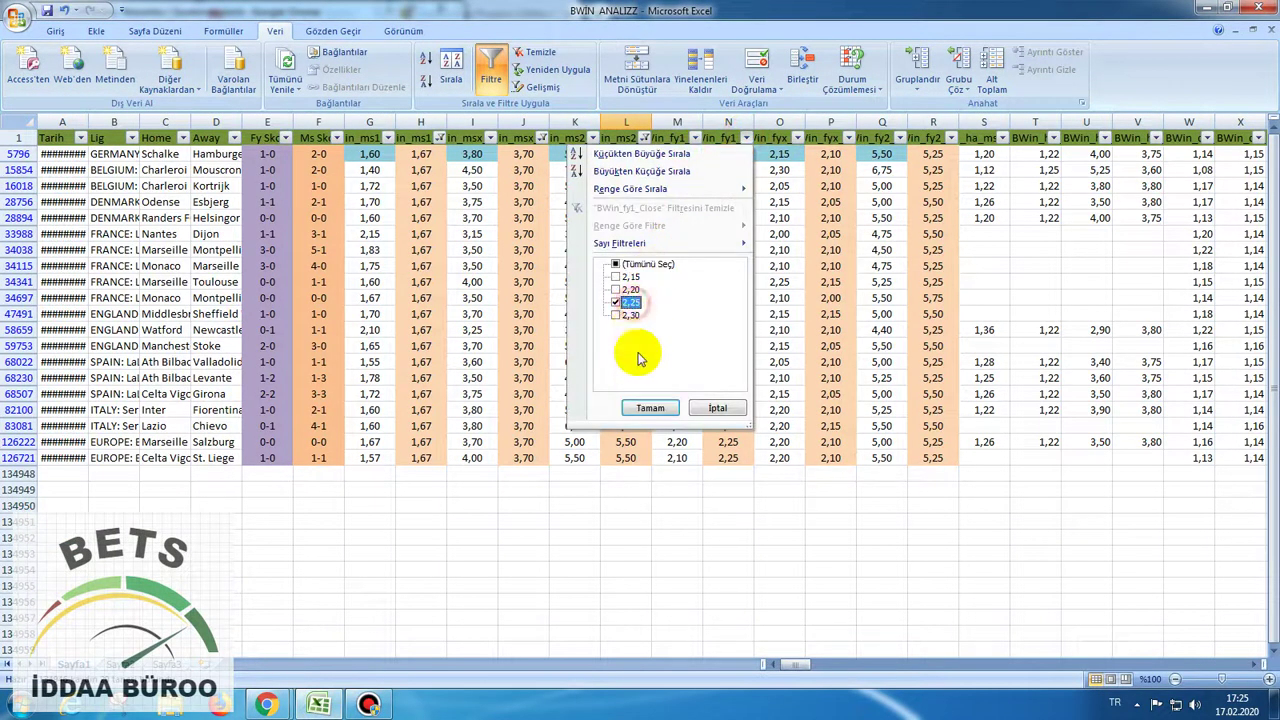
left_click(650, 408)
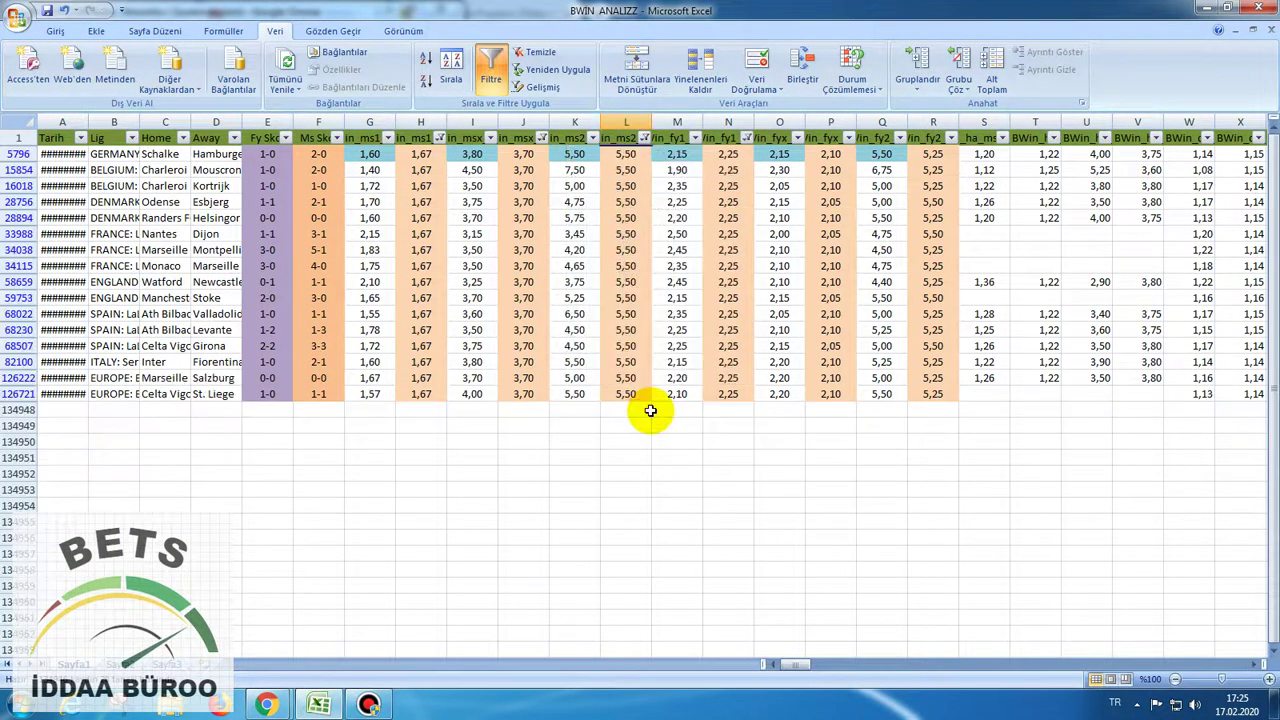
left_click(322, 705)
left_click(322, 705)
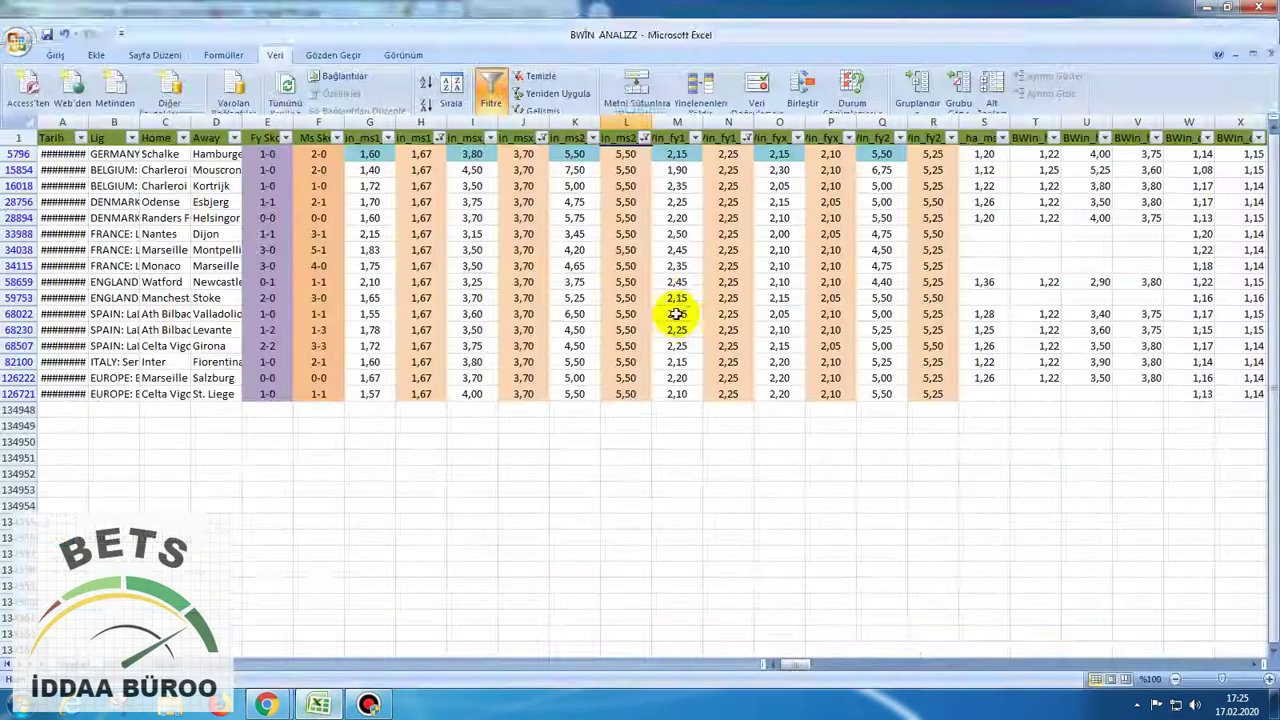
Filter column P to 2,05, leaving four matches.
left_click(849, 137)
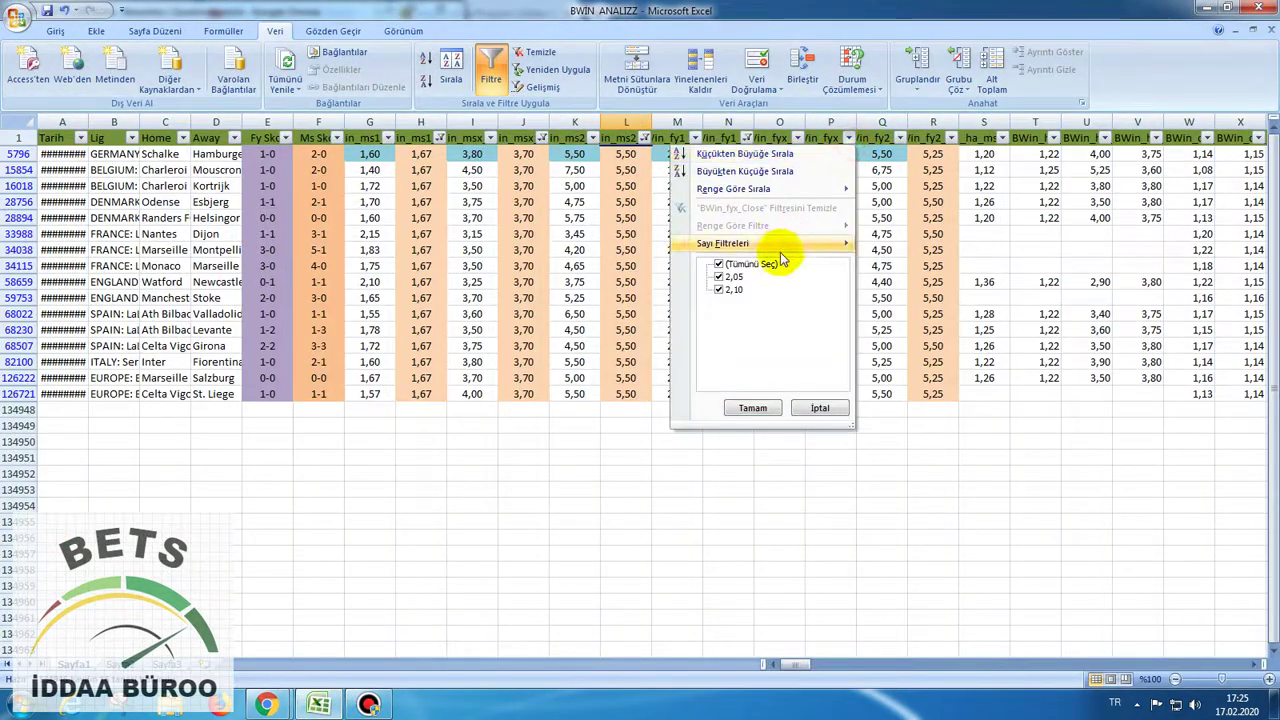
left_click(719, 264)
left_click(732, 276)
left_click(752, 408)
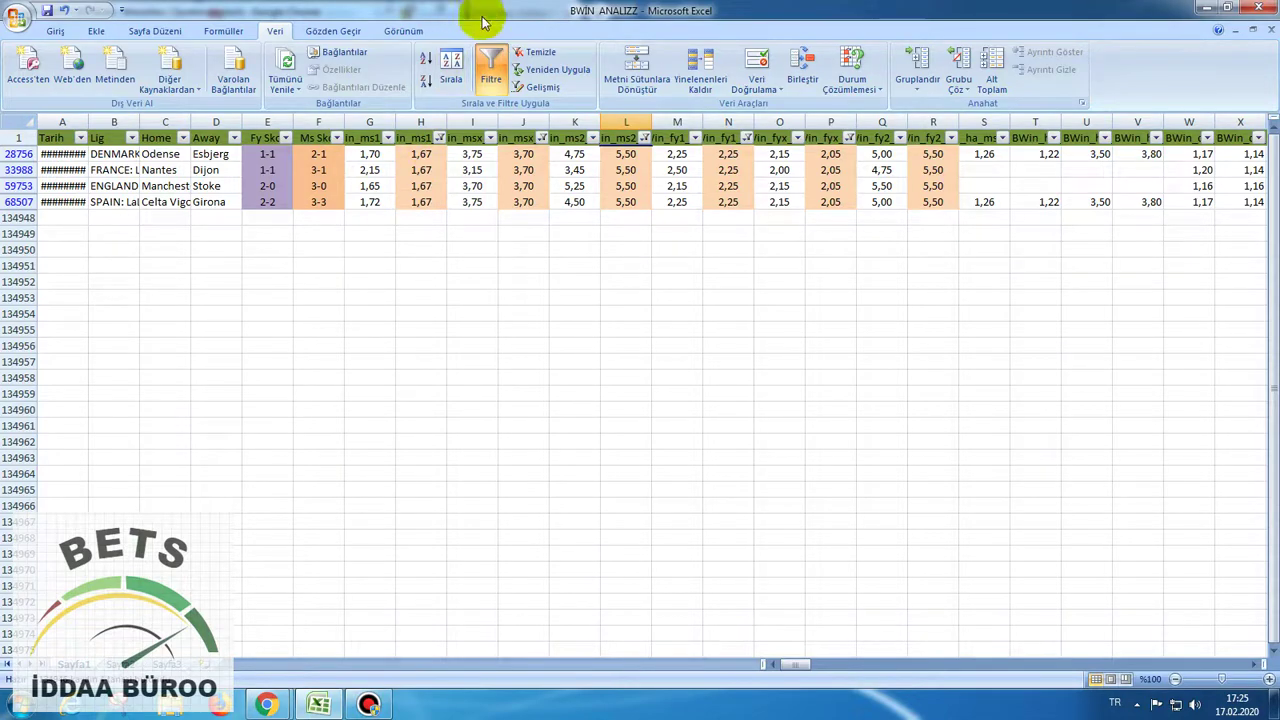
Clear all filters and check OFI Kreta – Atromitos full-time odds in FlashScore.
left_click(536, 52)
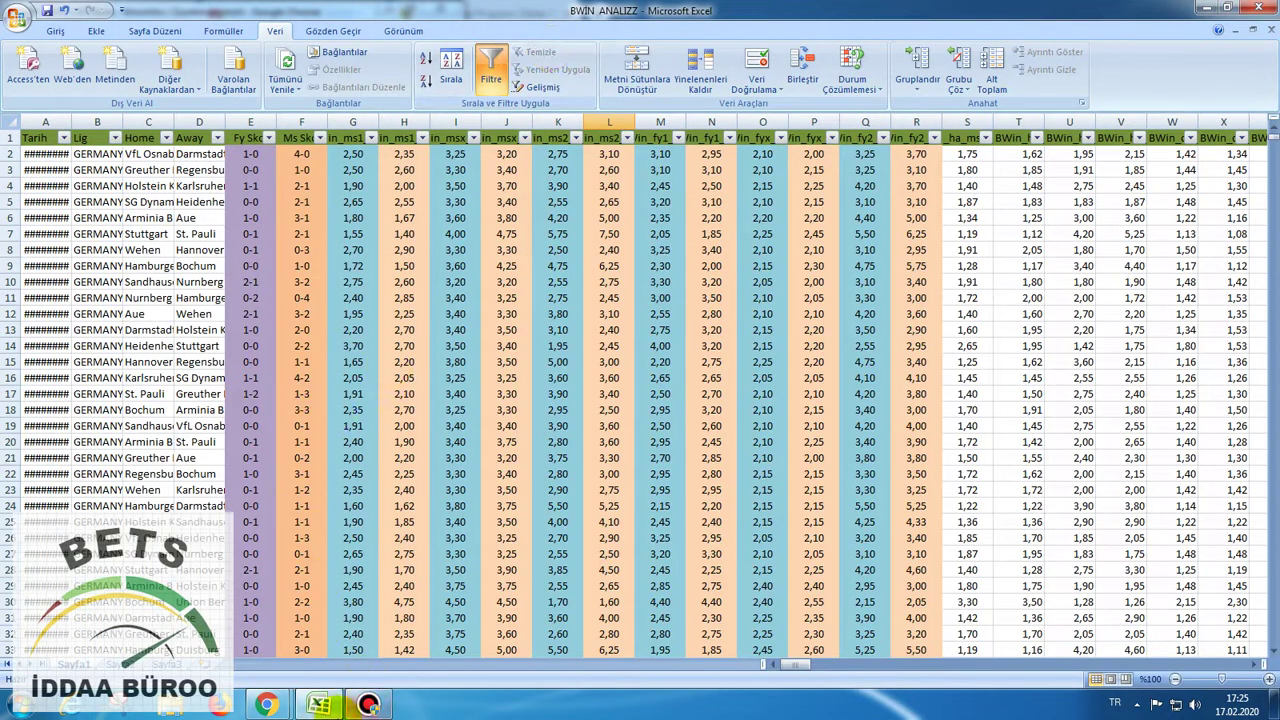
left_click(320, 705)
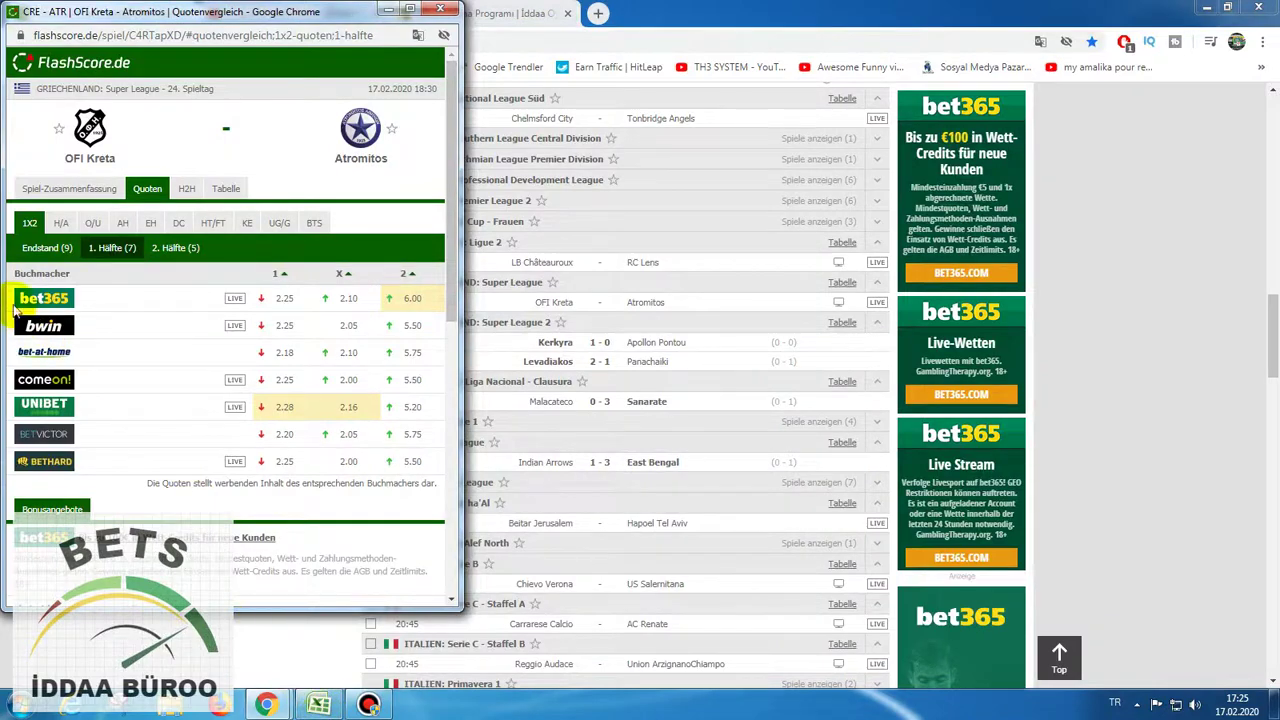
left_click(40, 247)
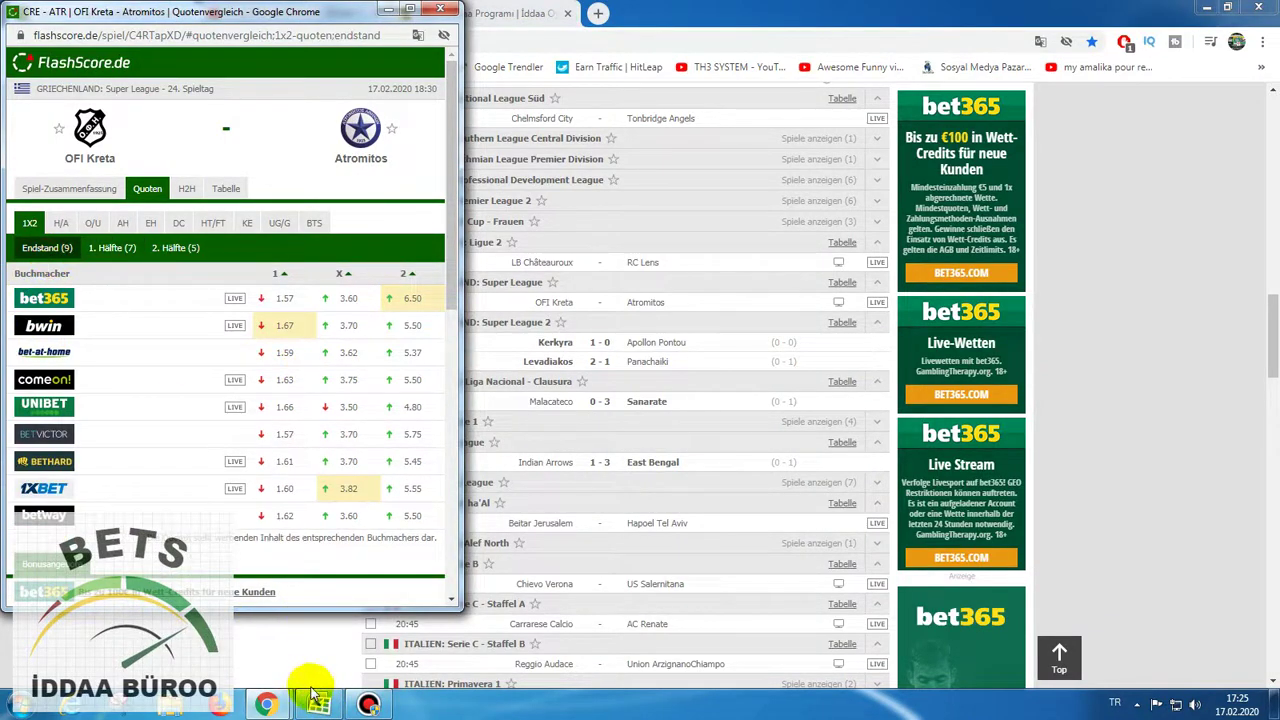
left_click(320, 577)
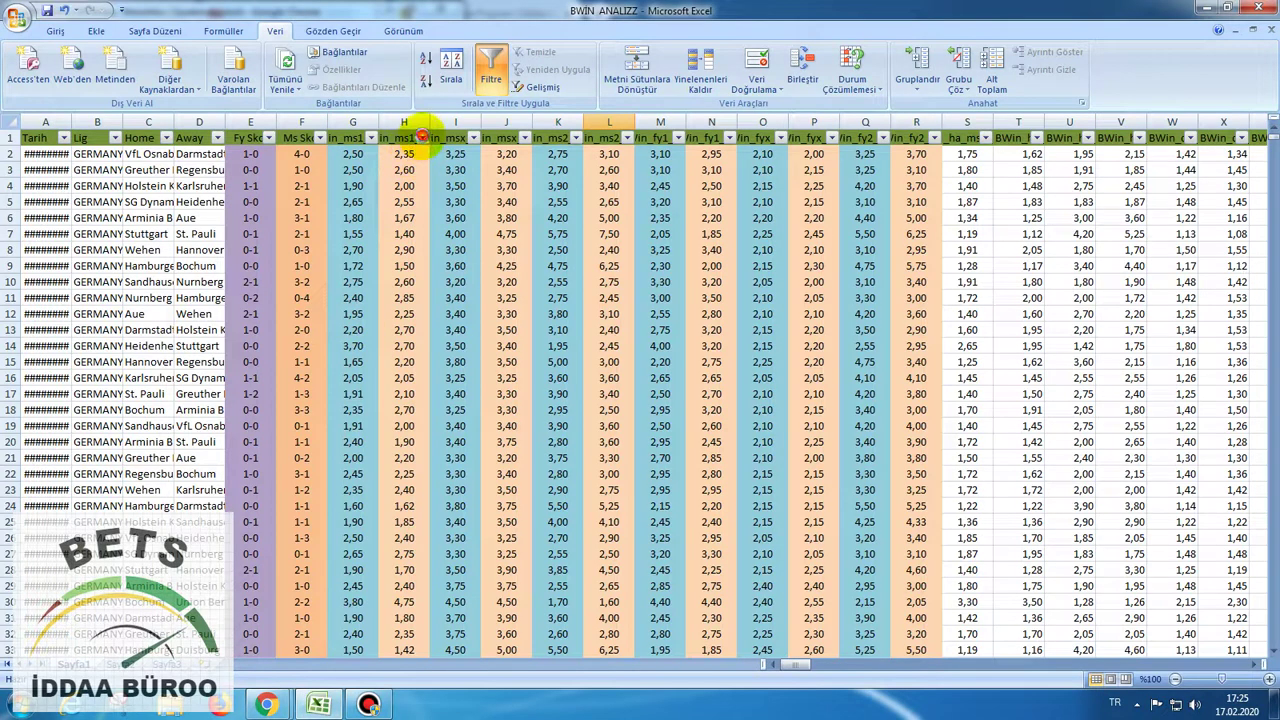
Filter column H to show only 1,67.
left_click(423, 136)
left_click(300, 264)
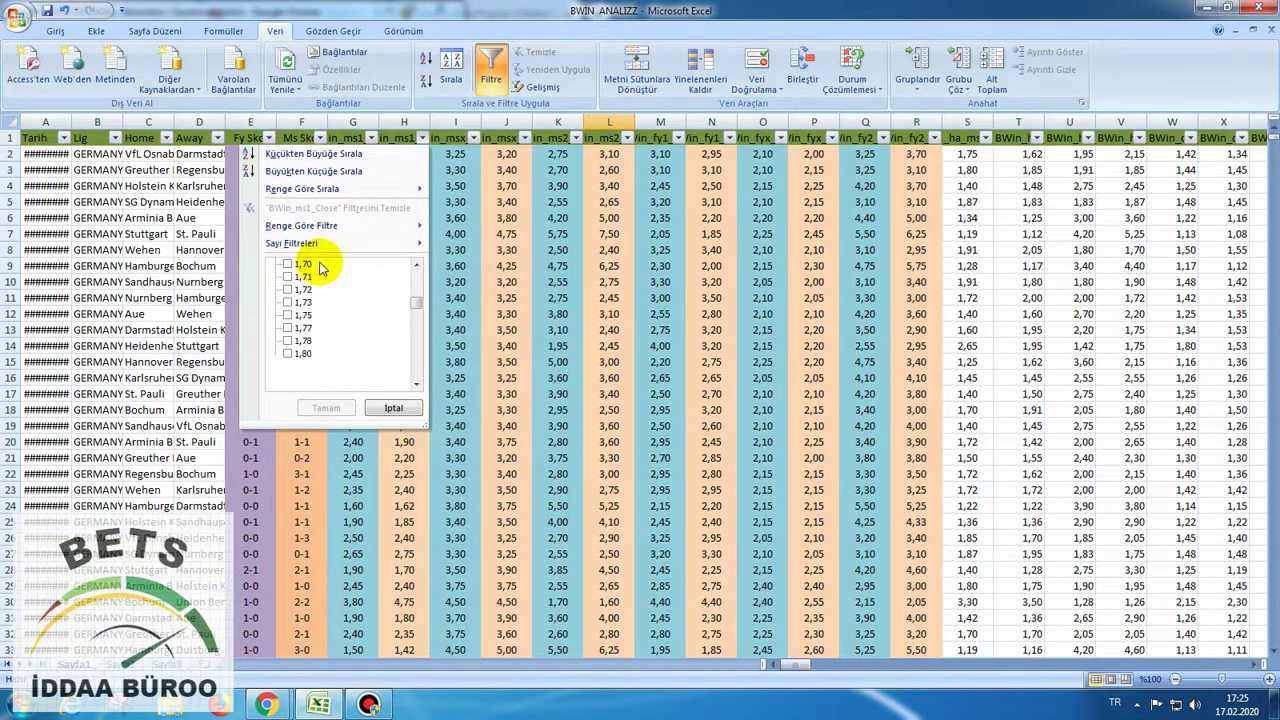
left_click(288, 302)
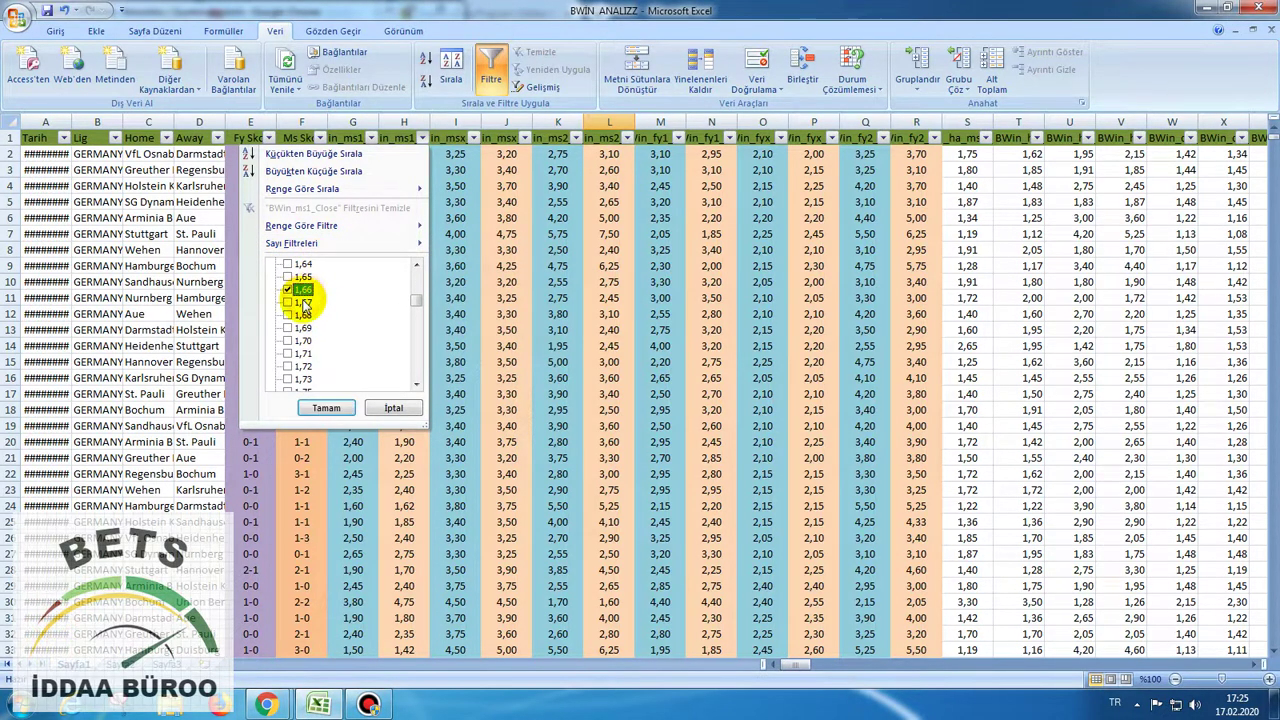
left_click(288, 289)
left_click(327, 407)
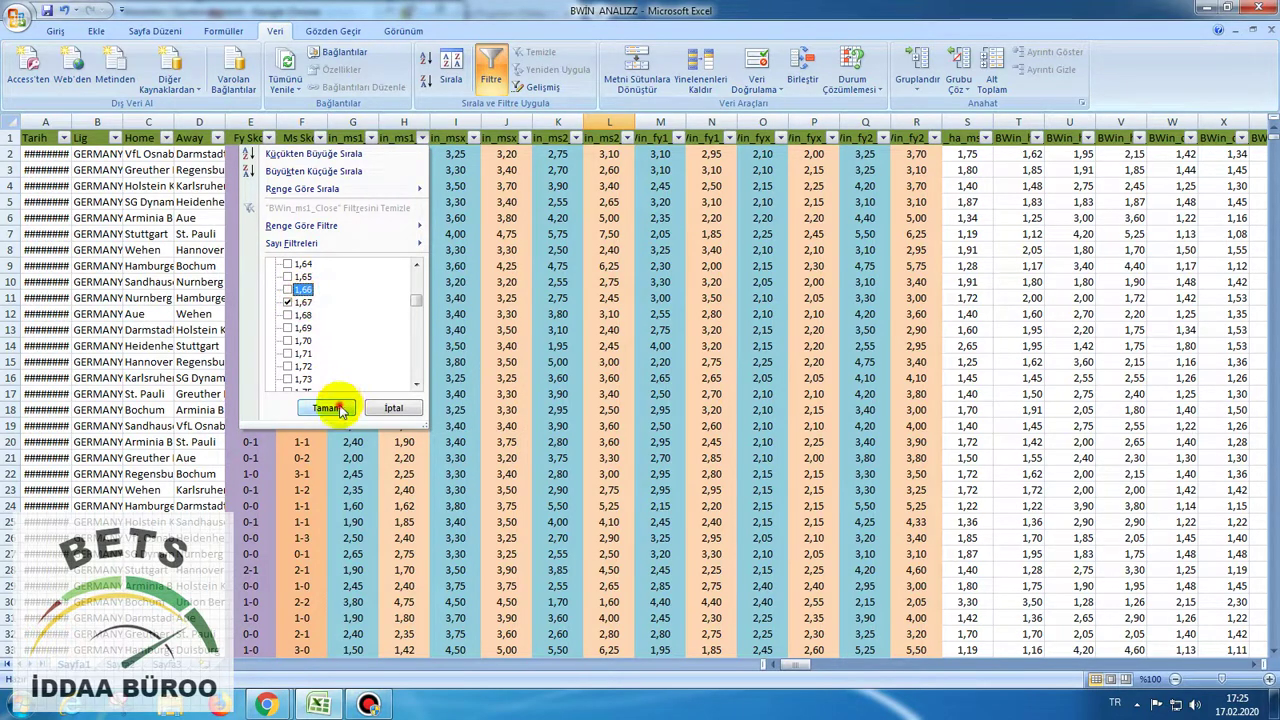
Filter the Lig column to GREECE: Super League.
left_click(120, 137)
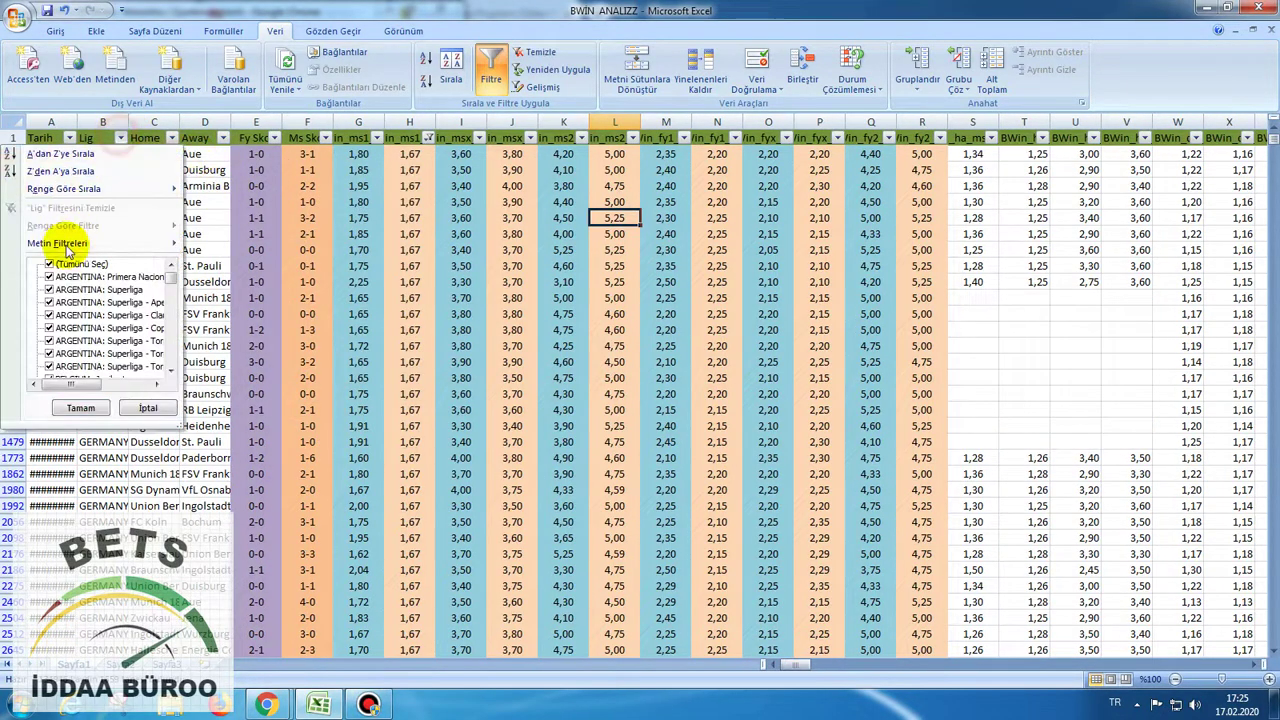
left_click(49, 264)
left_click_drag(171, 277, 176, 320)
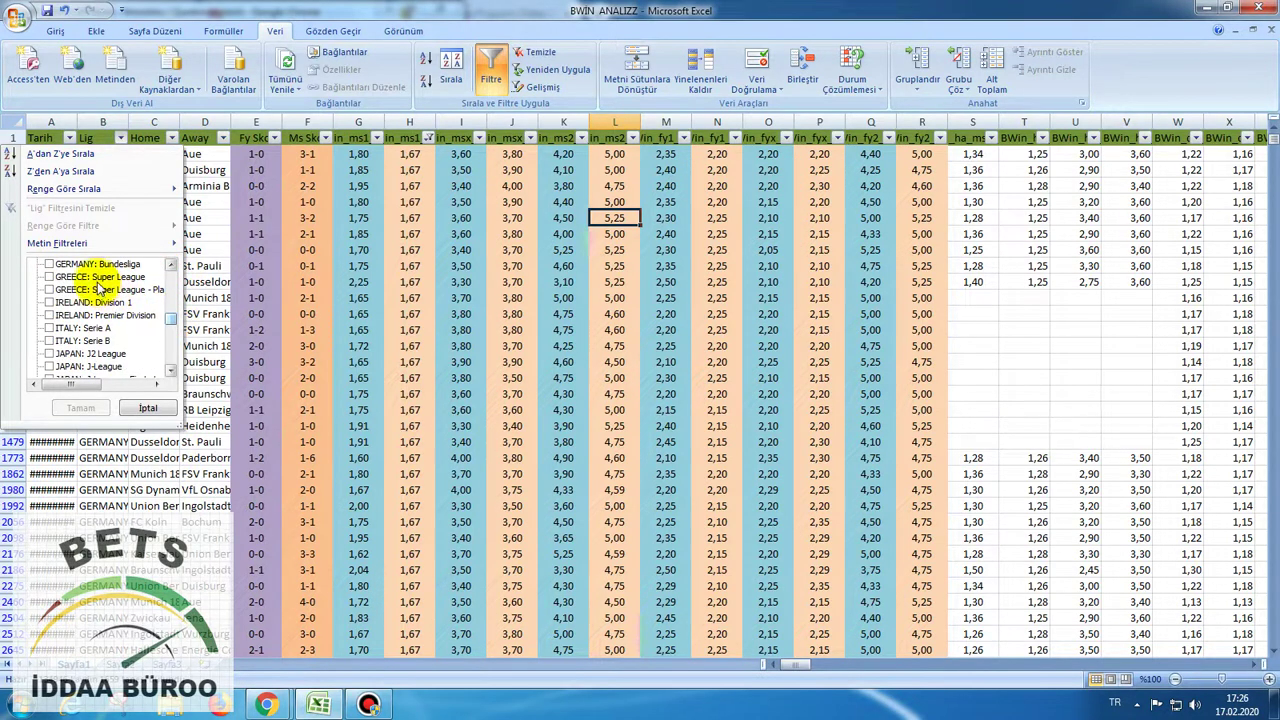
left_click(100, 277)
left_click_drag(168, 322, 180, 384)
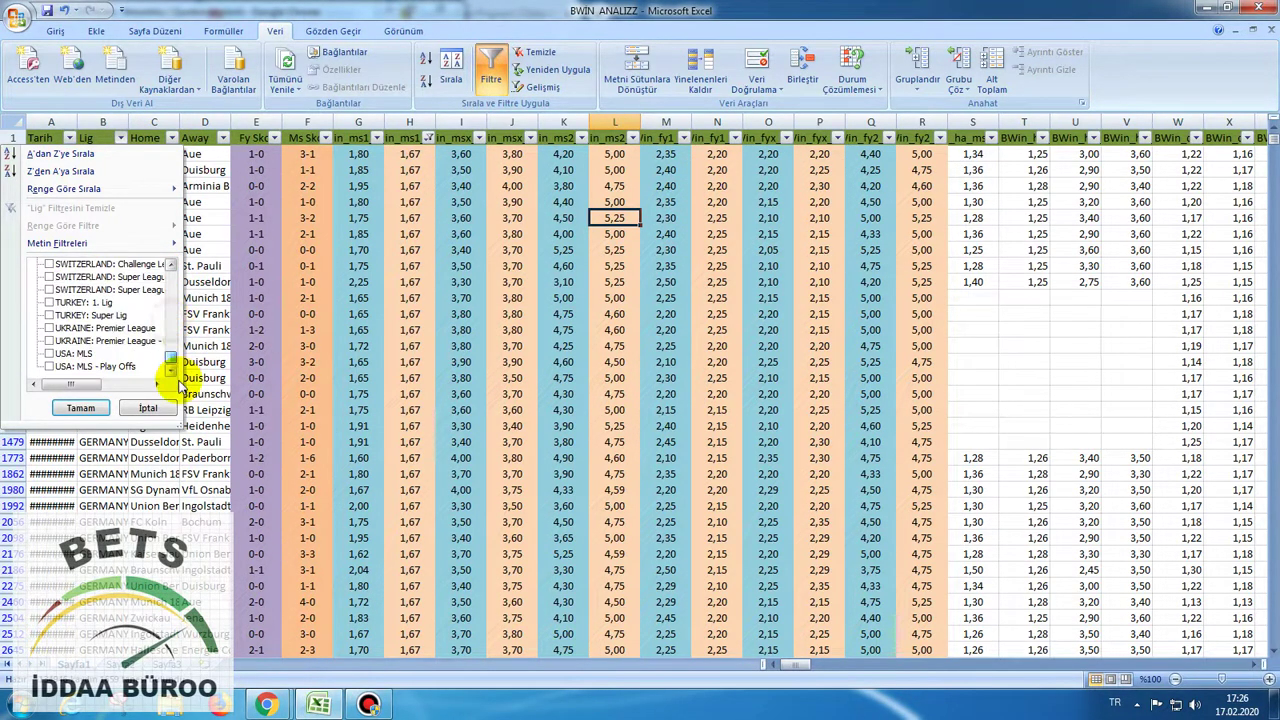
left_click(172, 264)
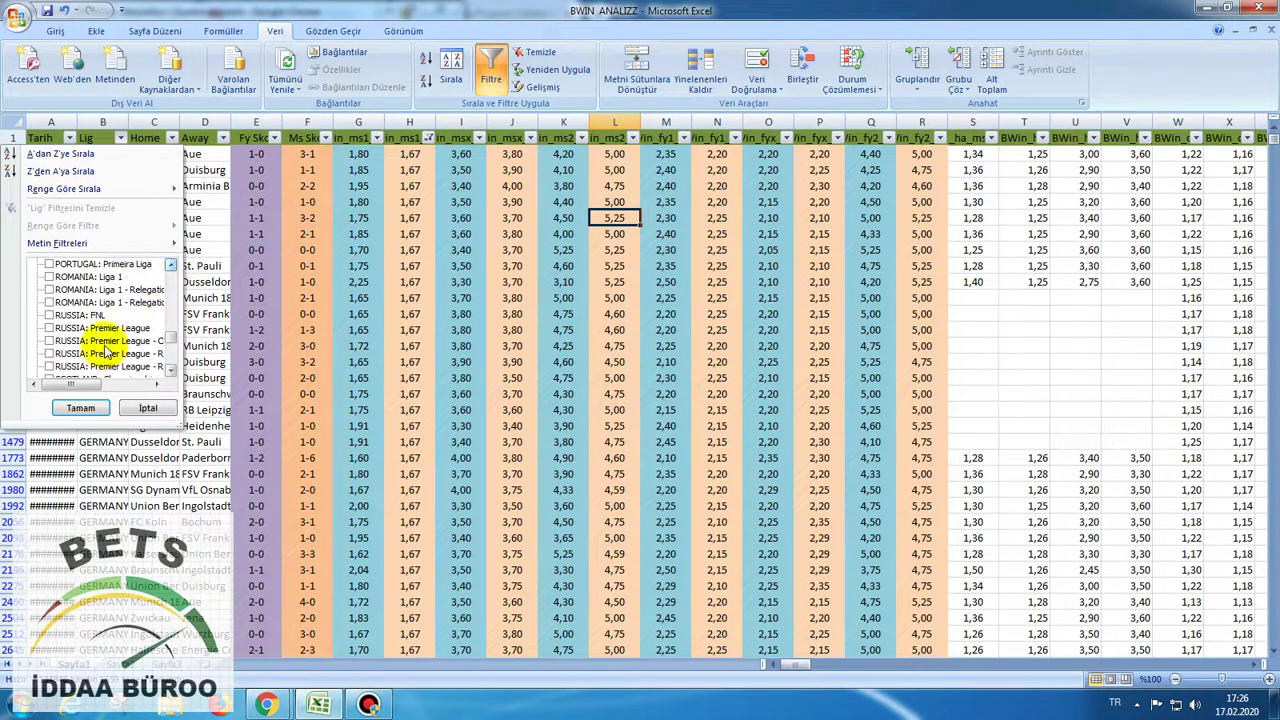
left_click(80, 408)
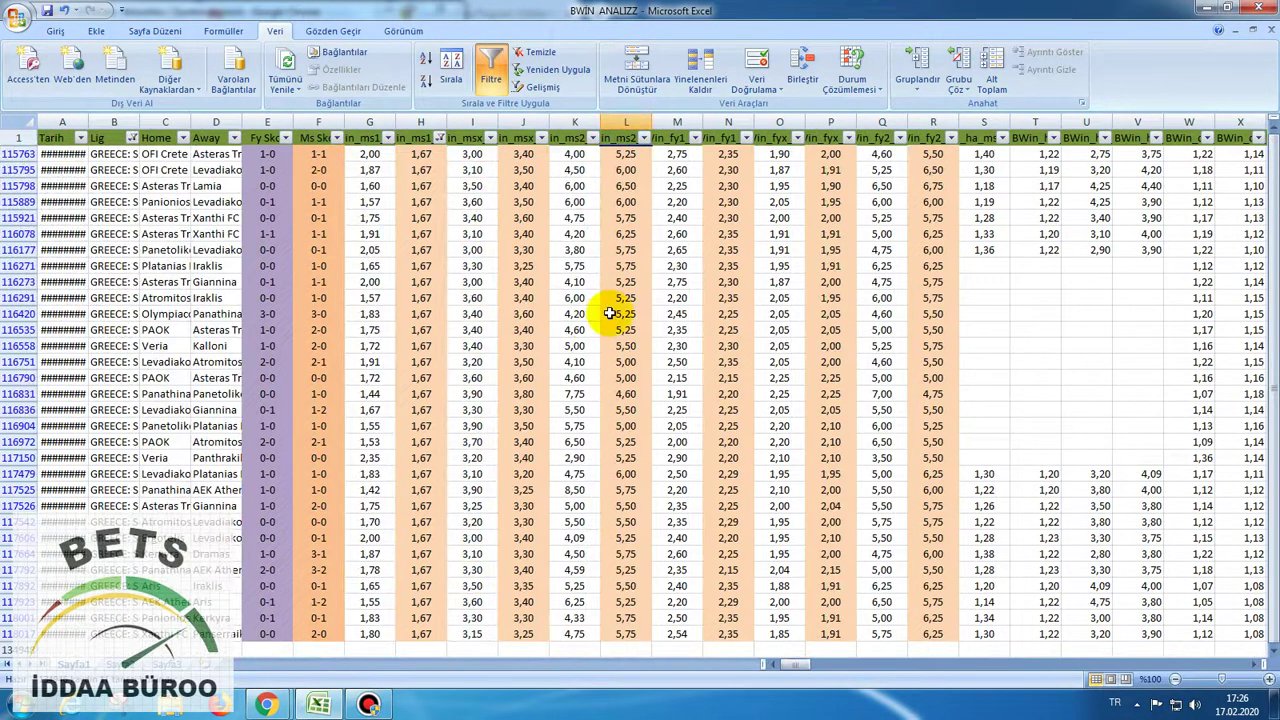
Check the first-half OFI Kreta – Atromitos odds in FlashScore, then return to Excel.
left_click(320, 705)
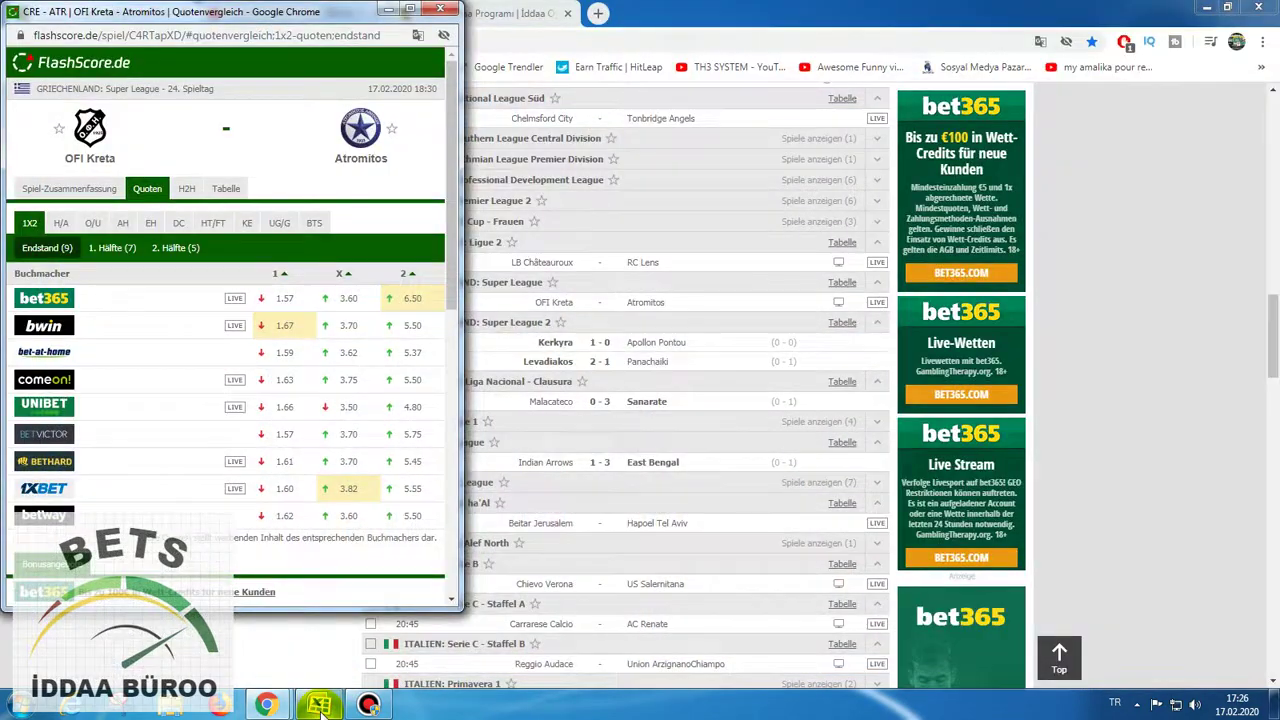
left_click(320, 705)
left_click(320, 705)
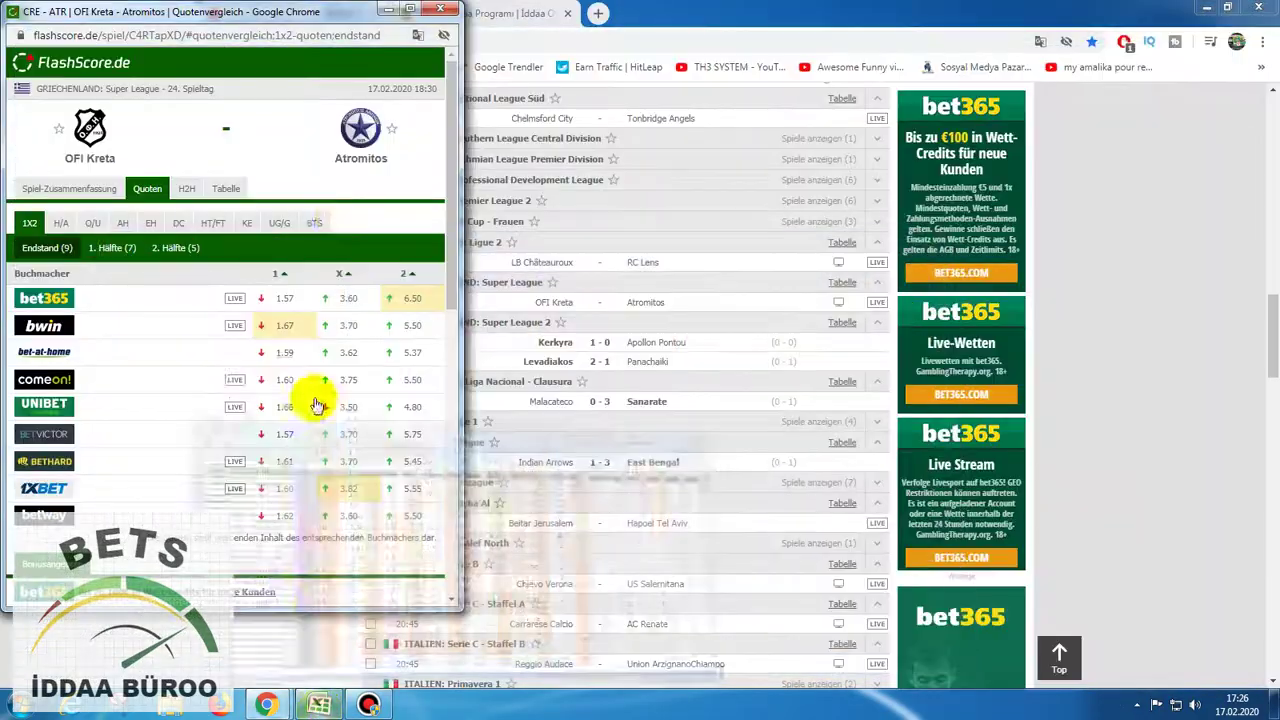
left_click(112, 249)
left_click(320, 705)
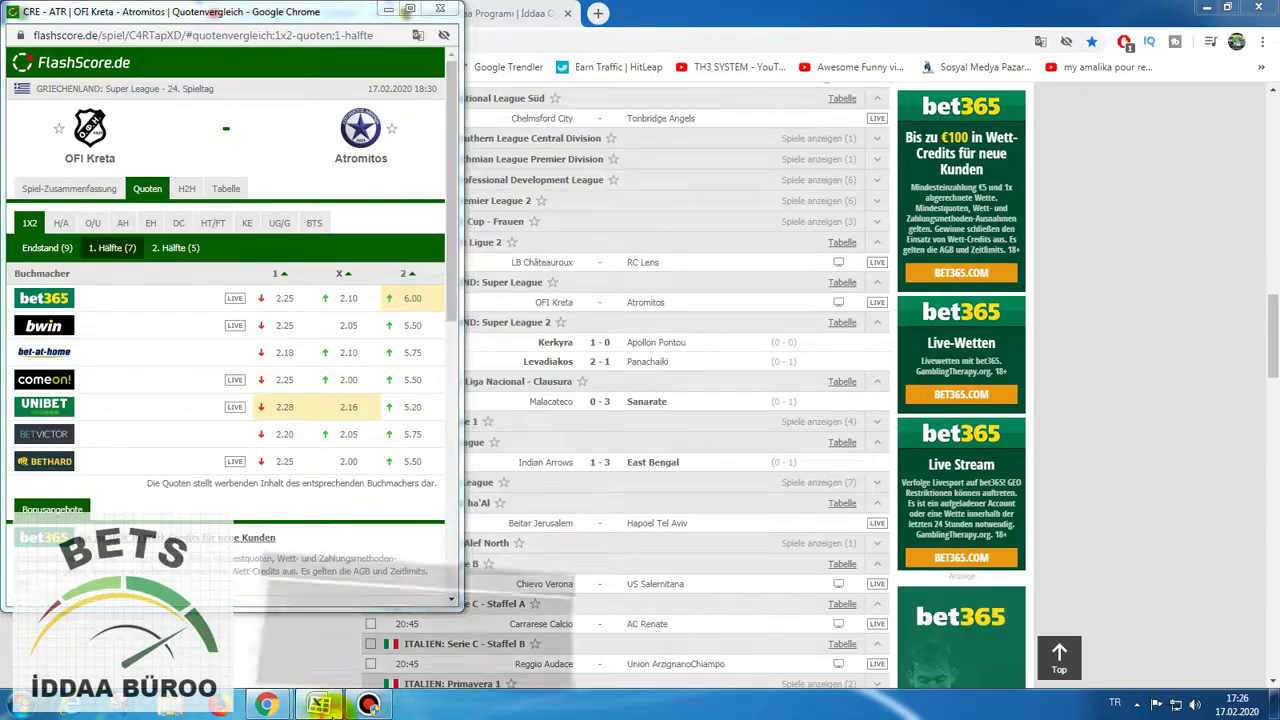
Filter column N to show only 2,25.
left_click(746, 137)
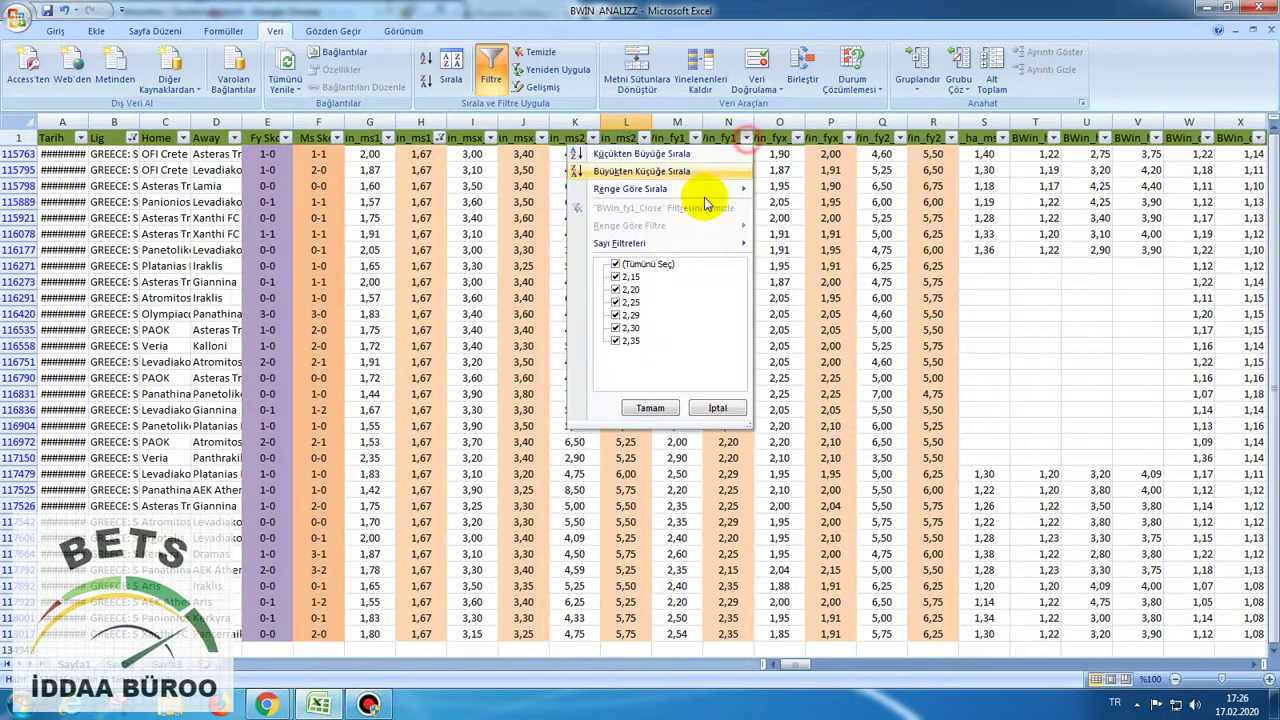
left_click(616, 263)
left_click(616, 302)
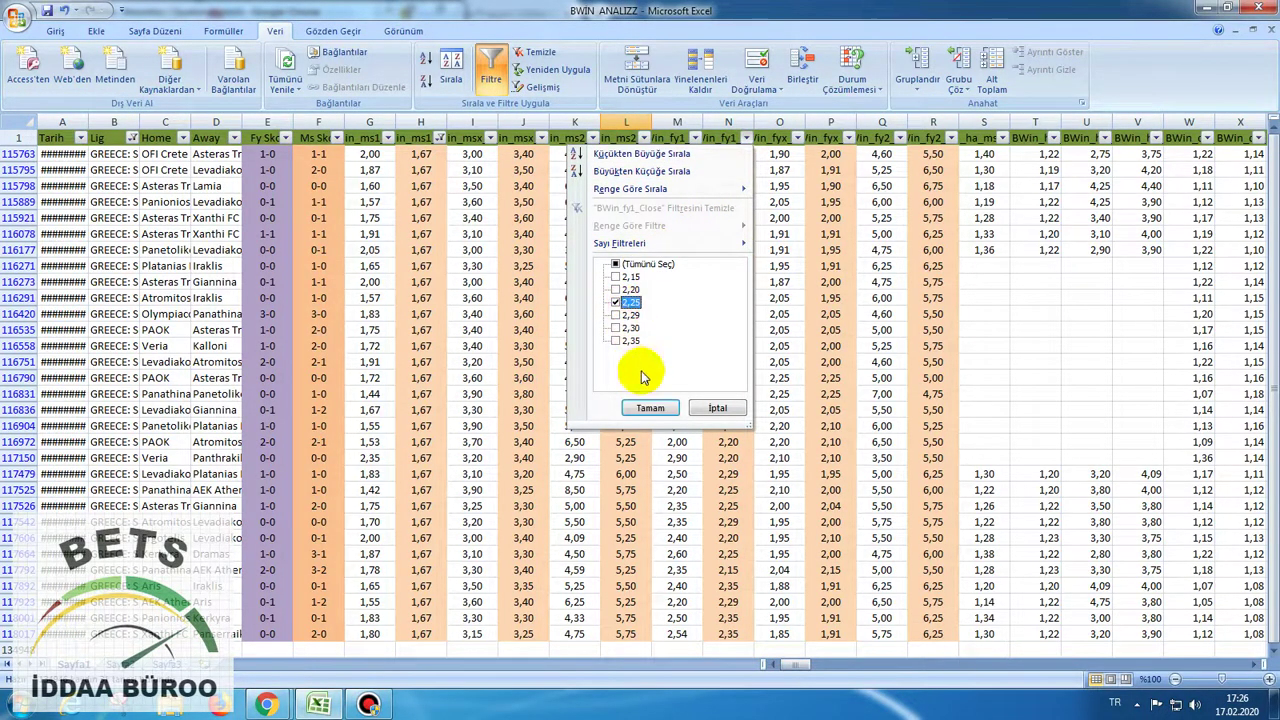
left_click(650, 408)
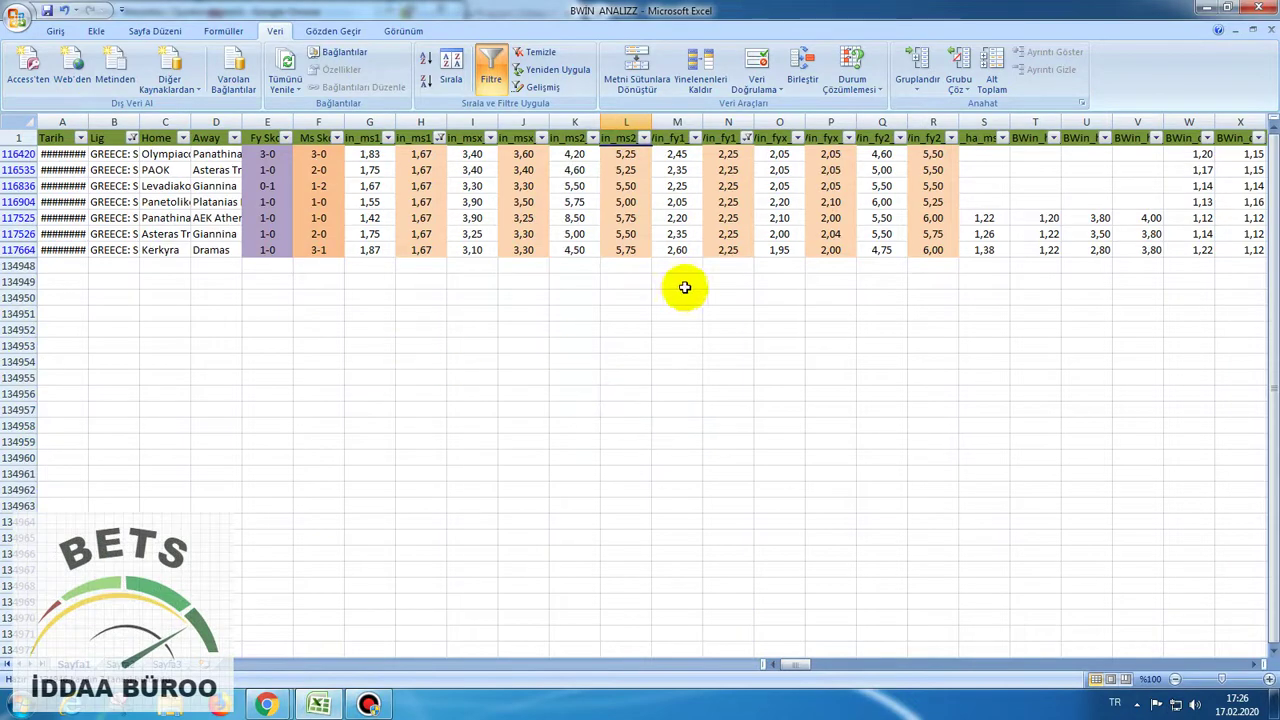
Filter column P to 2,05, leaving three matches, then show FlashScore's full-time odds.
left_click(849, 137)
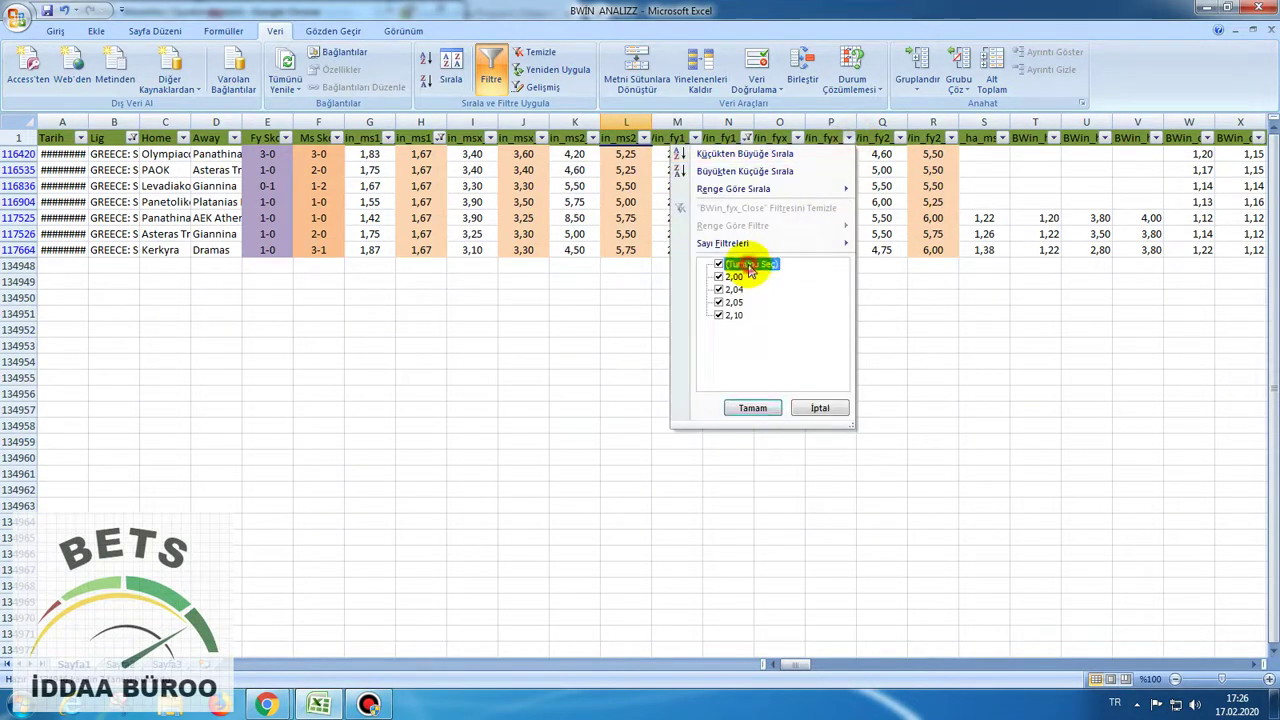
left_click(749, 265)
left_click(729, 302)
left_click(752, 408)
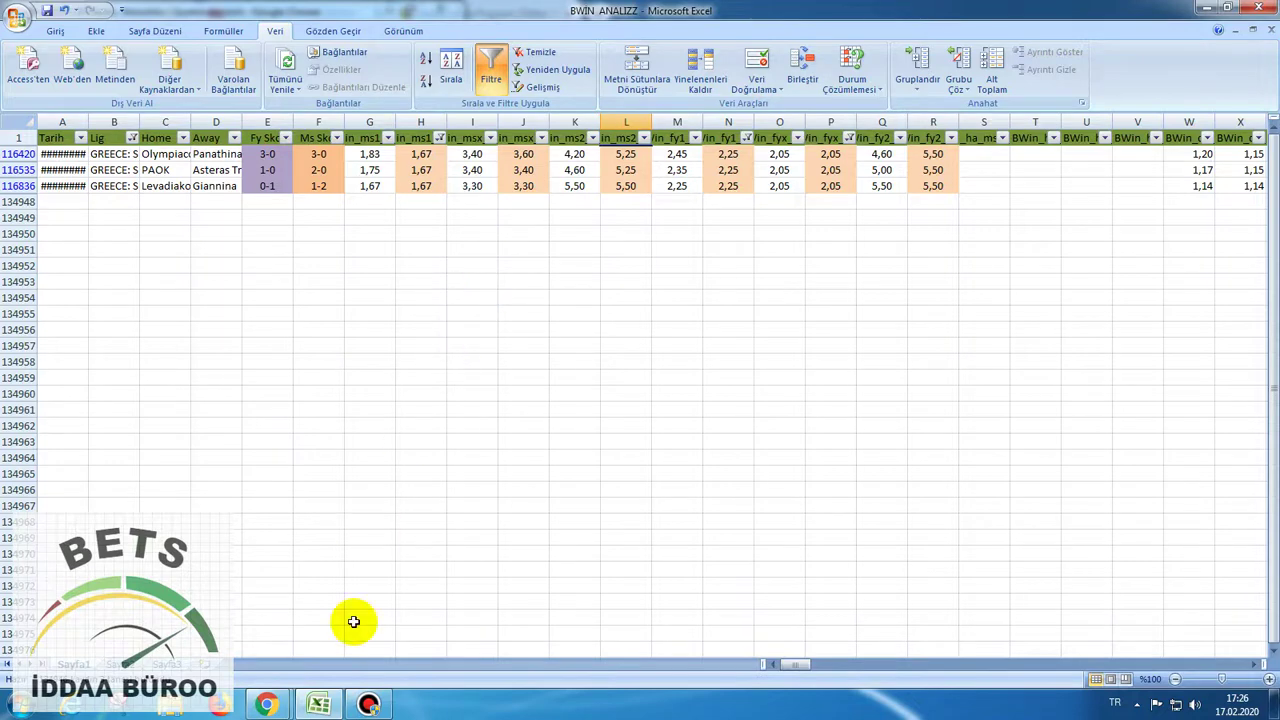
left_click(320, 700)
left_click(56, 254)
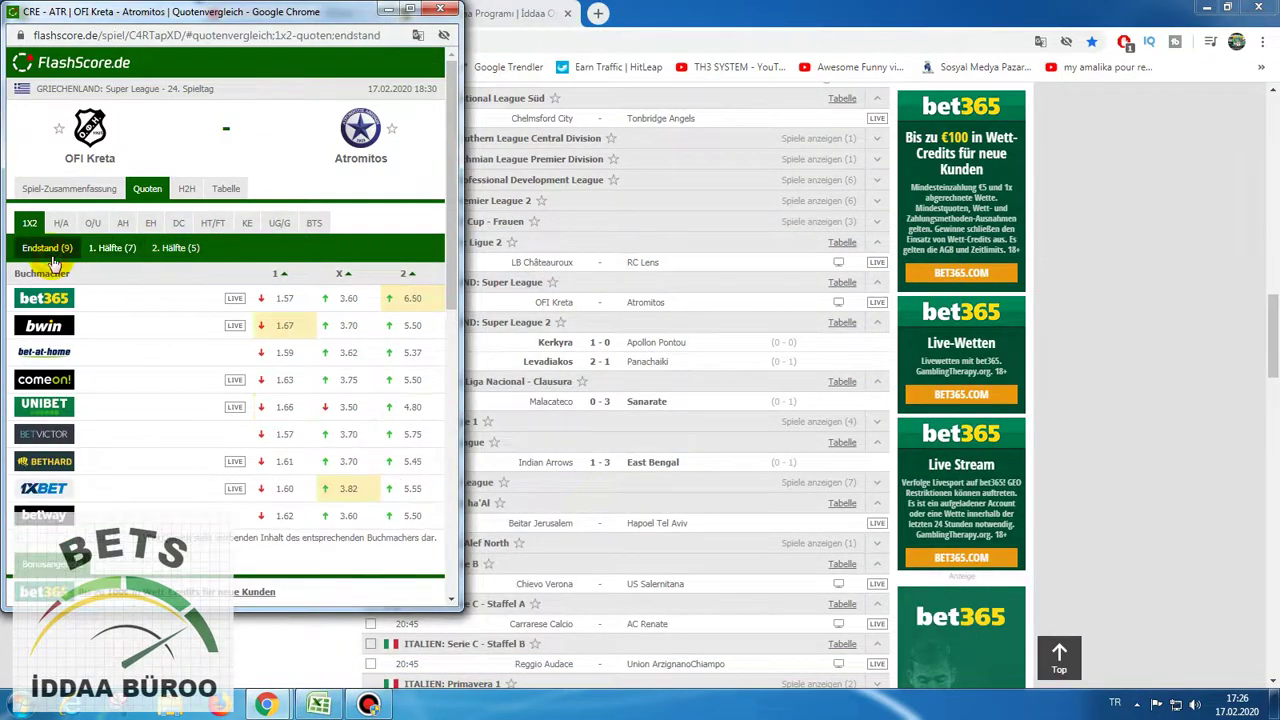
Review the filtered sheet, then close the FlashScore popup and switch to Nesine's iddaa programme.
left_click(322, 705)
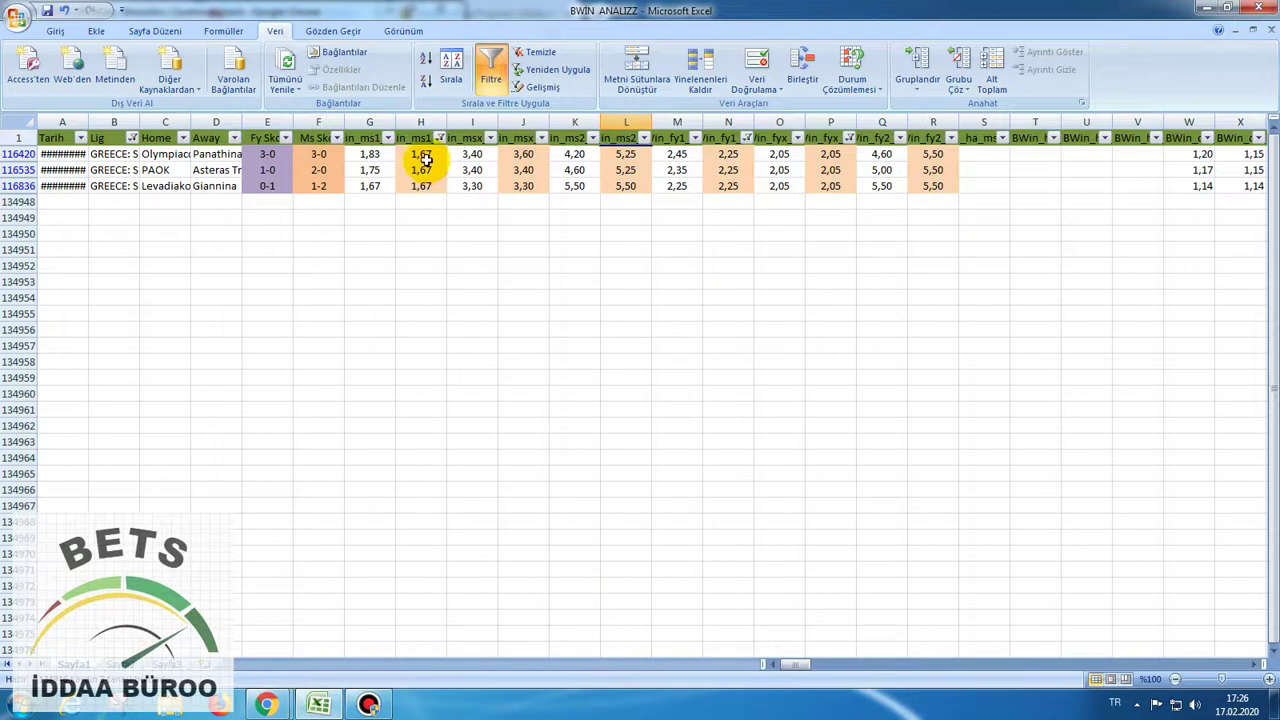
left_click(540, 52)
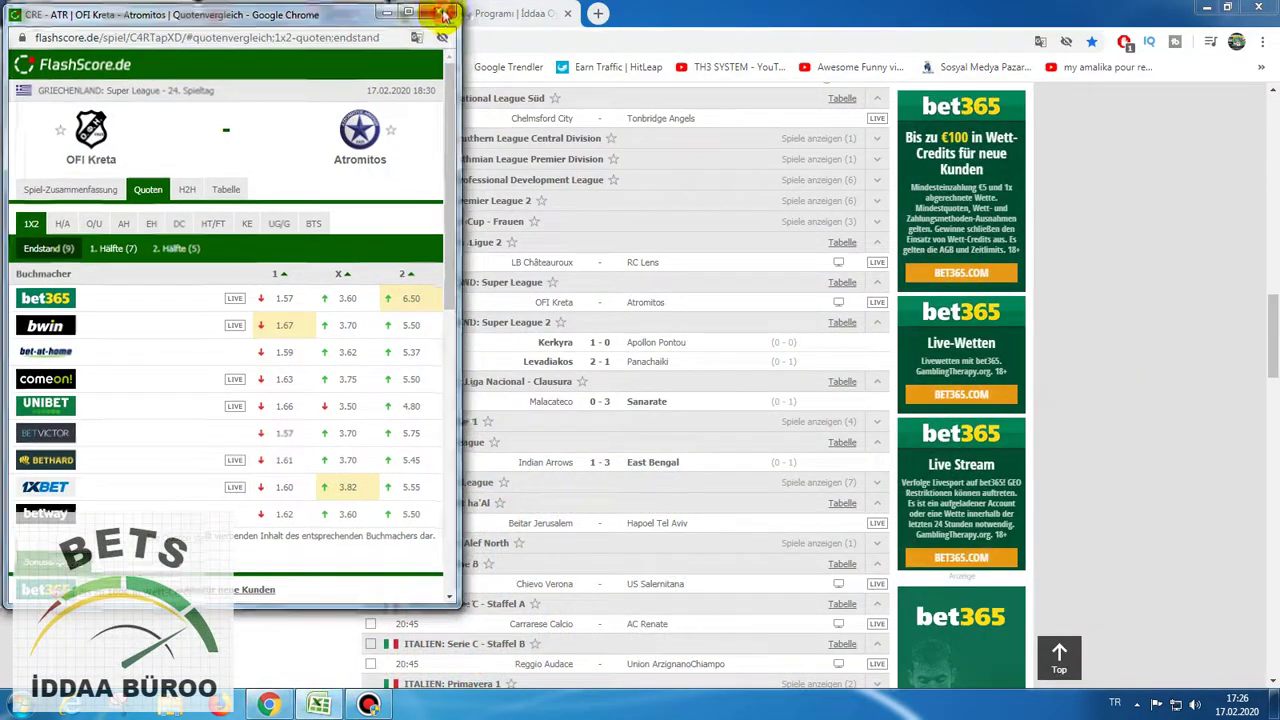
left_click(445, 14)
left_click(450, 14)
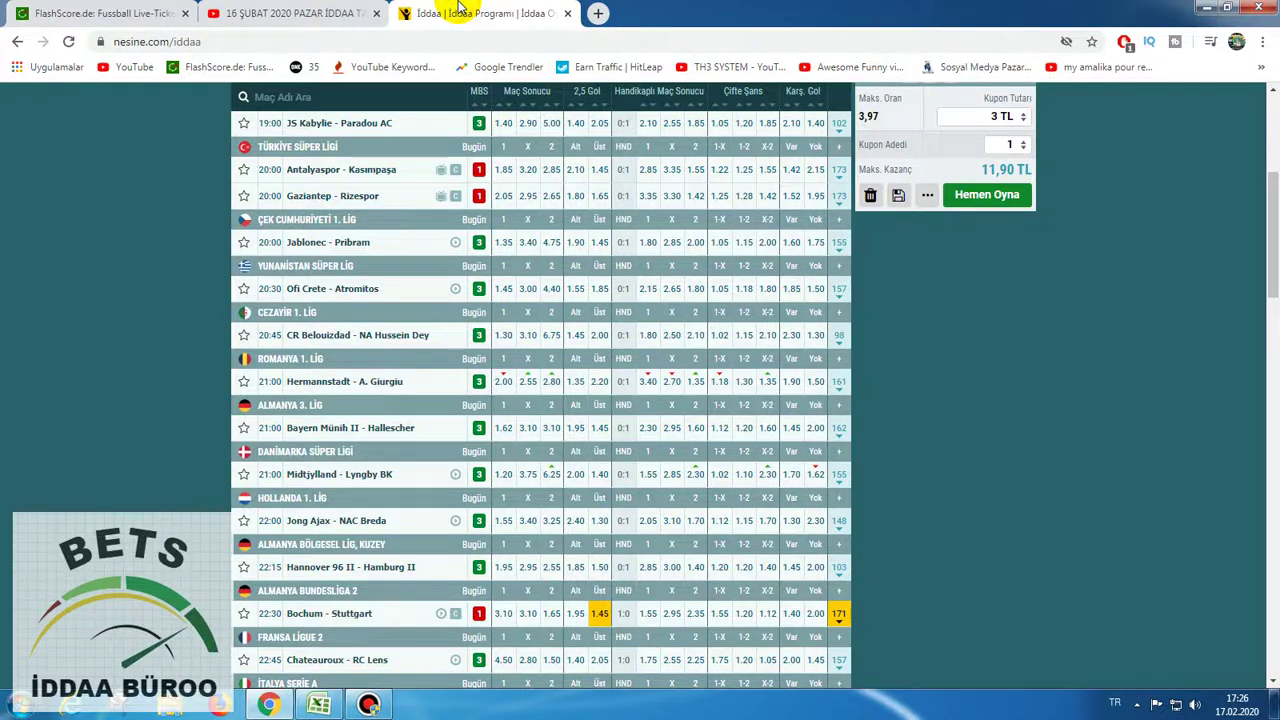
Add Ofi Crete's home win at 1.45 to the Nesine coupon, totalling 5,75.
left_click(504, 290)
scroll(505, 292, "up", 3)
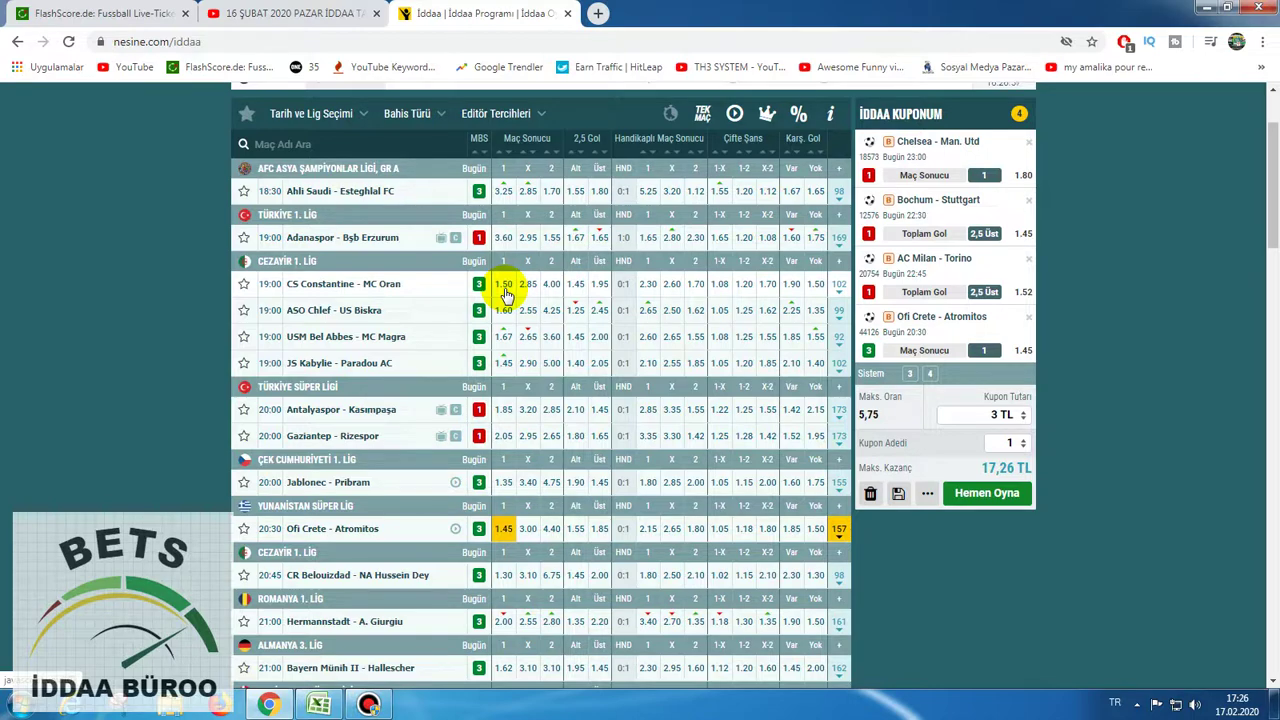
scroll(505, 292, "down", 3)
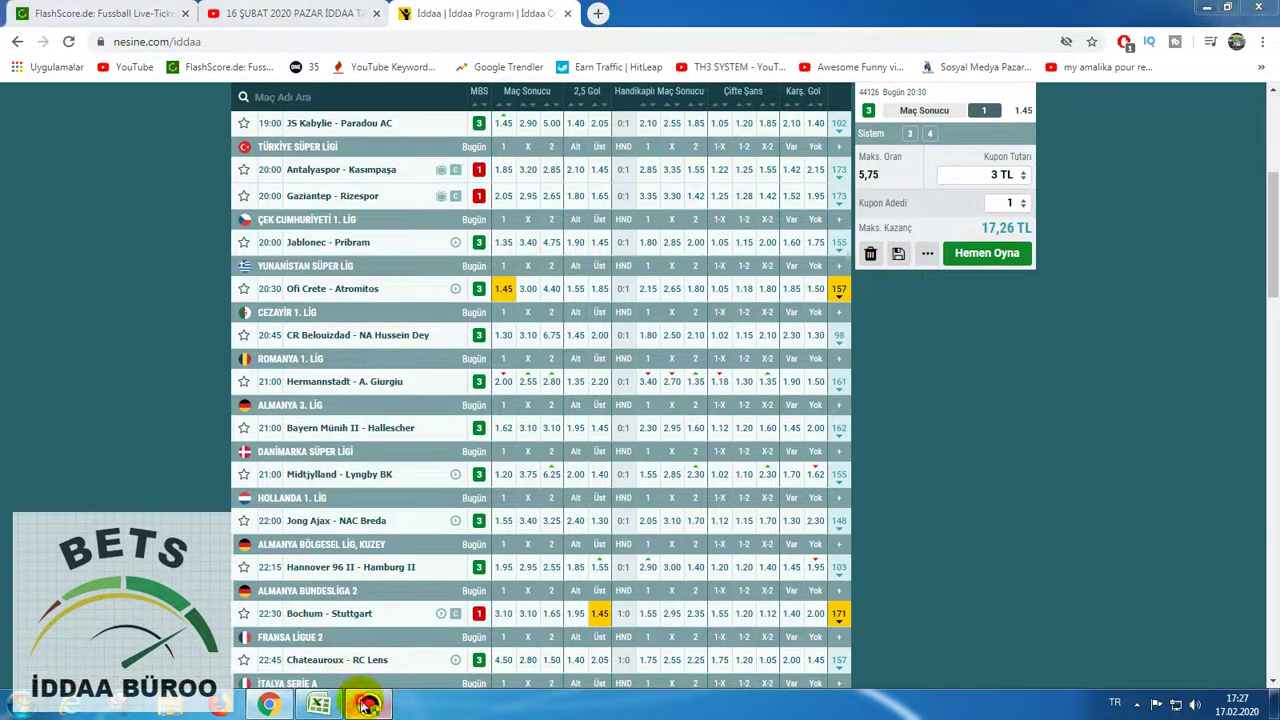
left_click(368, 705)
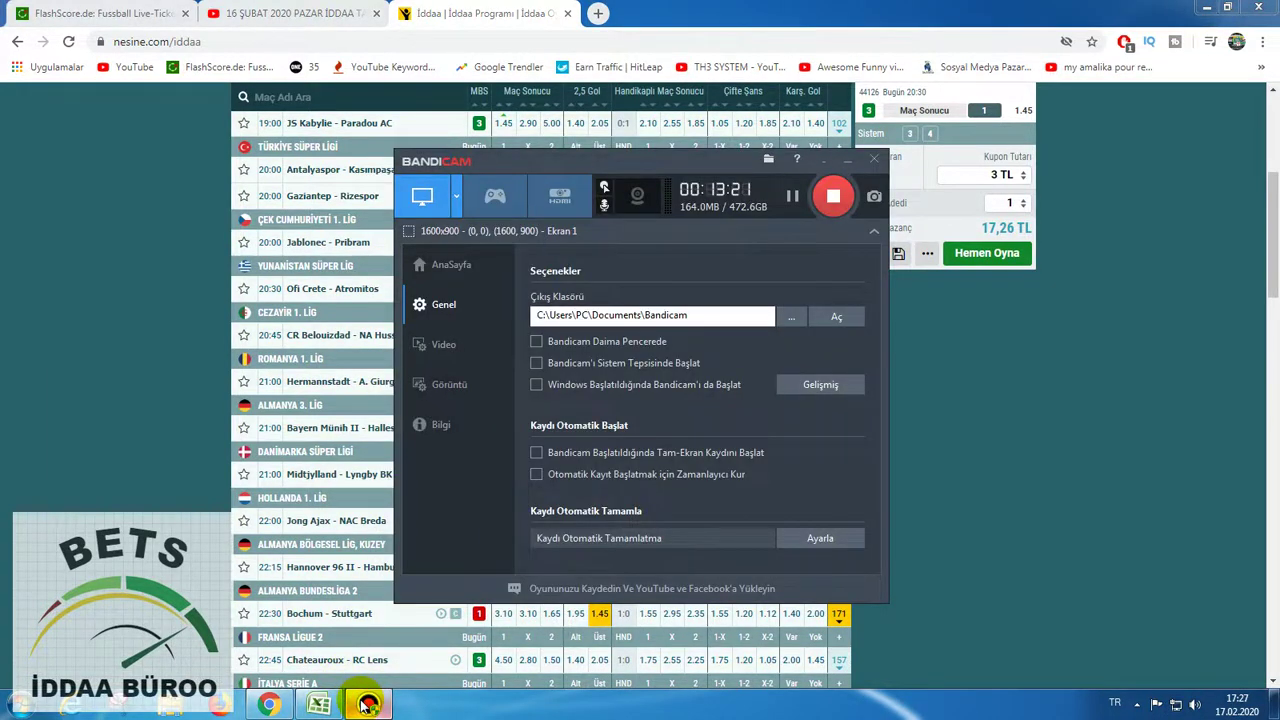